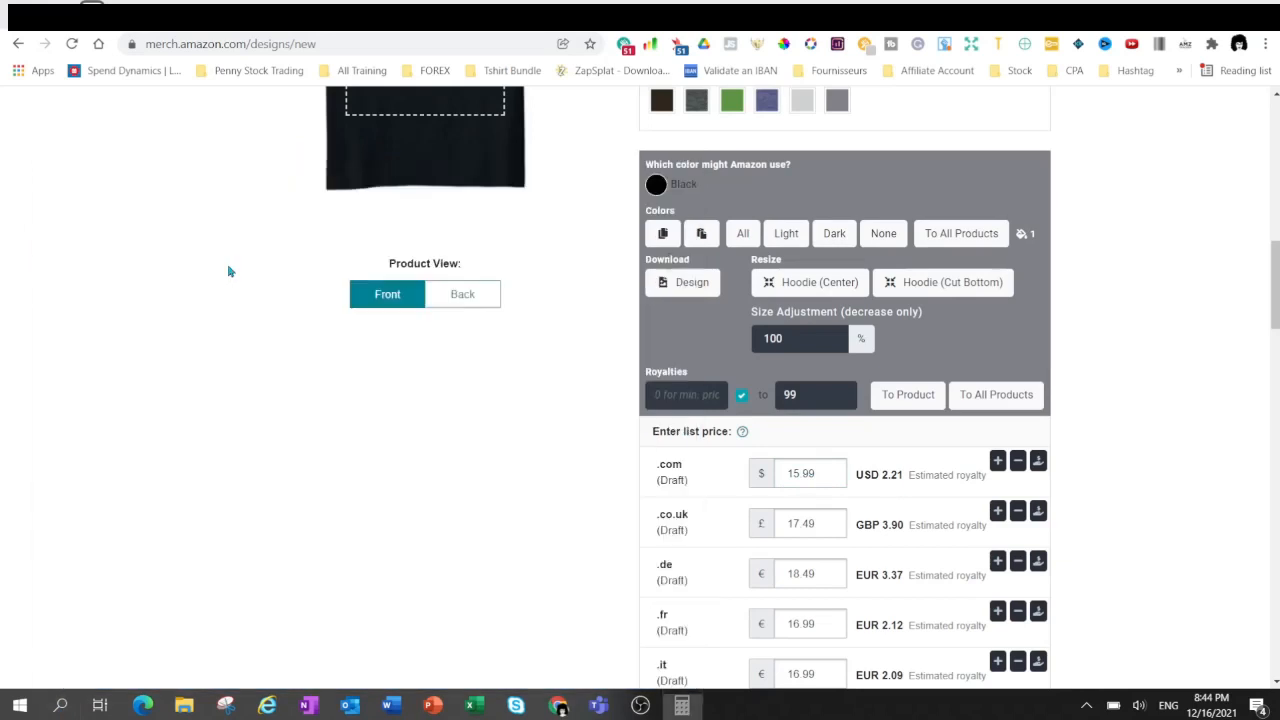
# In Calculator, divide the .com royalty of 2.21 by the list price of 15.99 to work out the profit margin.
pyautogui.moveTo(547, 194); pyautogui.dragTo(408, 214)
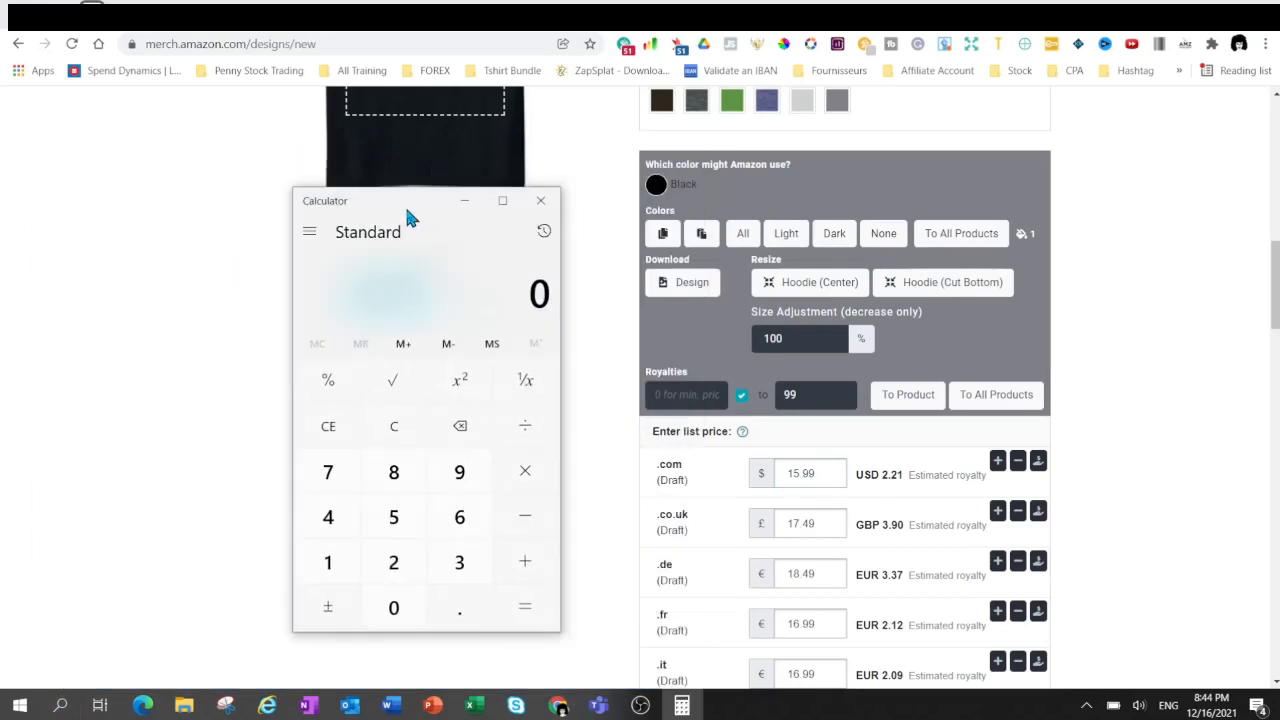
pyautogui.click(393, 562)
pyautogui.click(459, 607)
pyautogui.click(393, 562)
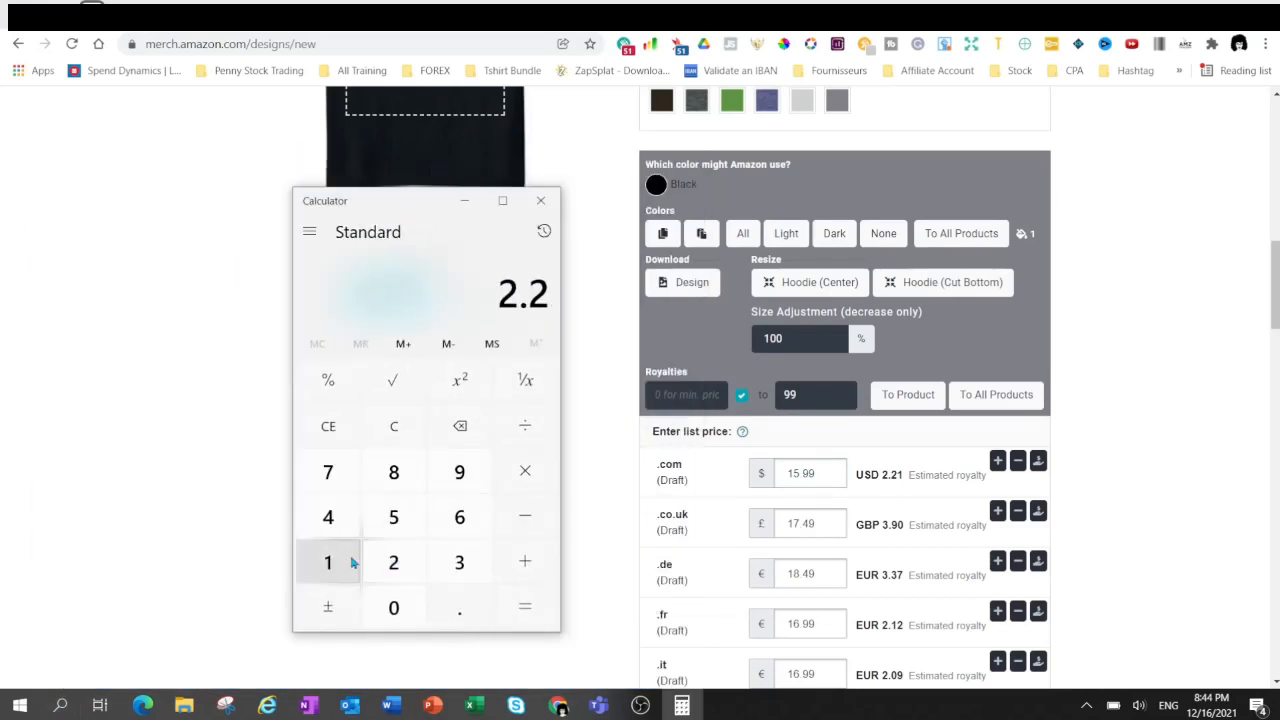
pyautogui.click(326, 562)
pyautogui.click(527, 430)
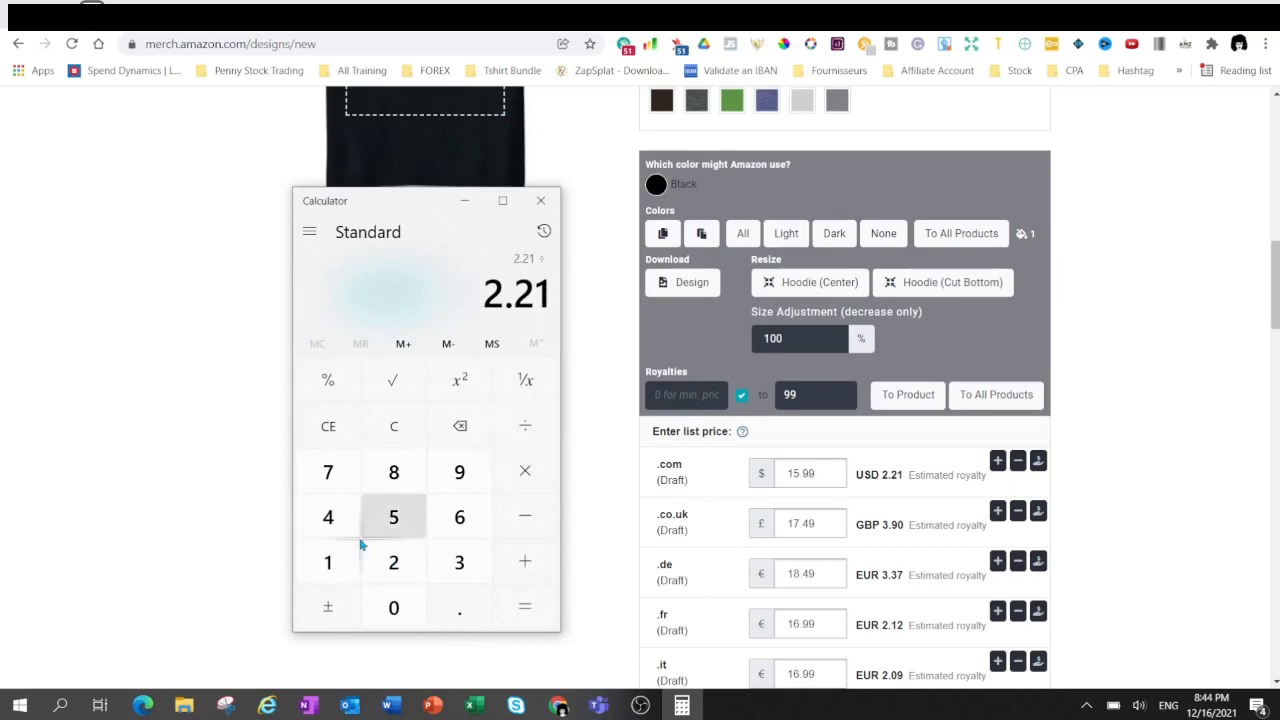
pyautogui.click(327, 562)
pyautogui.click(393, 517)
pyautogui.click(459, 607)
pyautogui.click(459, 471)
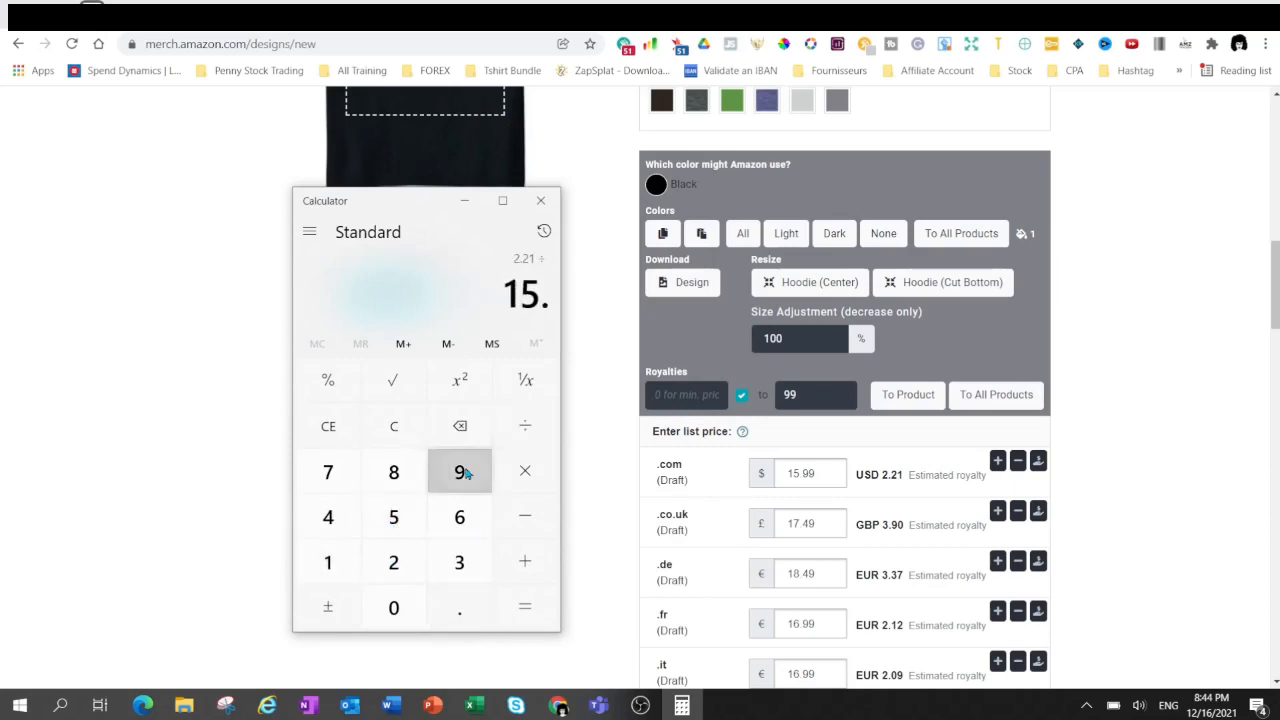
pyautogui.click(459, 471)
pyautogui.click(525, 607)
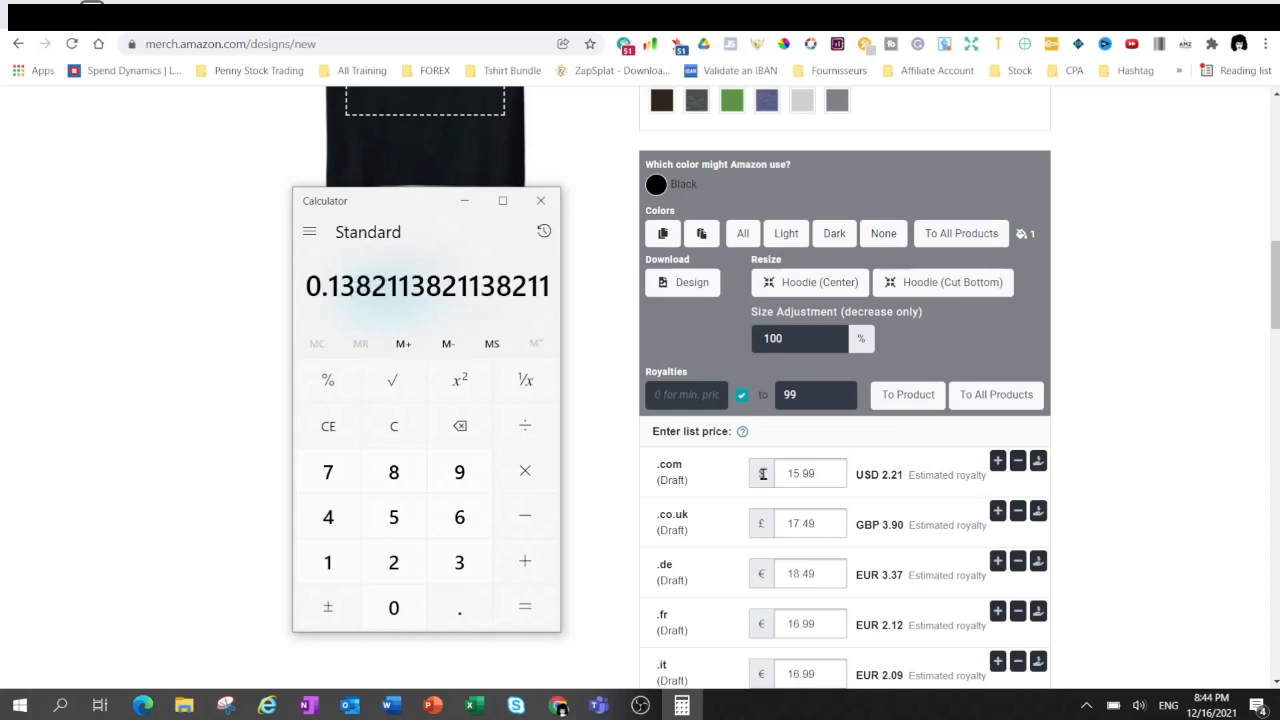
# Set the .com list price of the shirt to 19.99 USD on the Merch design page.
pyautogui.click(797, 473)
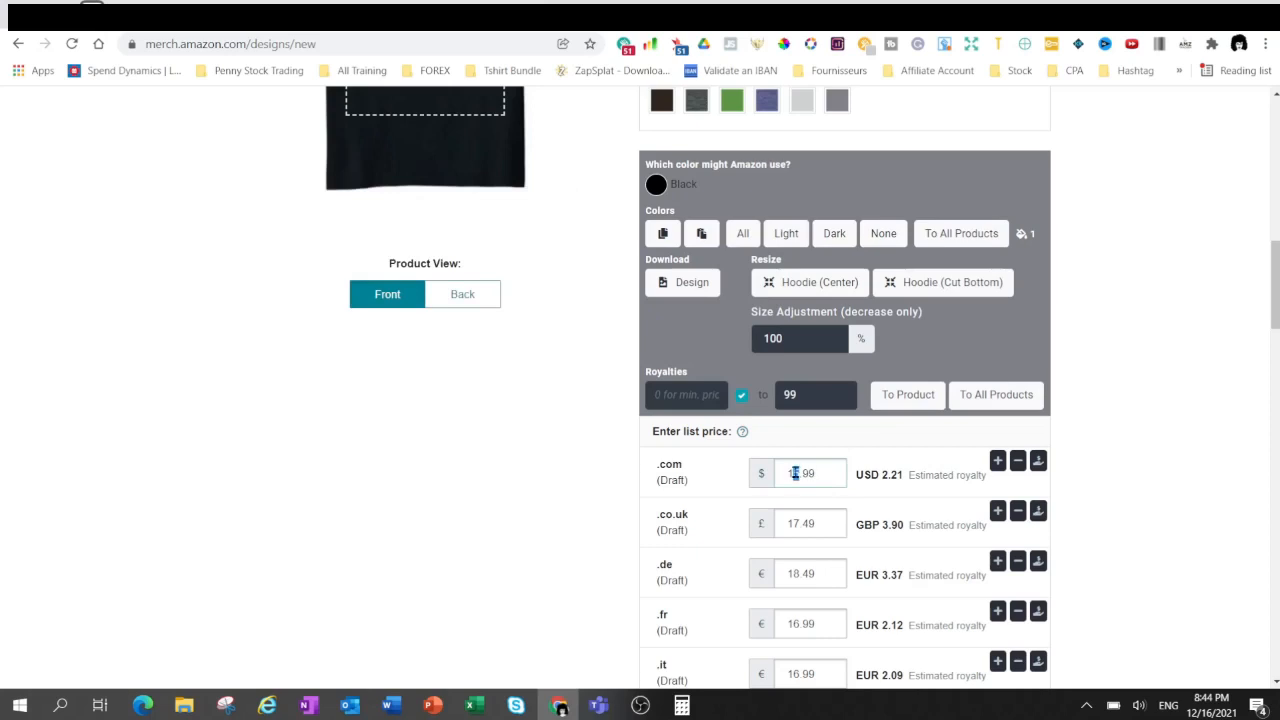
pyautogui.write('9')
# Clear Calculator and divide the .com royalty of 5.23 by the list price of 19.99.
pyautogui.click(681, 705)
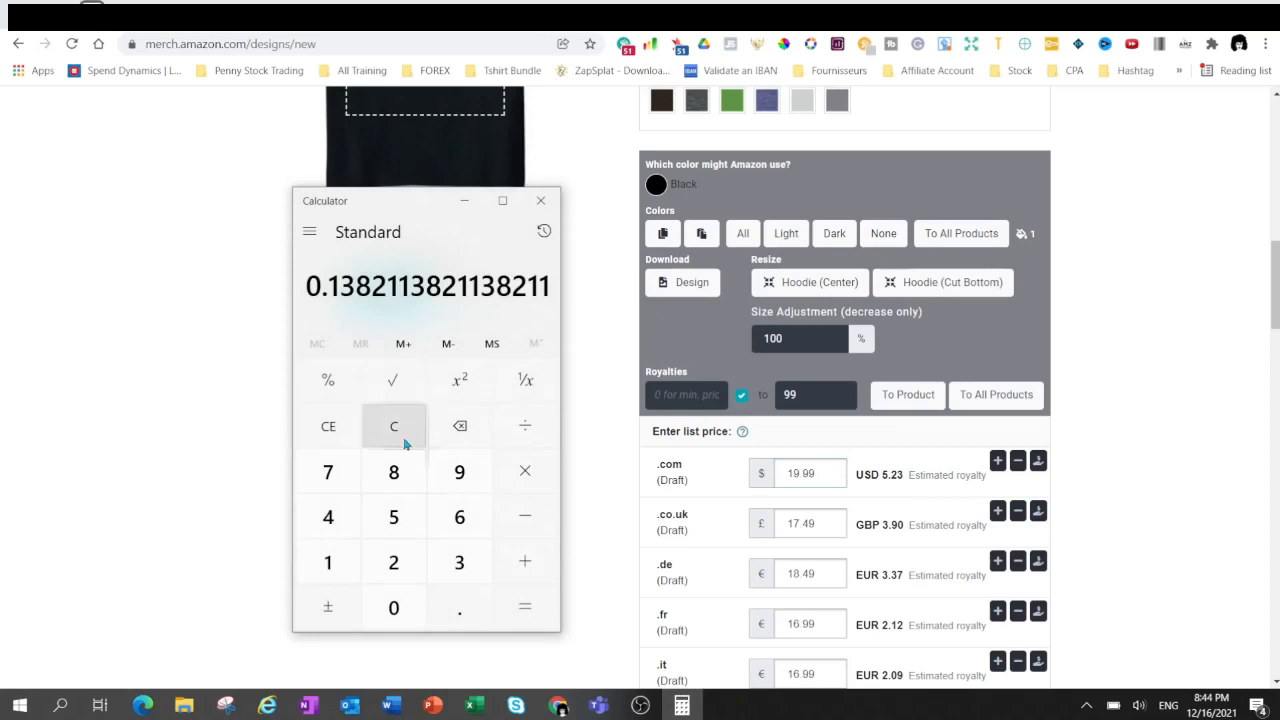
pyautogui.click(405, 444)
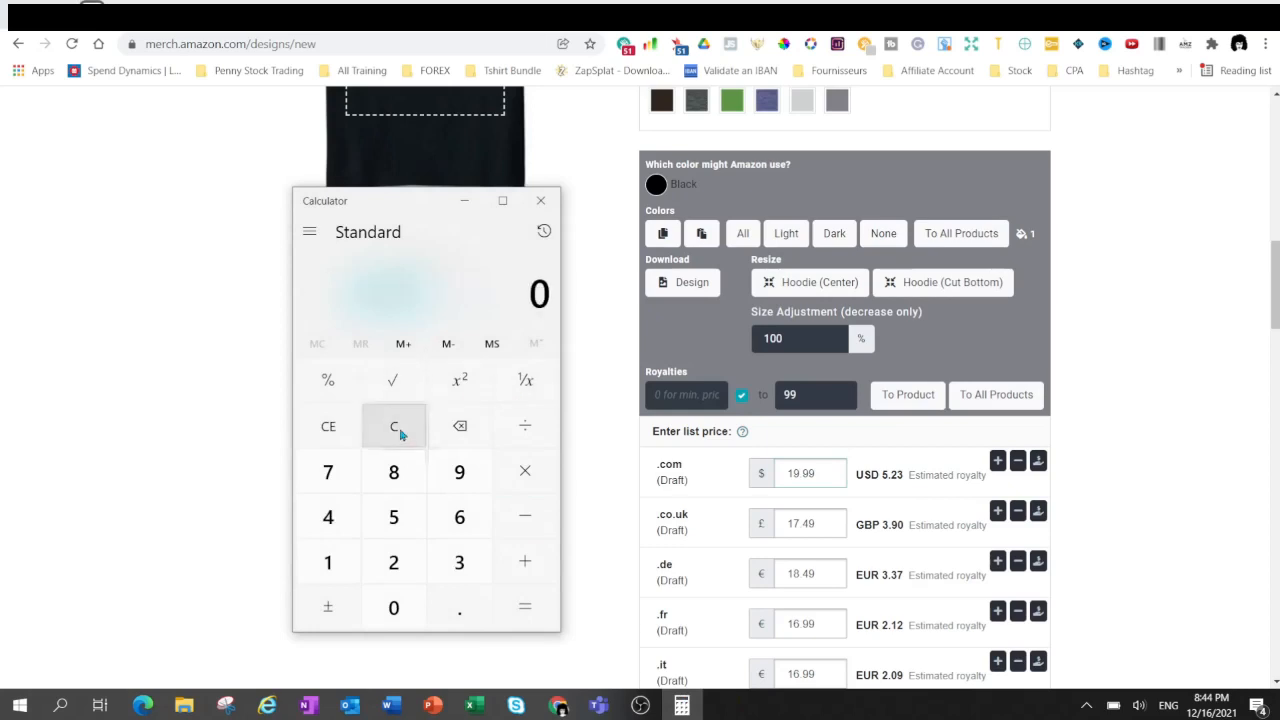
pyautogui.click(397, 528)
pyautogui.click(459, 608)
pyautogui.click(398, 566)
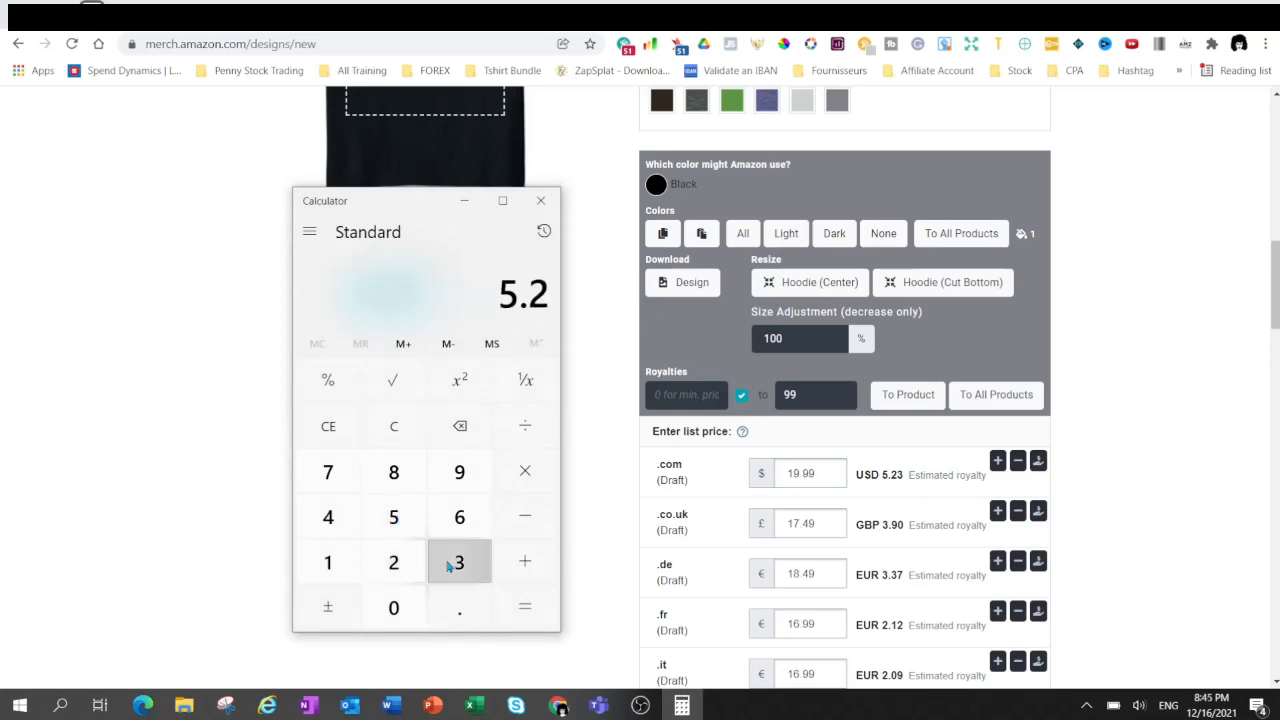
pyautogui.click(448, 566)
pyautogui.click(525, 426)
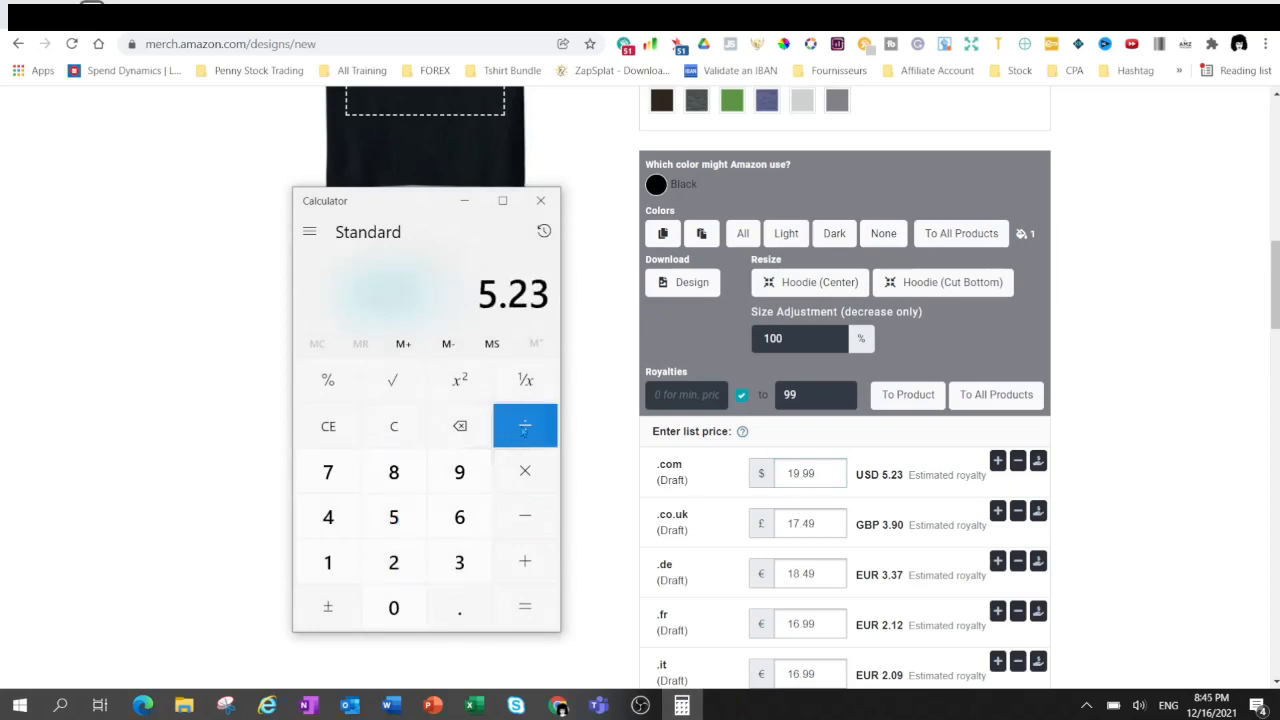
pyautogui.click(340, 566)
pyautogui.click(456, 468)
pyautogui.click(462, 612)
pyautogui.click(465, 474)
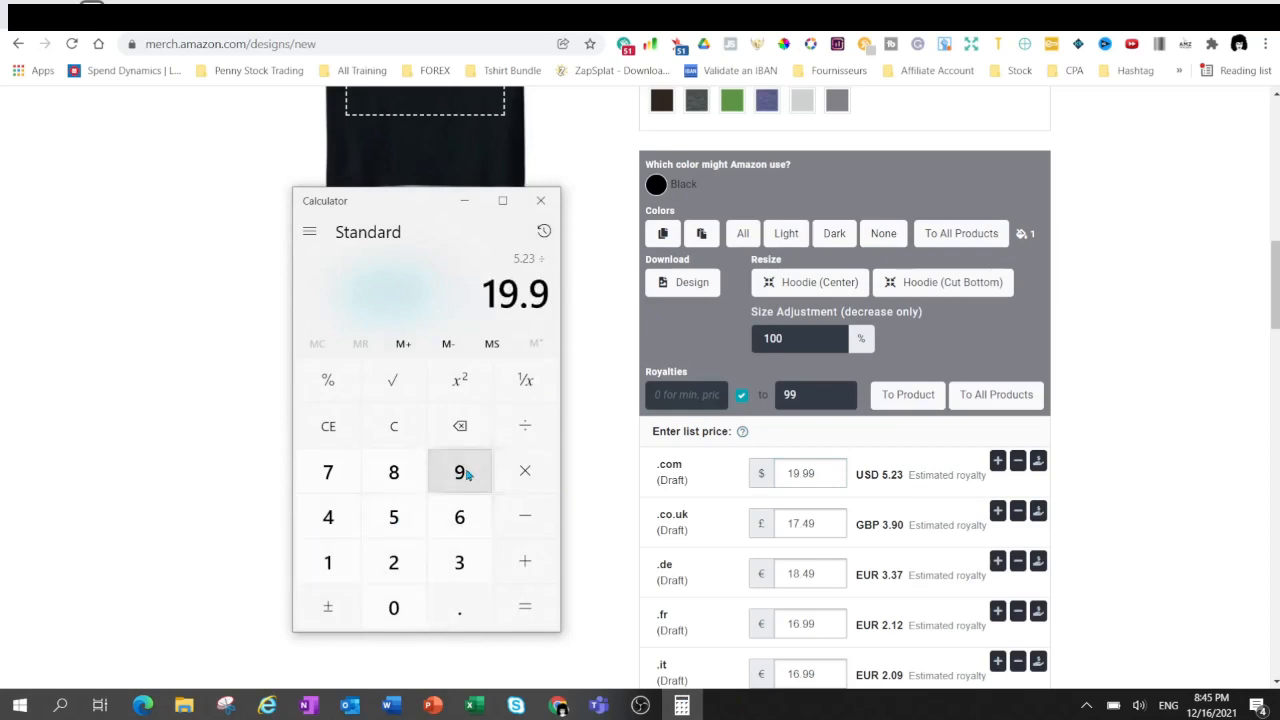
pyautogui.click(465, 474)
pyautogui.click(525, 606)
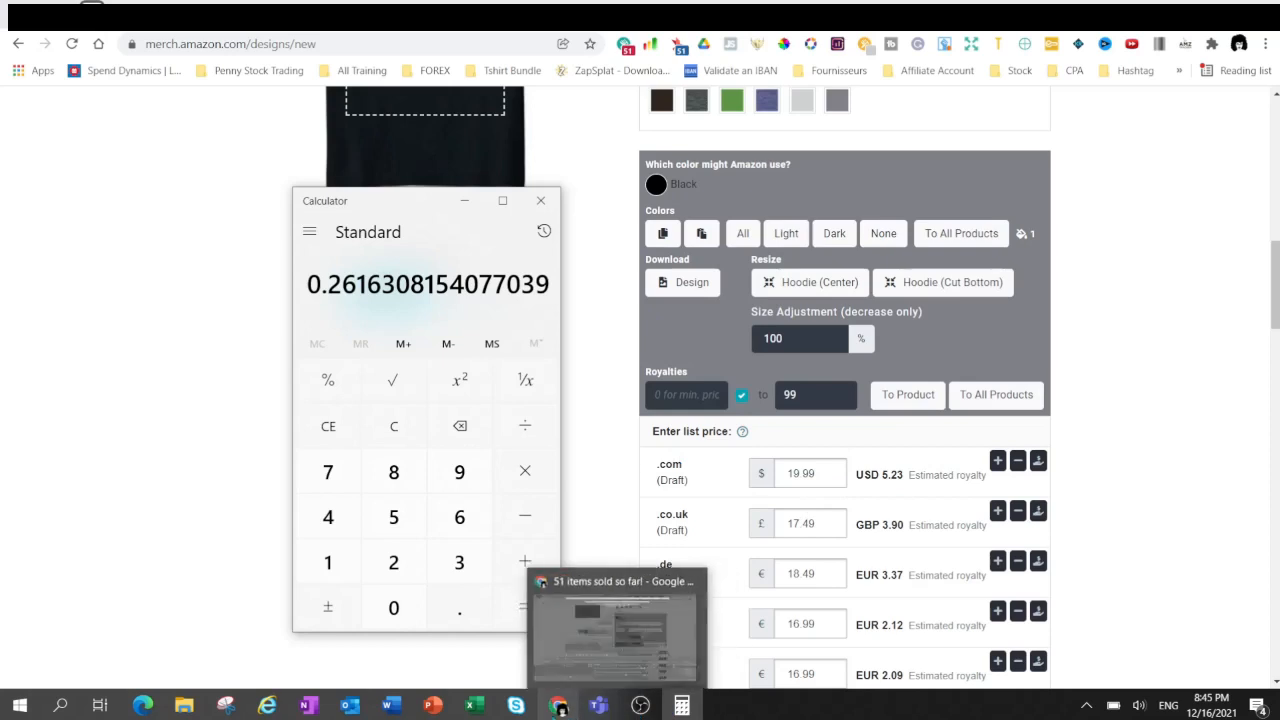
# Switch to the PowerPoint presentation and review the slide equating breakeven ACOS with profit margin.
pyautogui.click(433, 706)
pyautogui.click(638, 508)
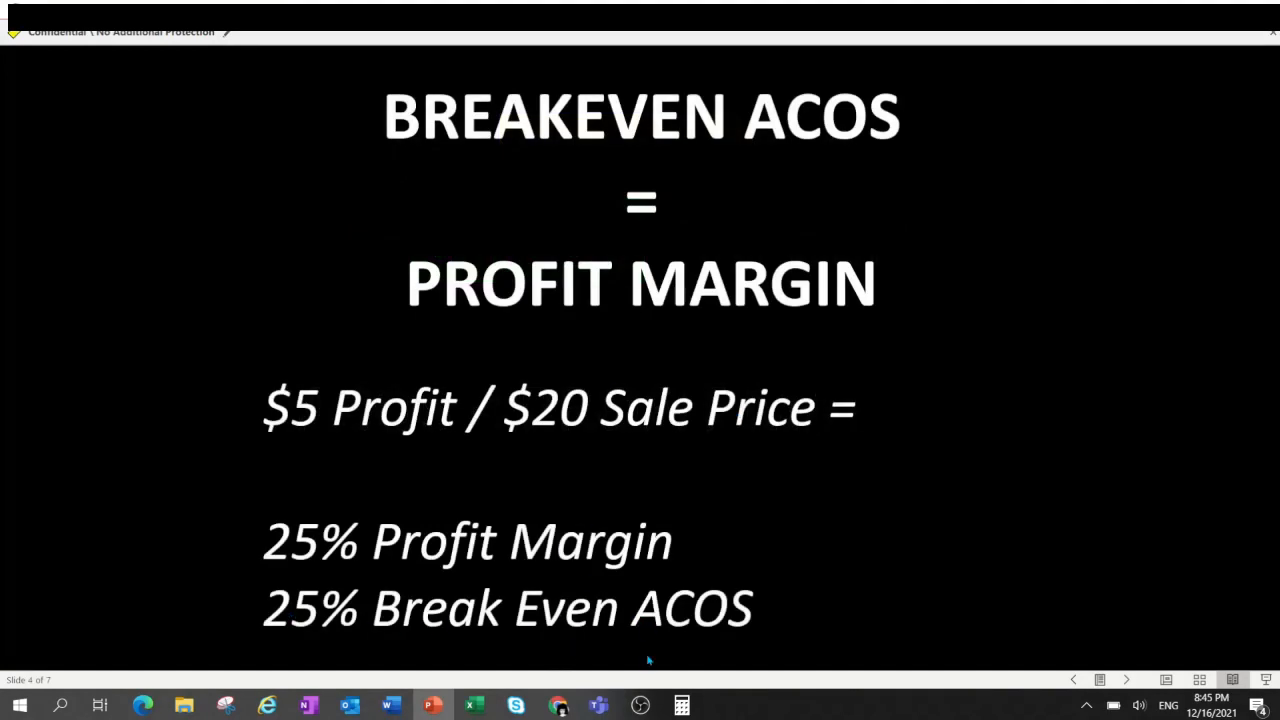
pyautogui.click(681, 705)
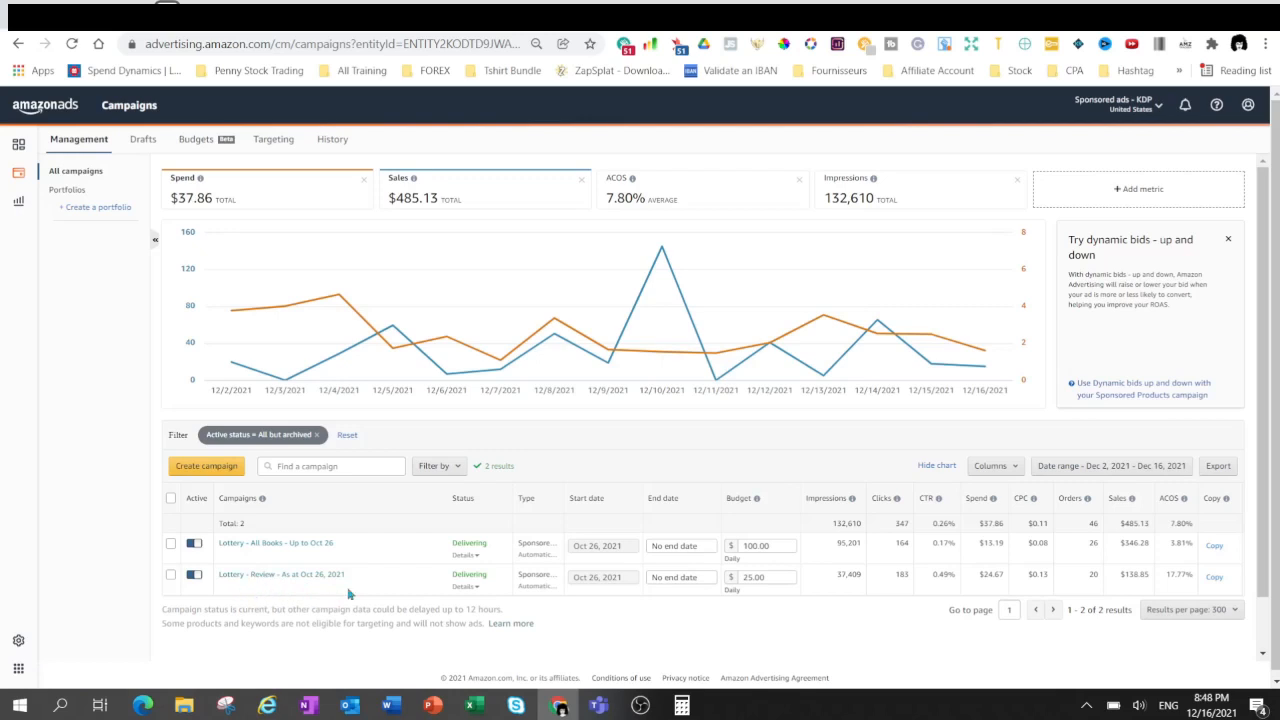
# Start a new Sponsored Products campaign from the Amazon Ads campaign list.
pyautogui.moveTo(364, 578); pyautogui.dragTo(285, 625)
pyautogui.click(203, 468)
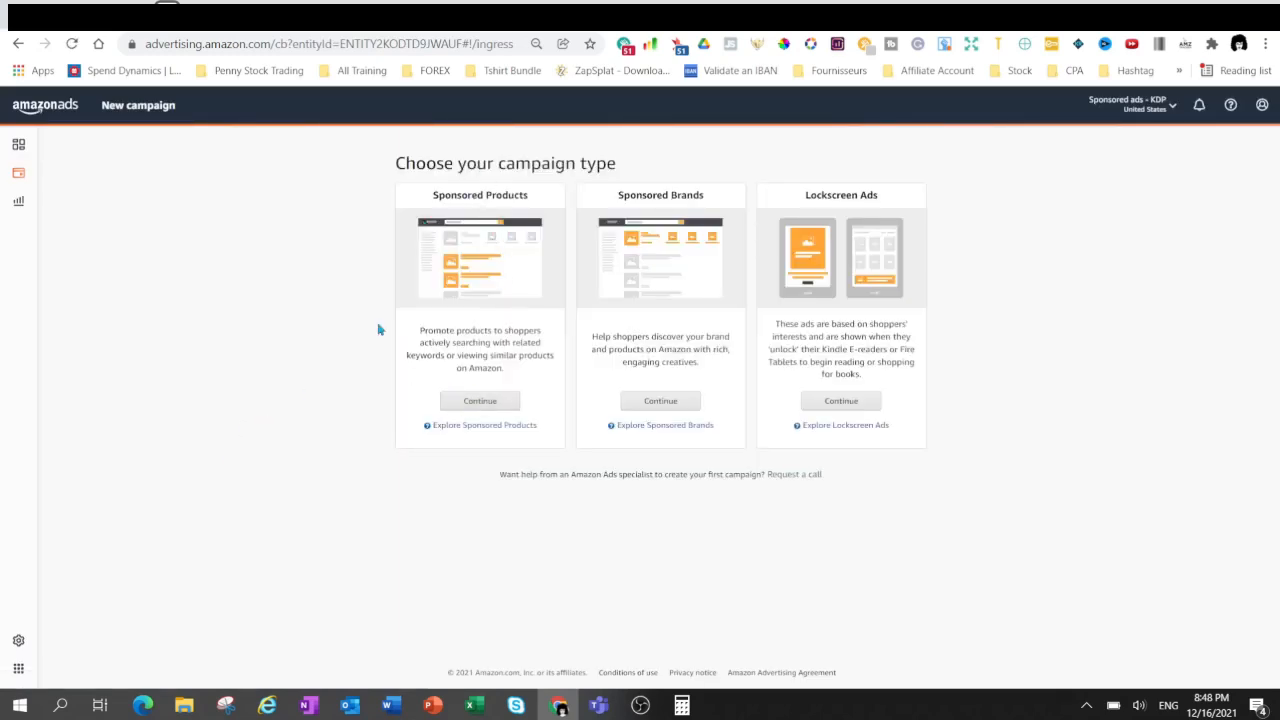
pyautogui.click(474, 401)
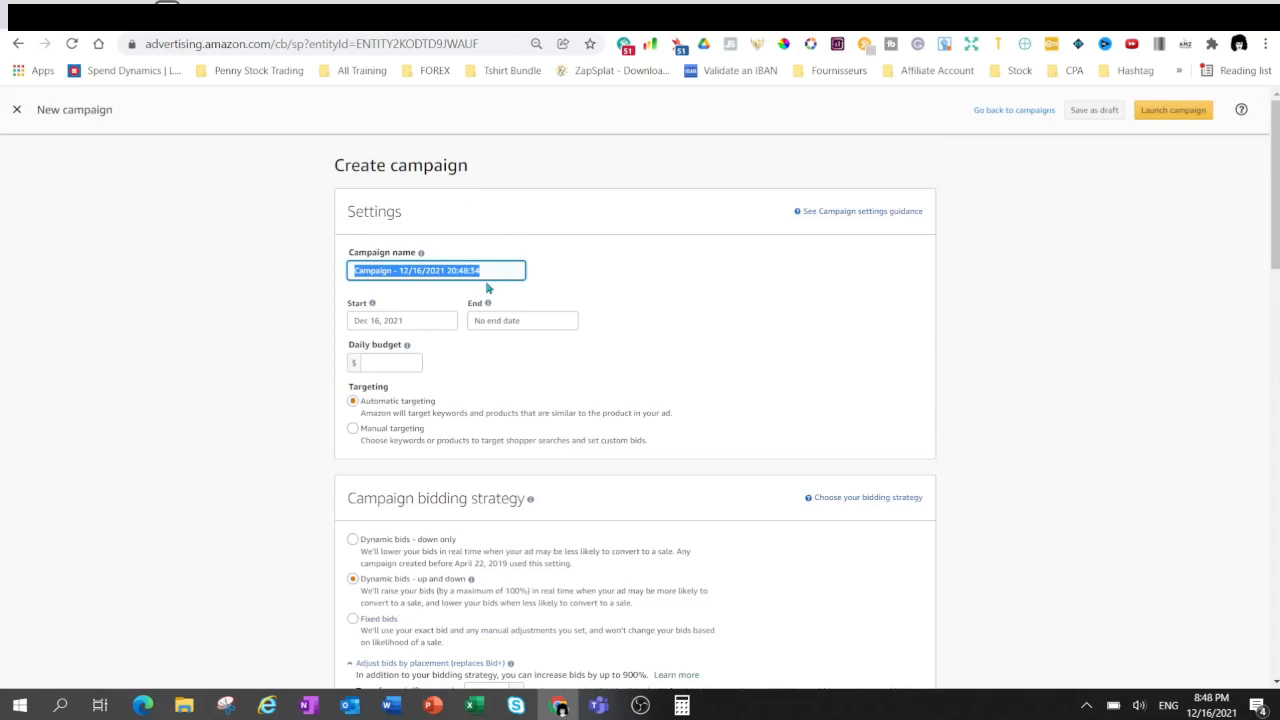
# Name the campaign "Lottery - All up To Dec 16, 2021".
pyautogui.click(491, 273)
pyautogui.moveTo(491, 273); pyautogui.dragTo(340, 276)
pyautogui.write('Lottery - All up To Dec 16, 2021')
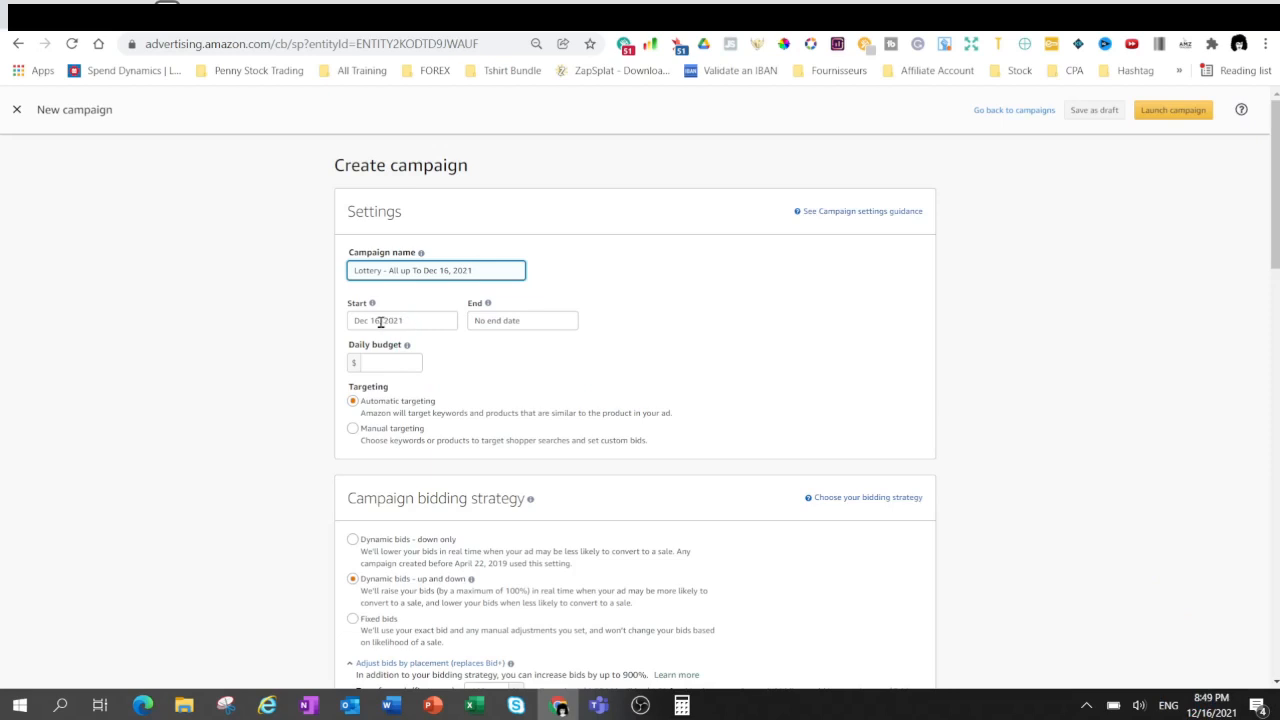
# Set the campaign's daily budget to $5.
pyautogui.click(394, 360)
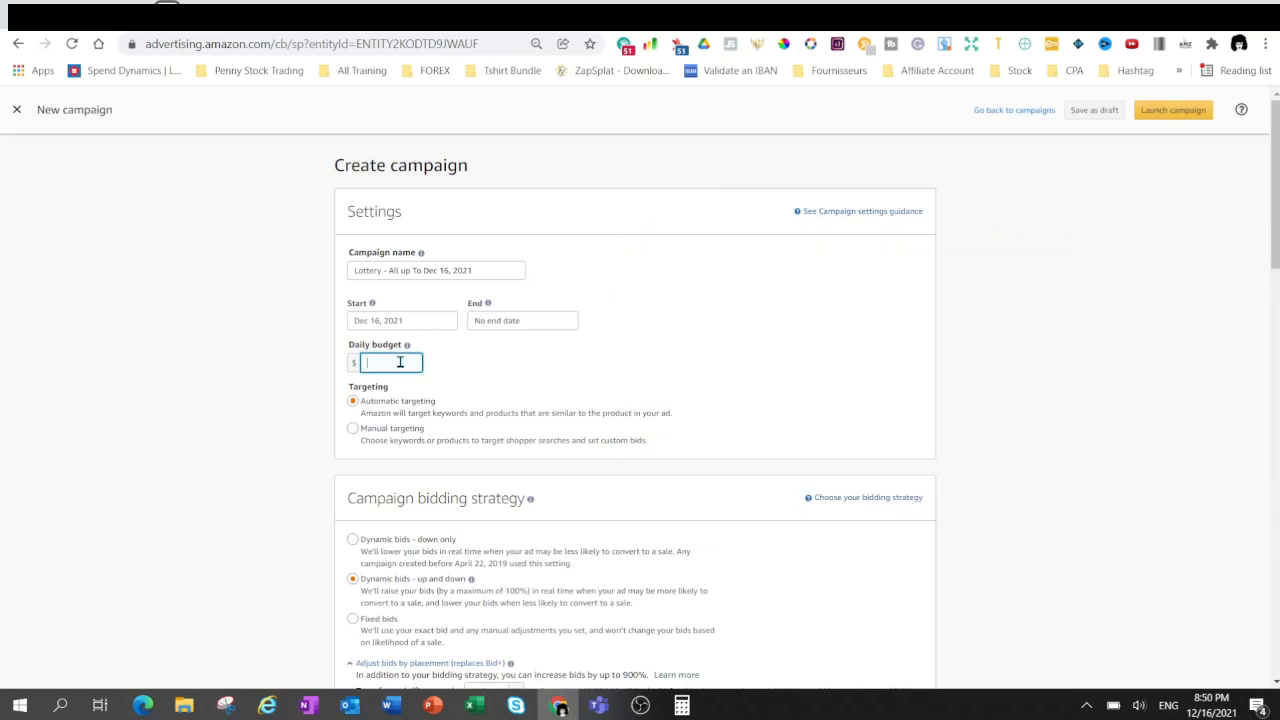
pyautogui.write('2')
pyautogui.press('BackSpace')
pyautogui.write('5')
pyautogui.press('Tab')
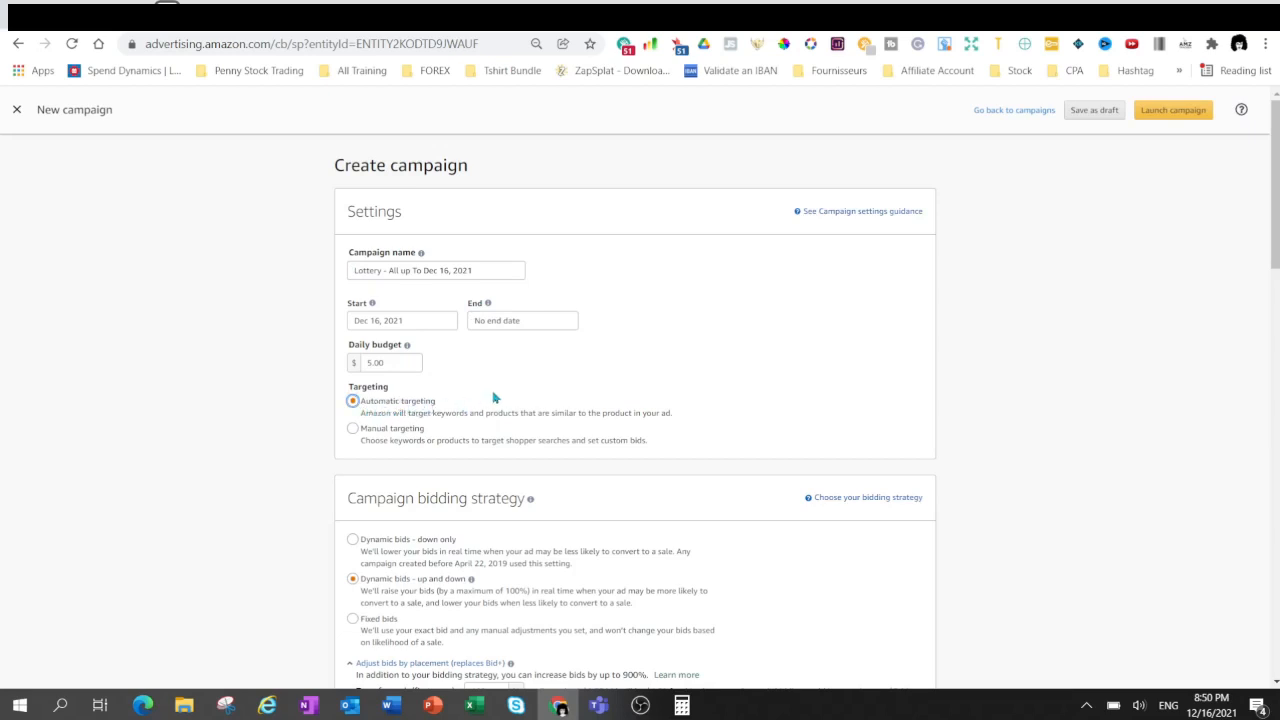
# Set the campaign bidding strategy to "Dynamic bids - down only".
pyautogui.scroll(-2, 450, 398)
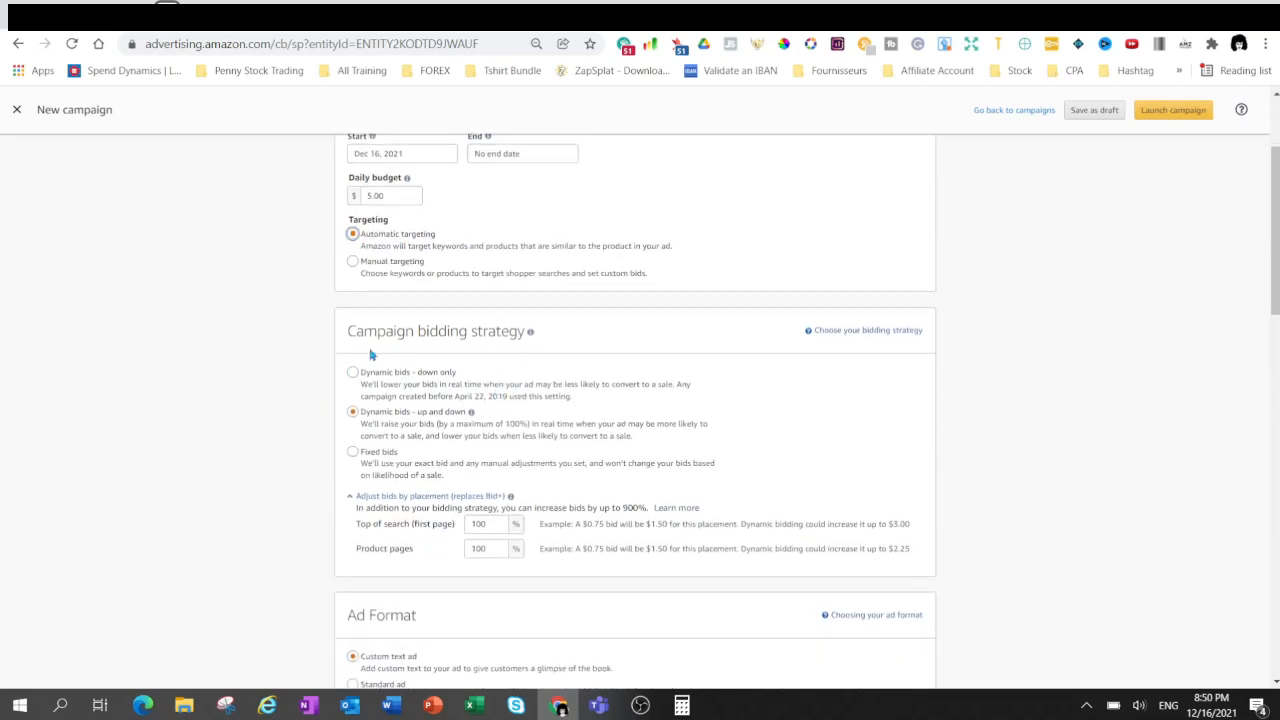
pyautogui.moveTo(347, 331); pyautogui.dragTo(497, 331)
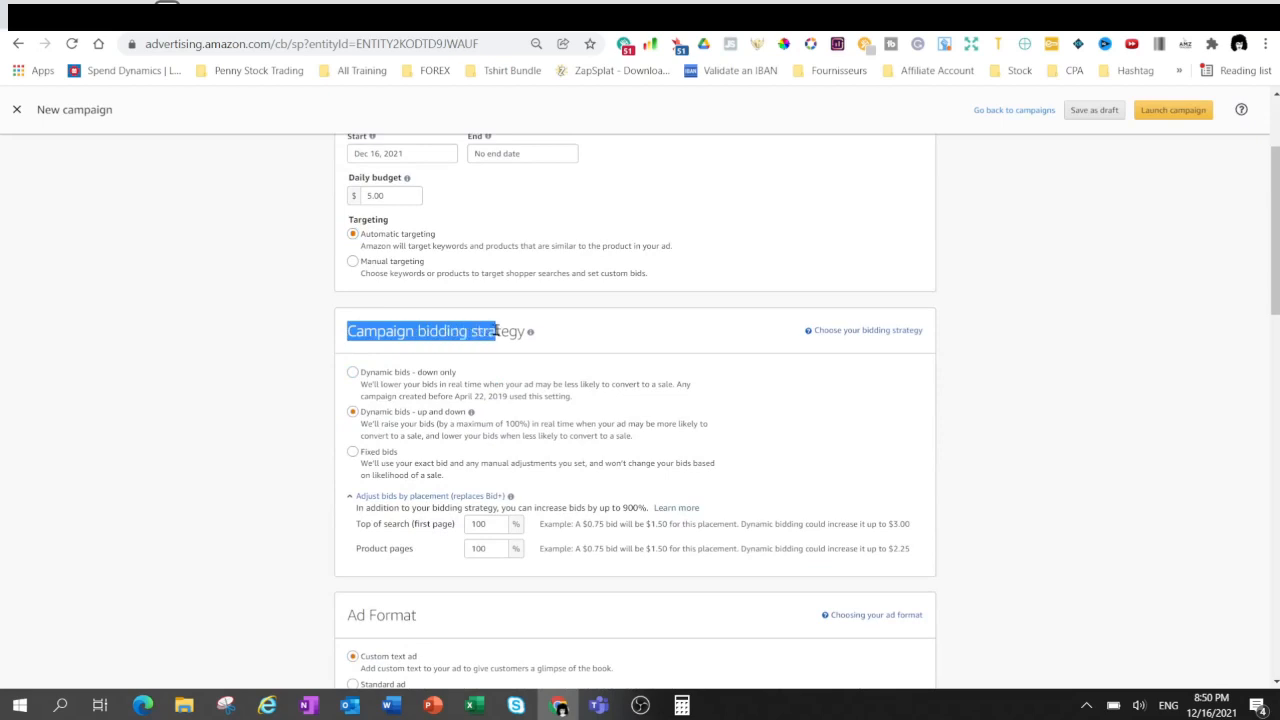
pyautogui.click(352, 373)
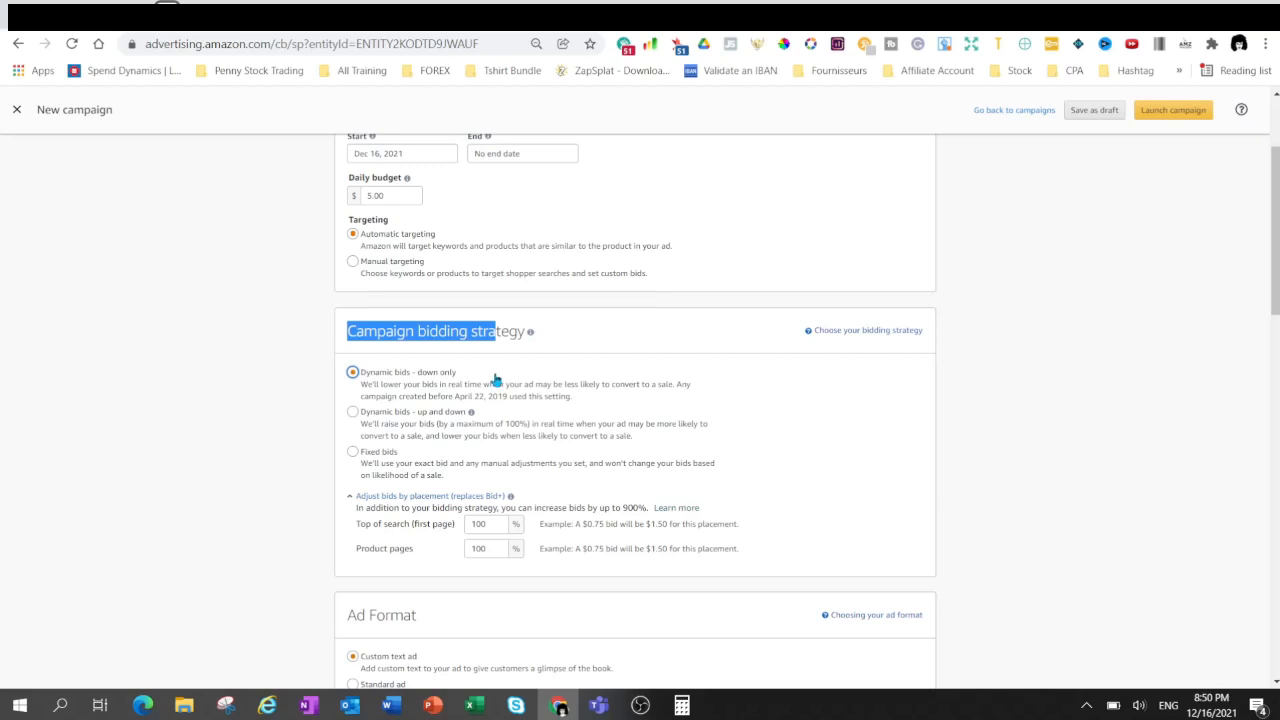
# Review the top-of-search placement bid adjustment and set the ad format to Standard ad.
pyautogui.scroll(-1, 355, 412)
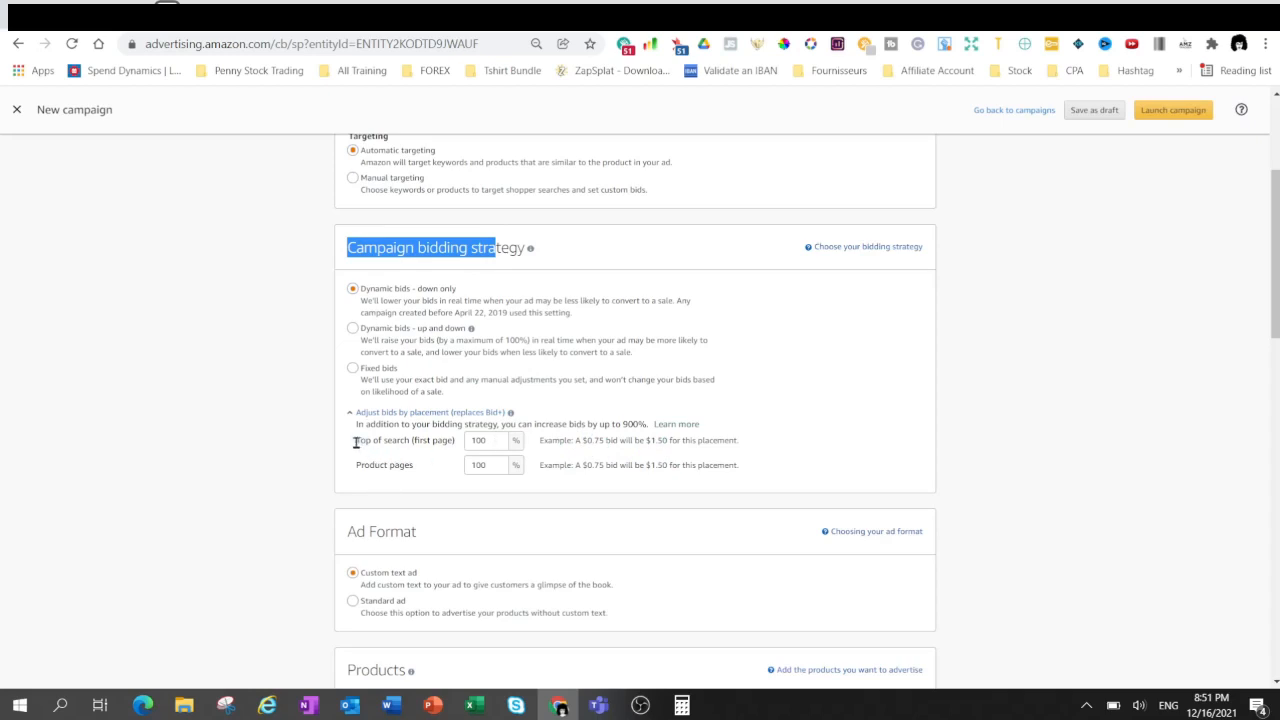
pyautogui.moveTo(356, 442); pyautogui.dragTo(456, 441)
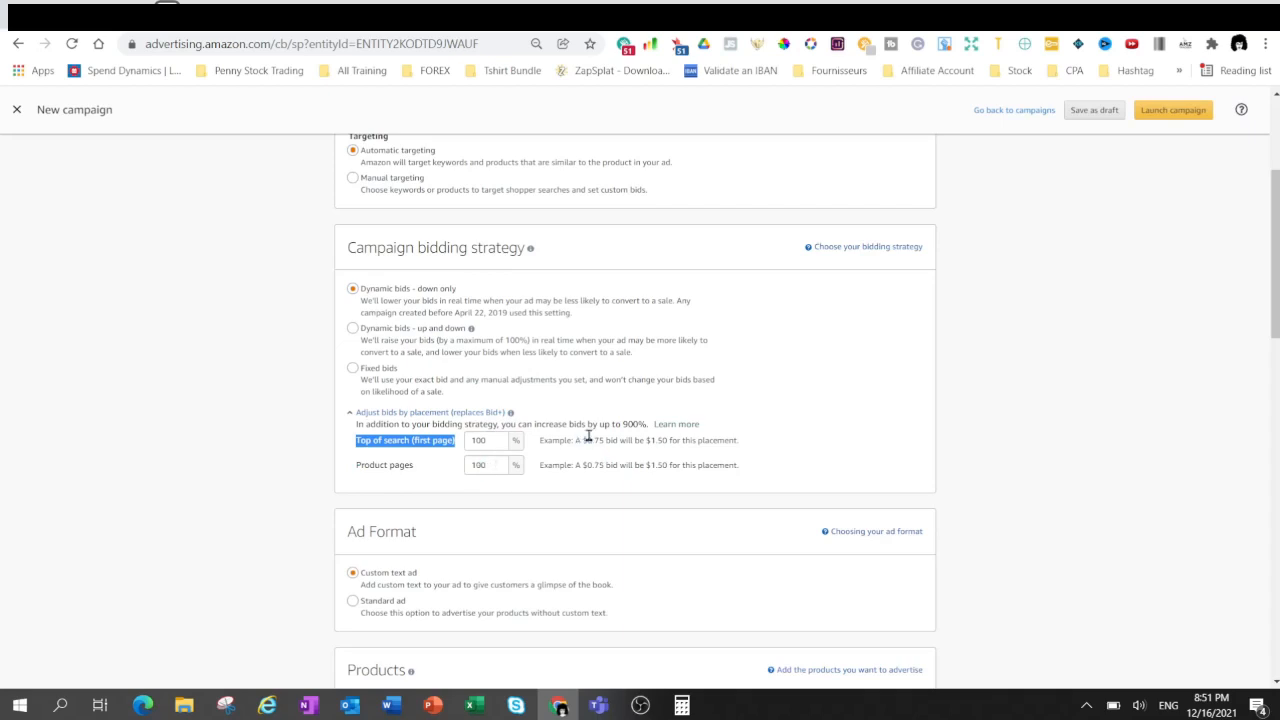
pyautogui.moveTo(584, 440); pyautogui.dragTo(605, 440)
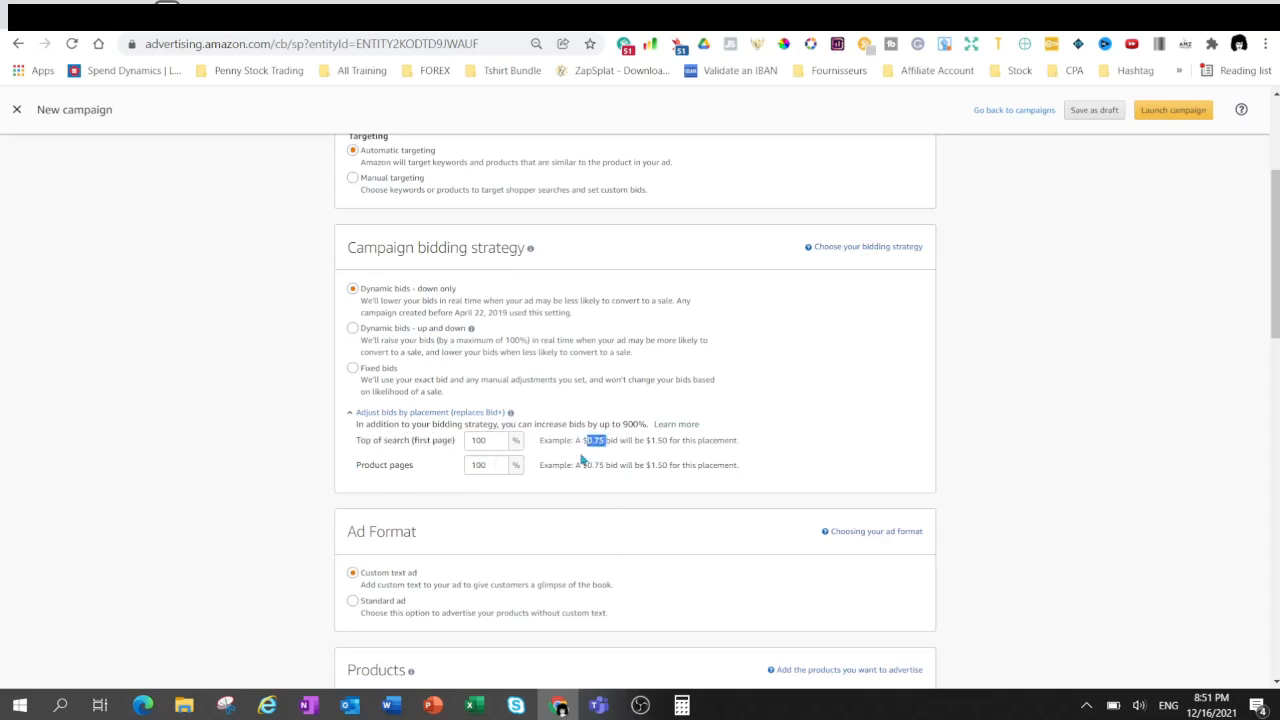
pyautogui.scroll(-1, 577, 440)
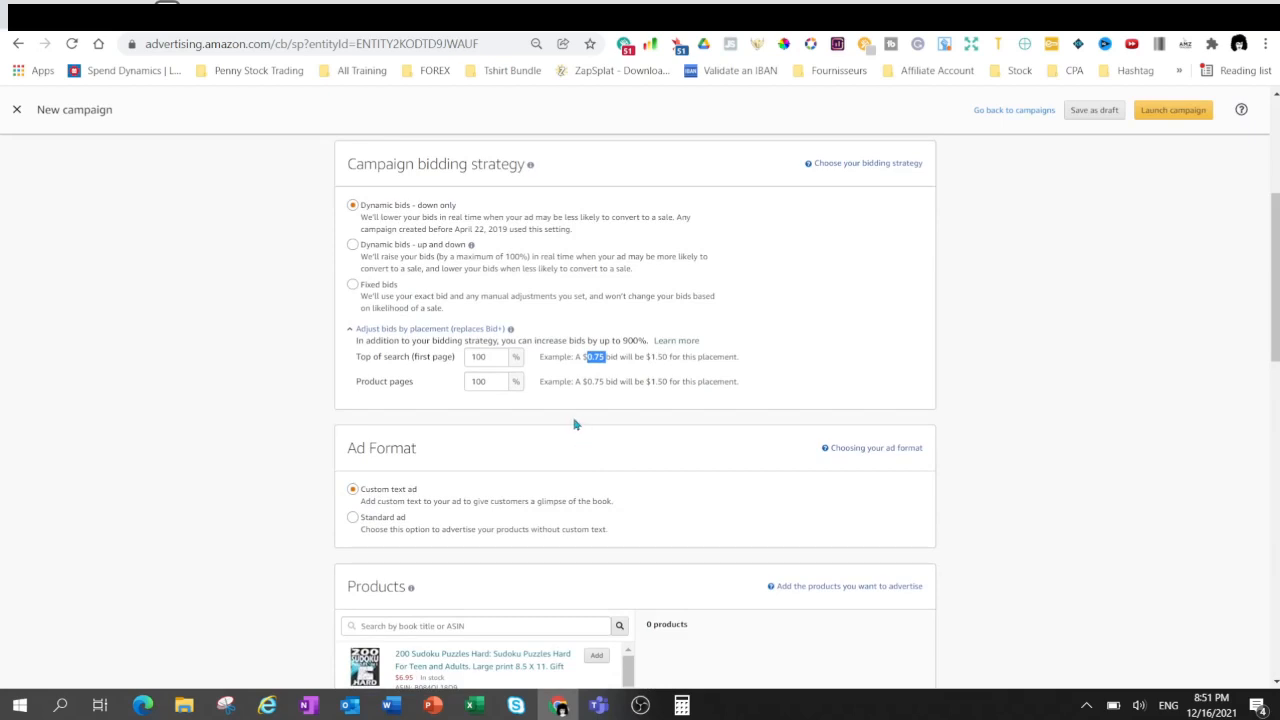
pyautogui.click(352, 518)
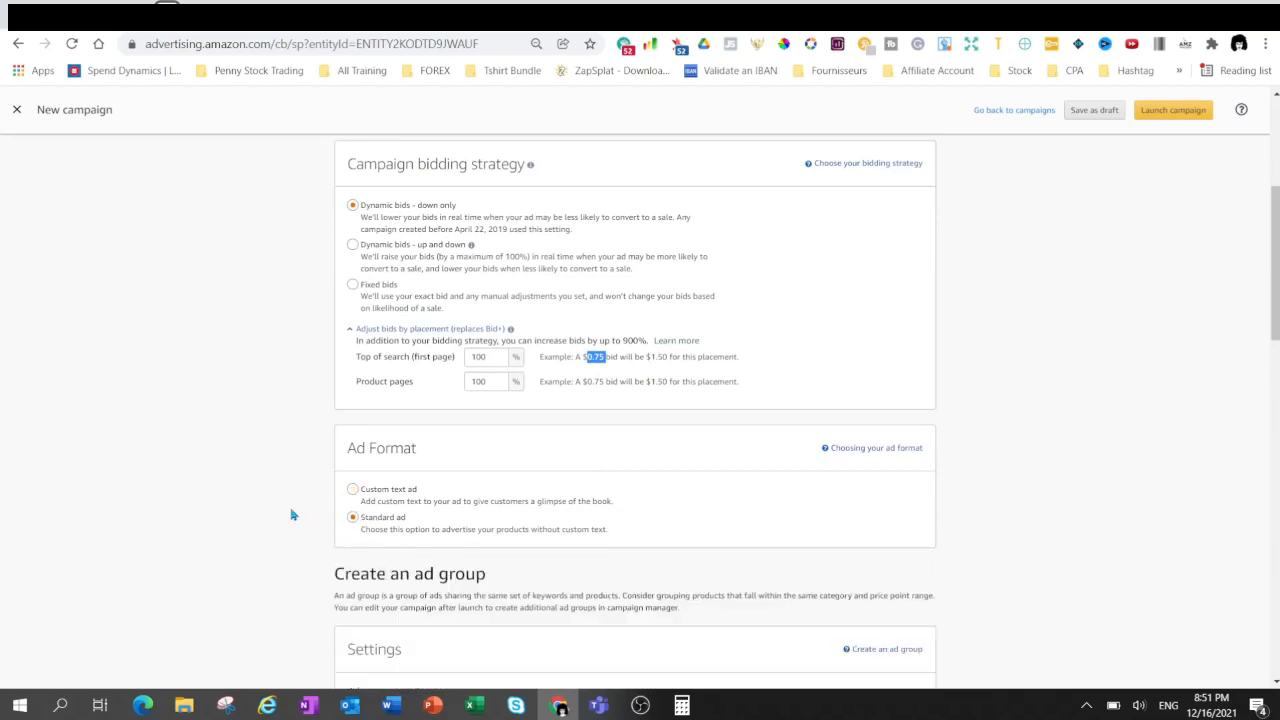
# Copy the campaign name "Lottery - All up To Dec 16, 2021" and use it as the ad group name.
pyautogui.scroll(-2, 276, 518)
pyautogui.scroll(-1, 276, 518)
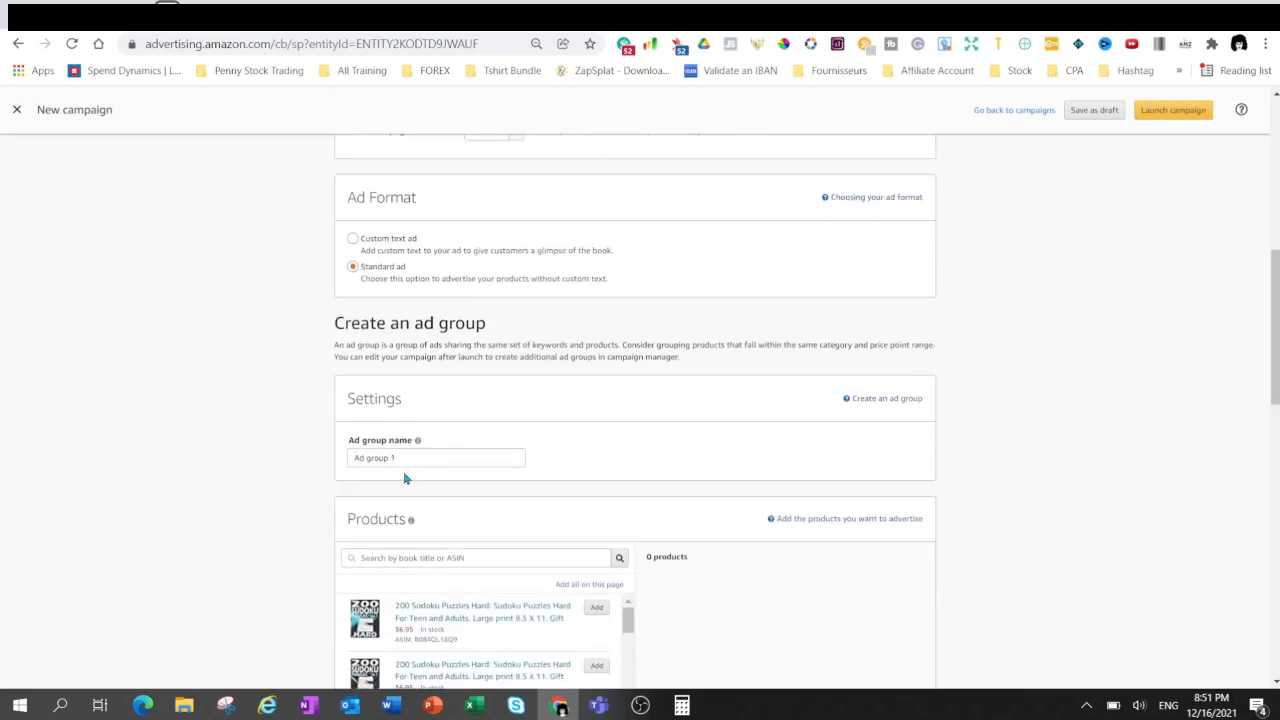
pyautogui.tripleClick(418, 457)
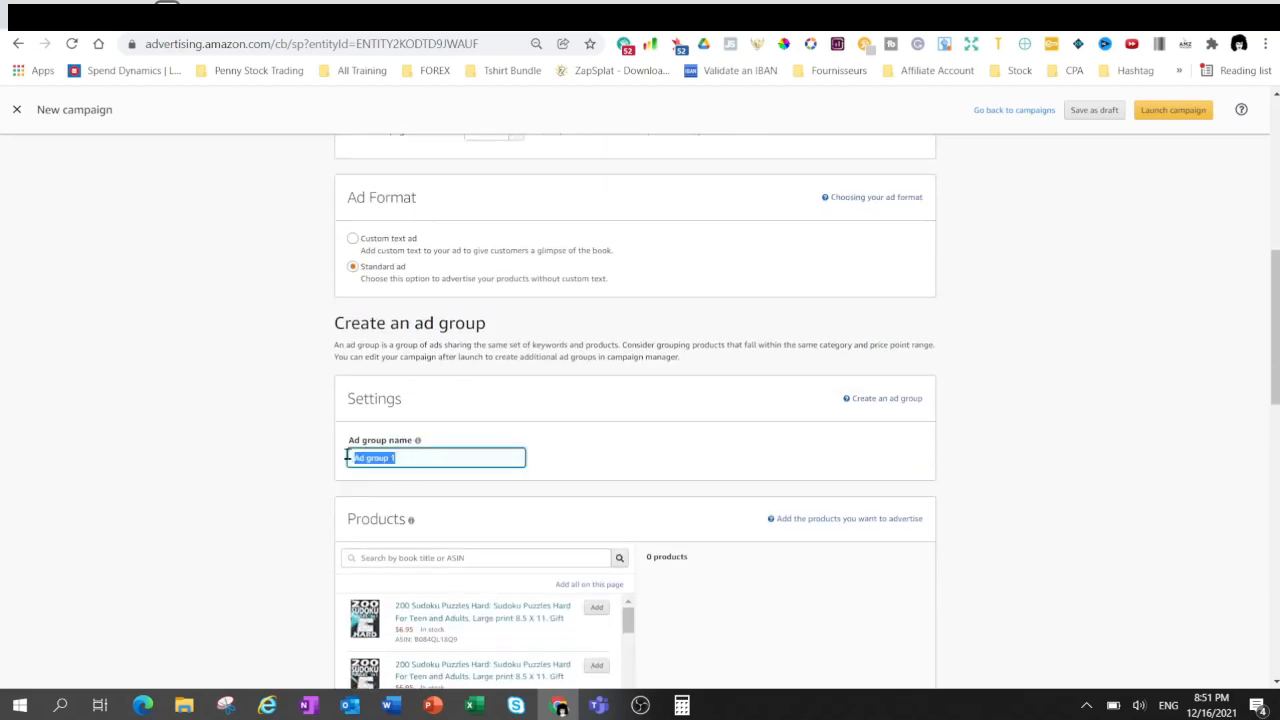
pyautogui.scroll(5, 337, 371)
pyautogui.scroll(2, 422, 284)
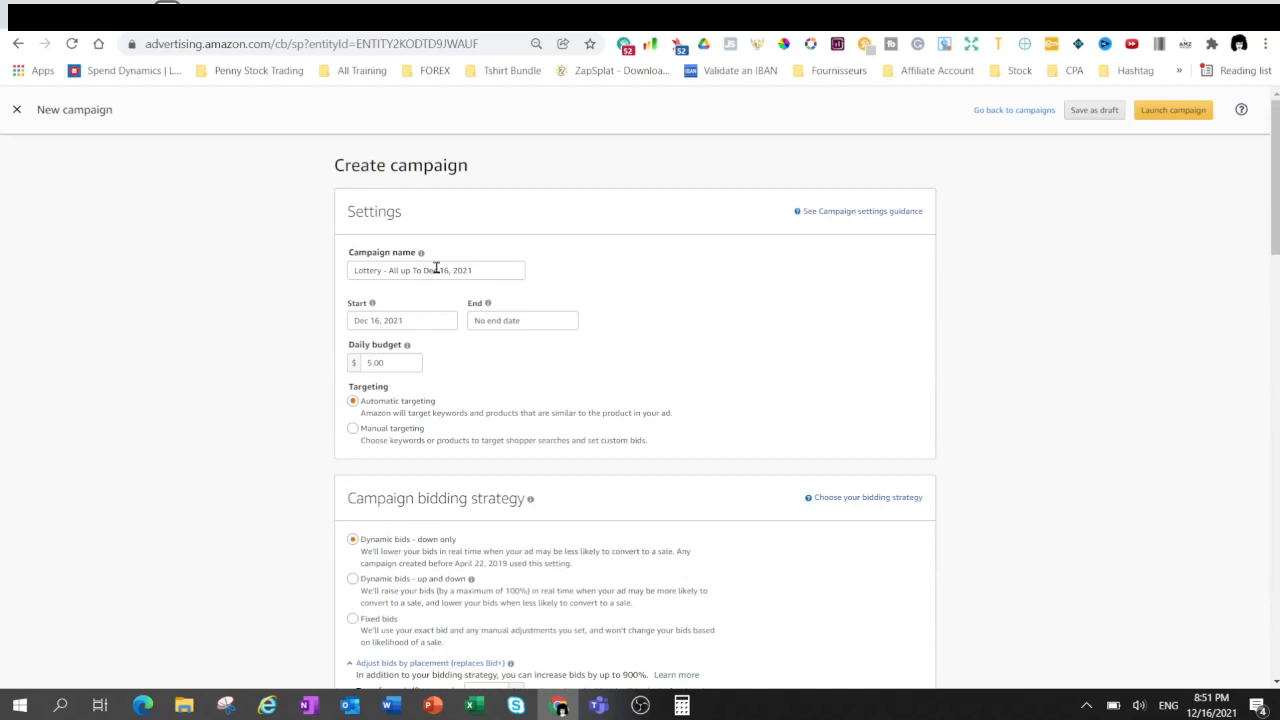
pyautogui.moveTo(485, 270); pyautogui.dragTo(337, 279)
pyautogui.hotkey('ctrl', 'c')
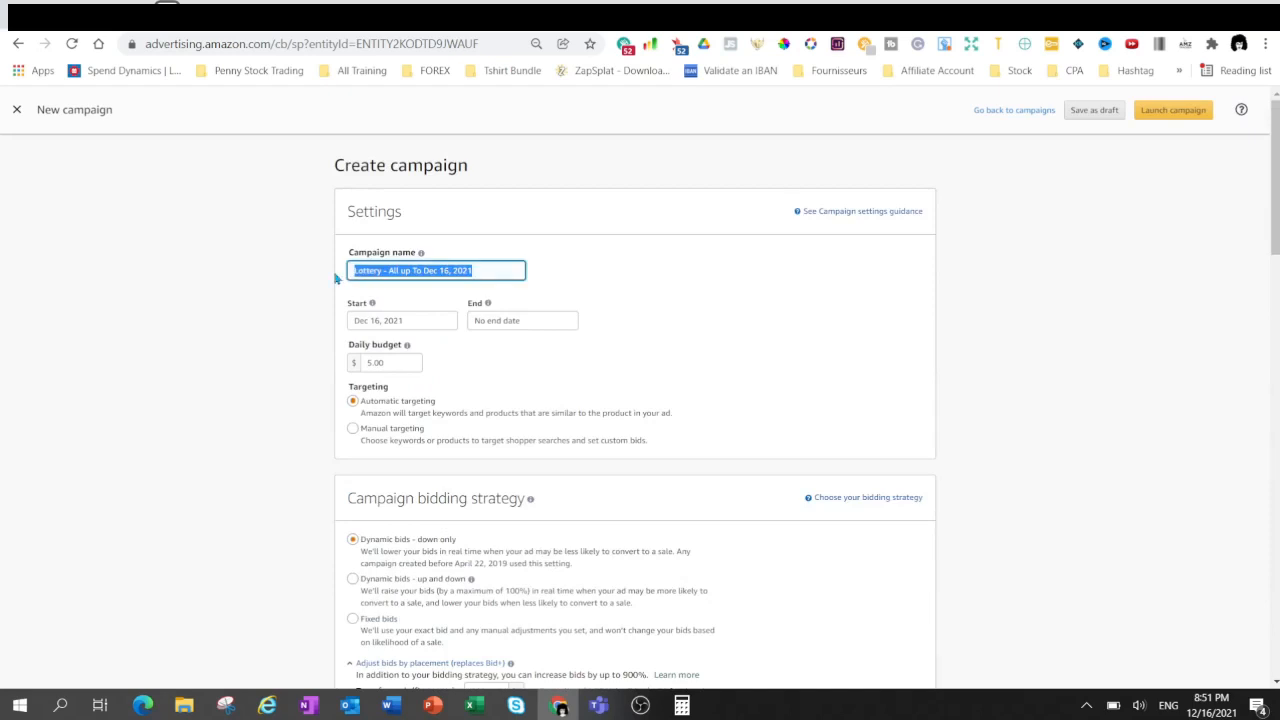
pyautogui.scroll(-7, 289, 523)
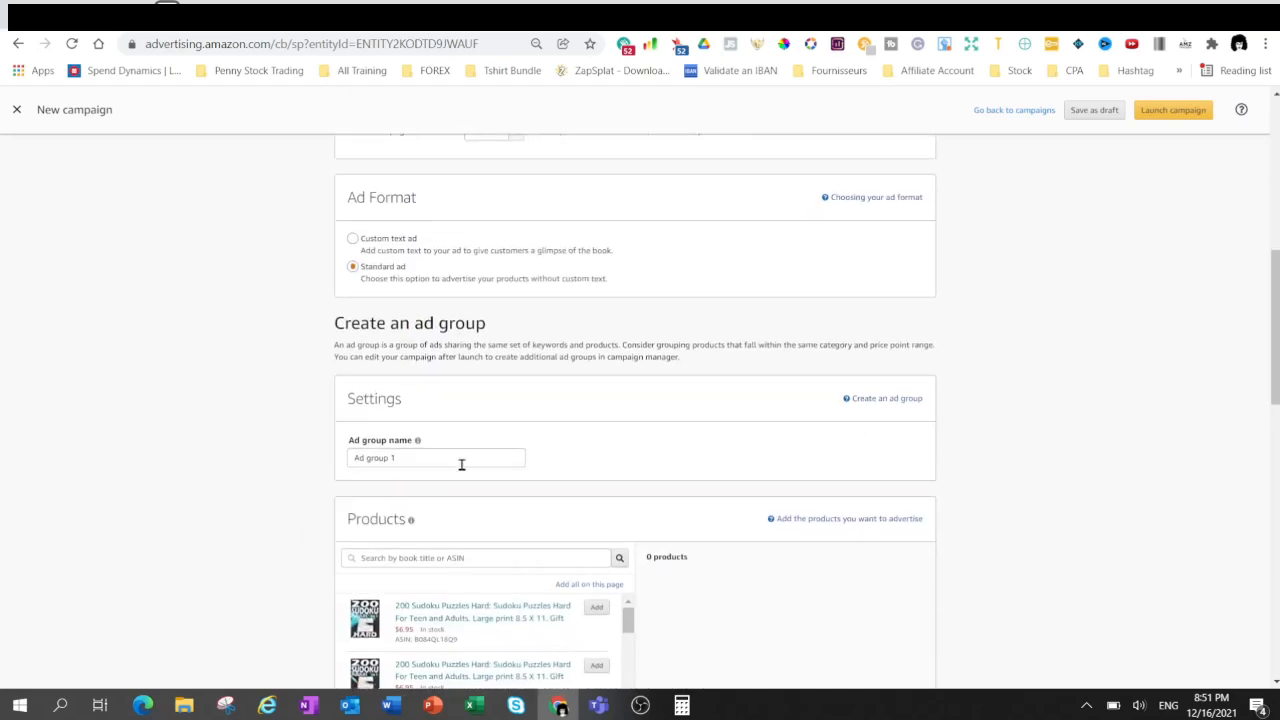
pyautogui.moveTo(461, 464); pyautogui.dragTo(342, 458)
pyautogui.hotkey('ctrl', 'v')
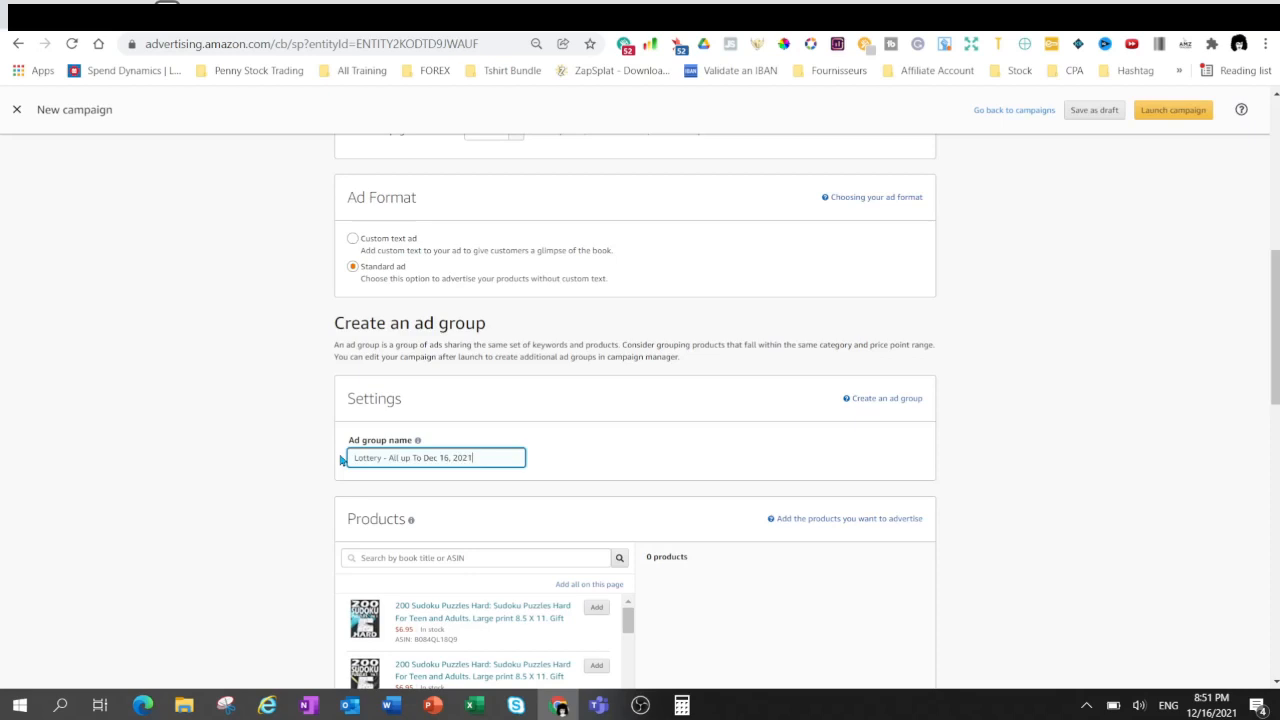
pyautogui.click(390, 558)
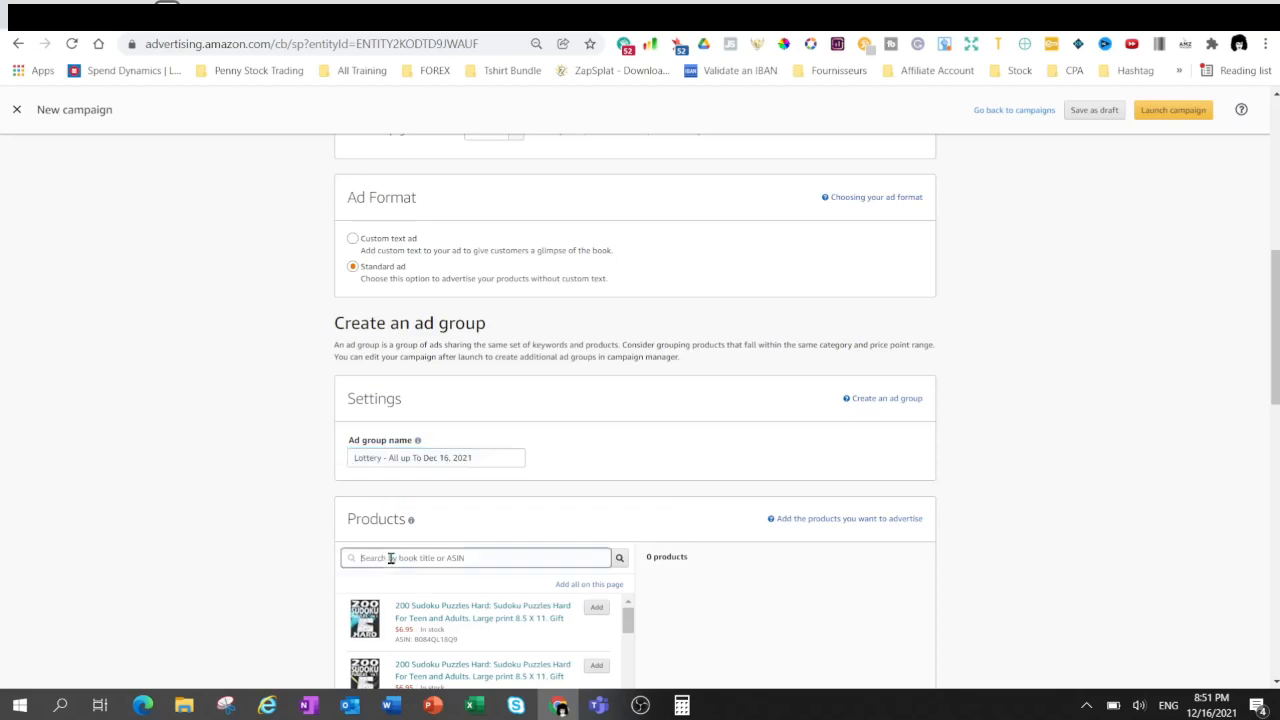
pyautogui.click(269, 578)
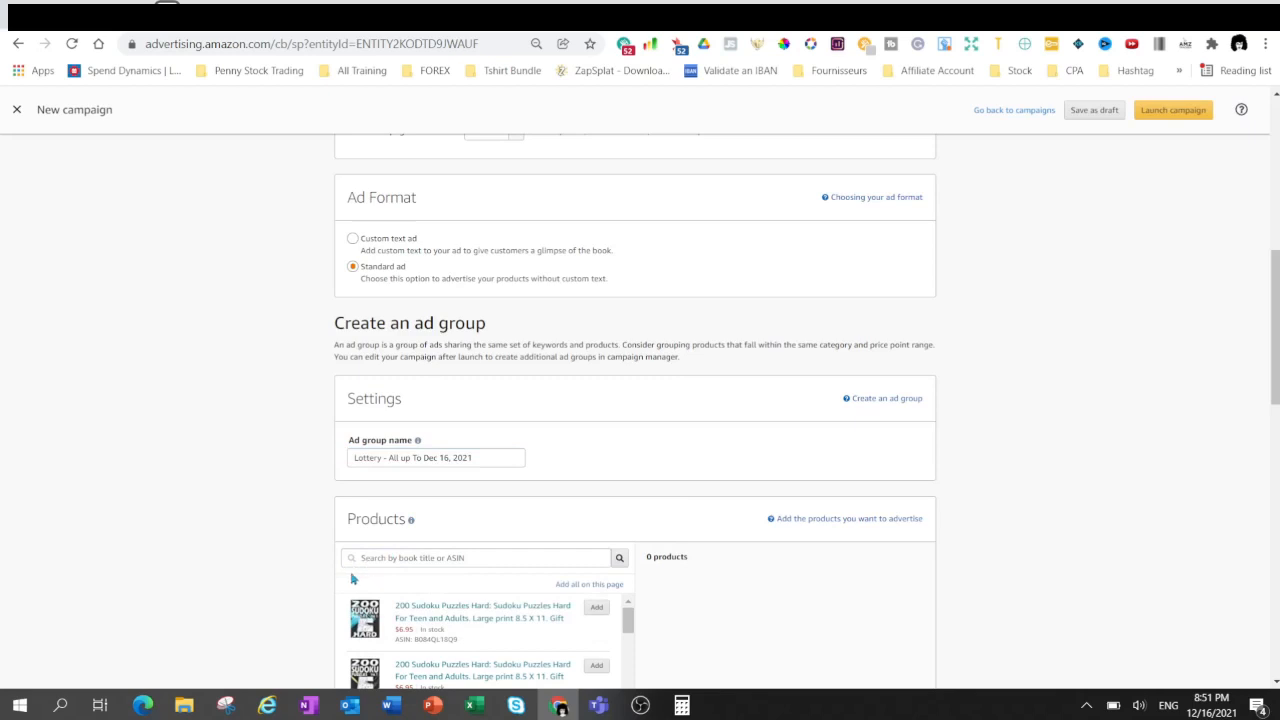
# Add the first 200 Sudoku Puzzles Hard book in the product list to the ad group's advertised products.
pyautogui.click(597, 608)
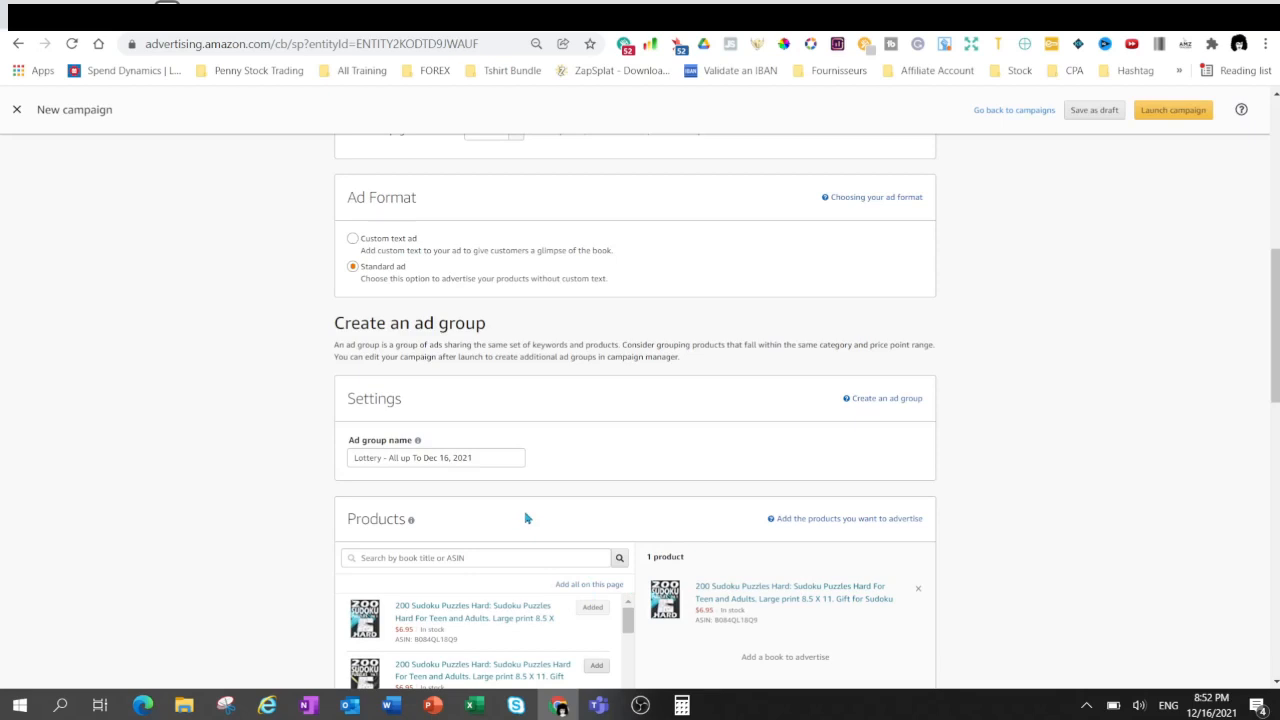
pyautogui.scroll(-1, 525, 518)
pyautogui.scroll(-3, 565, 528)
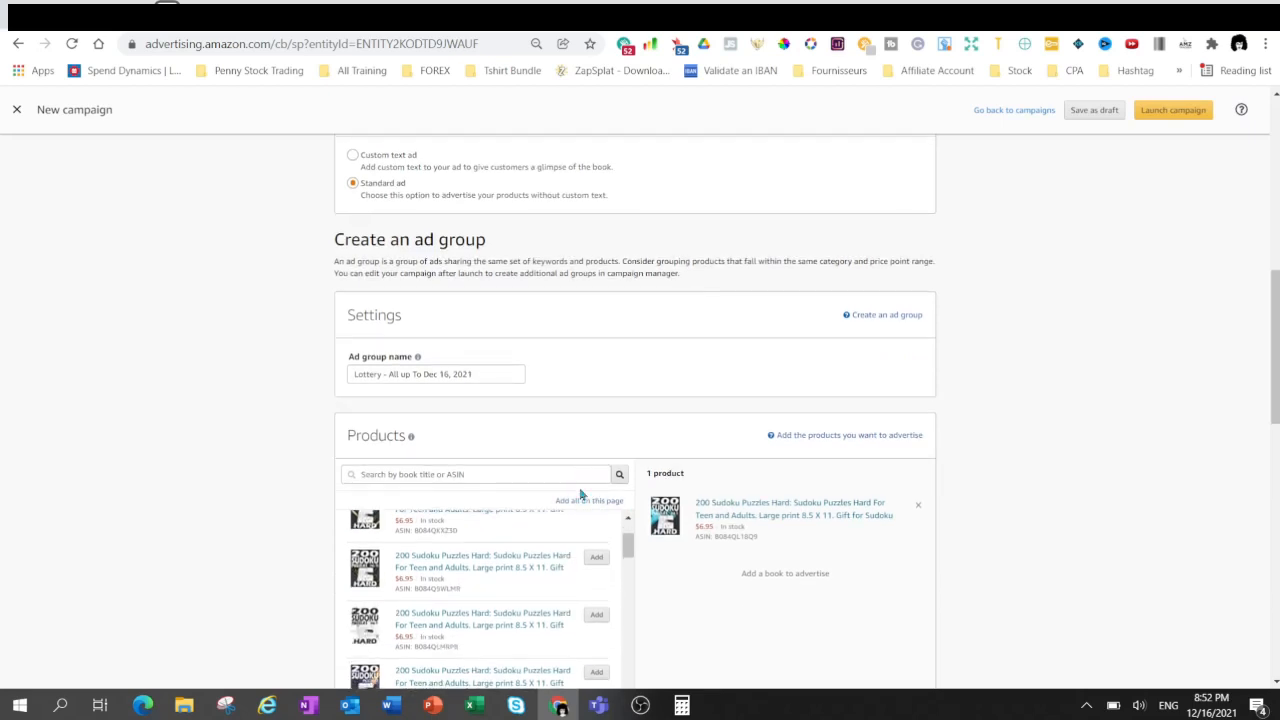
pyautogui.scroll(2, 480, 575)
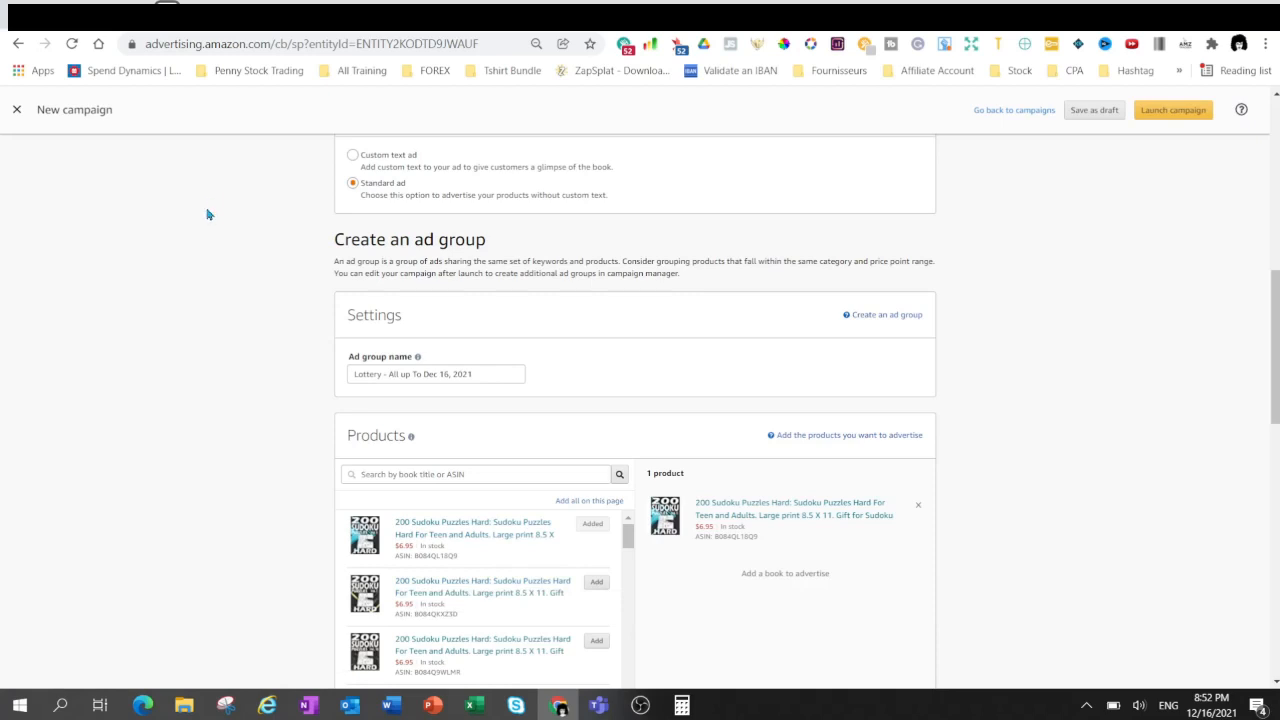
# Look over the Merch by Amazon product creation page and return to the new campaign form.
pyautogui.click(98, 44)
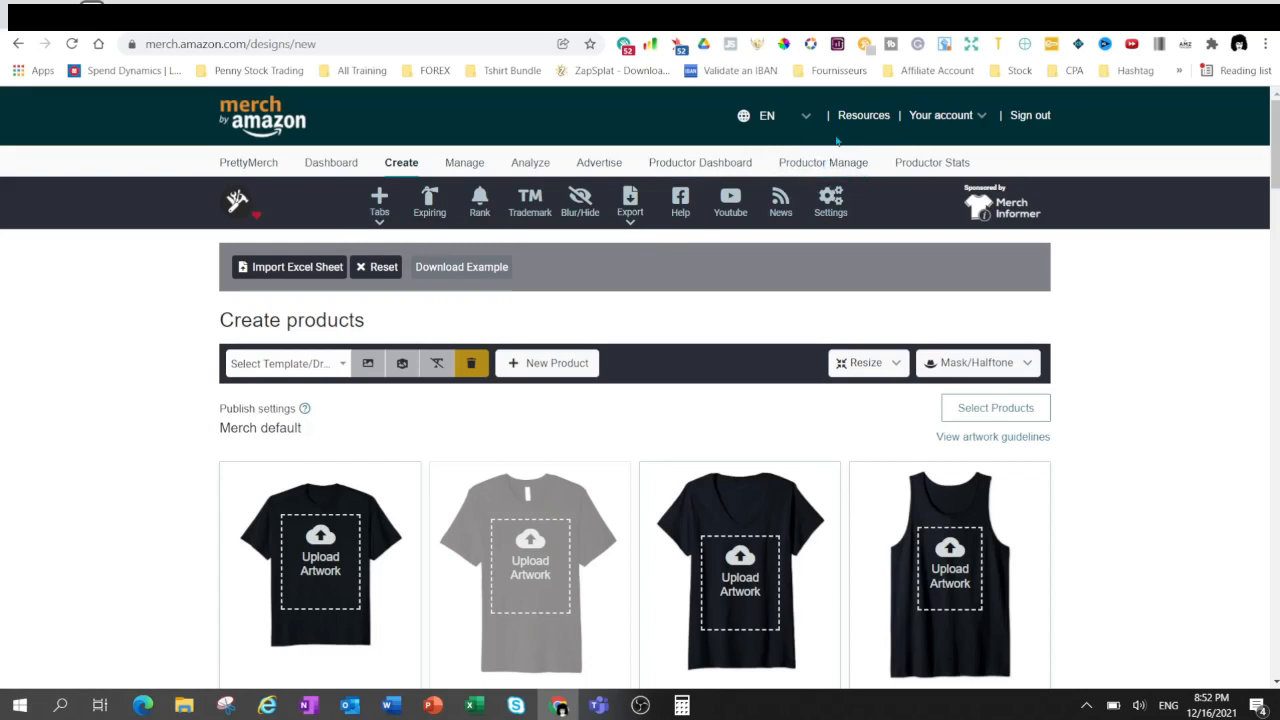
pyautogui.scroll(-3, 143, 480)
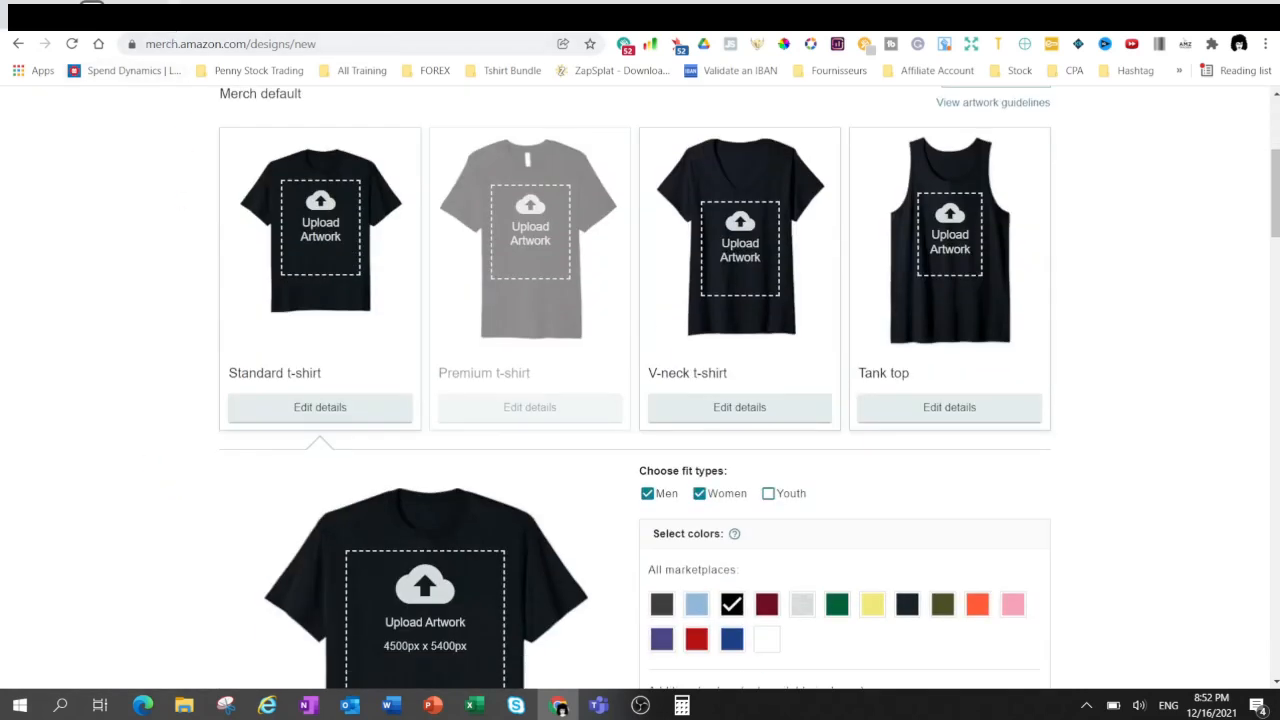
pyautogui.click(170, 16)
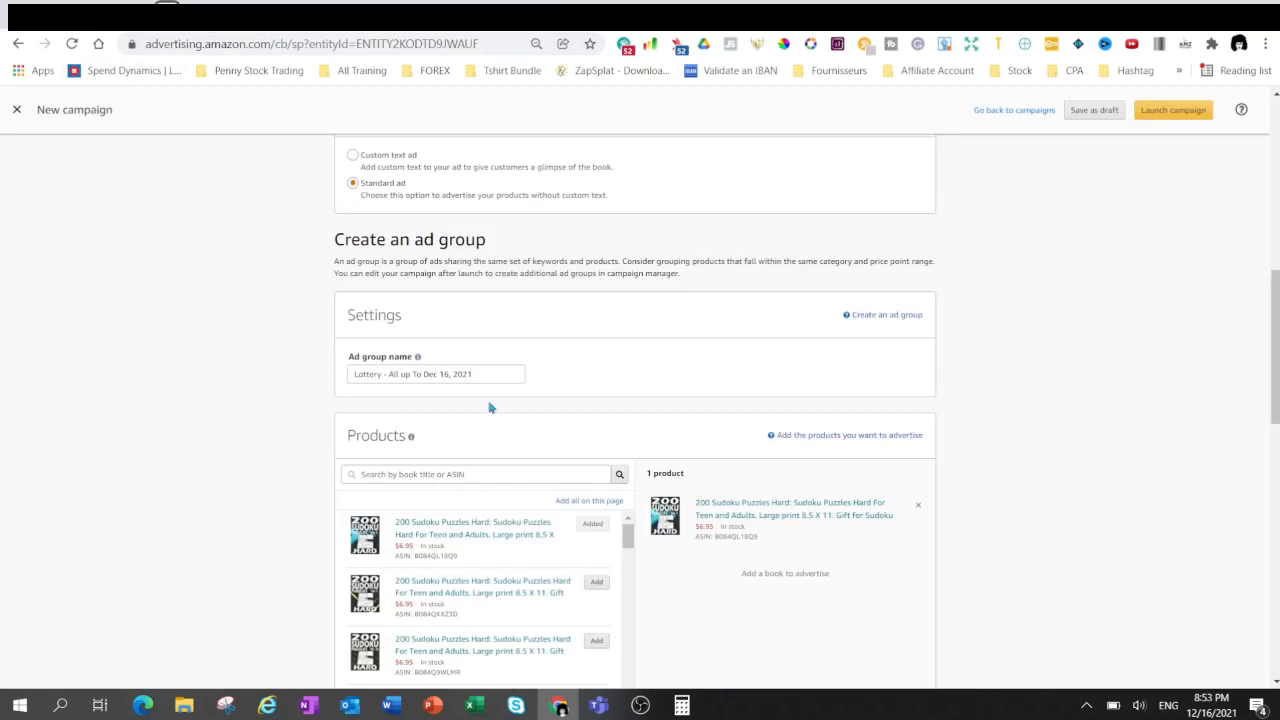
# Set the default bid for automatic targeting to $0.05 and check the suggested bid range.
pyautogui.scroll(1, 306, 517)
pyautogui.scroll(-5, 283, 488)
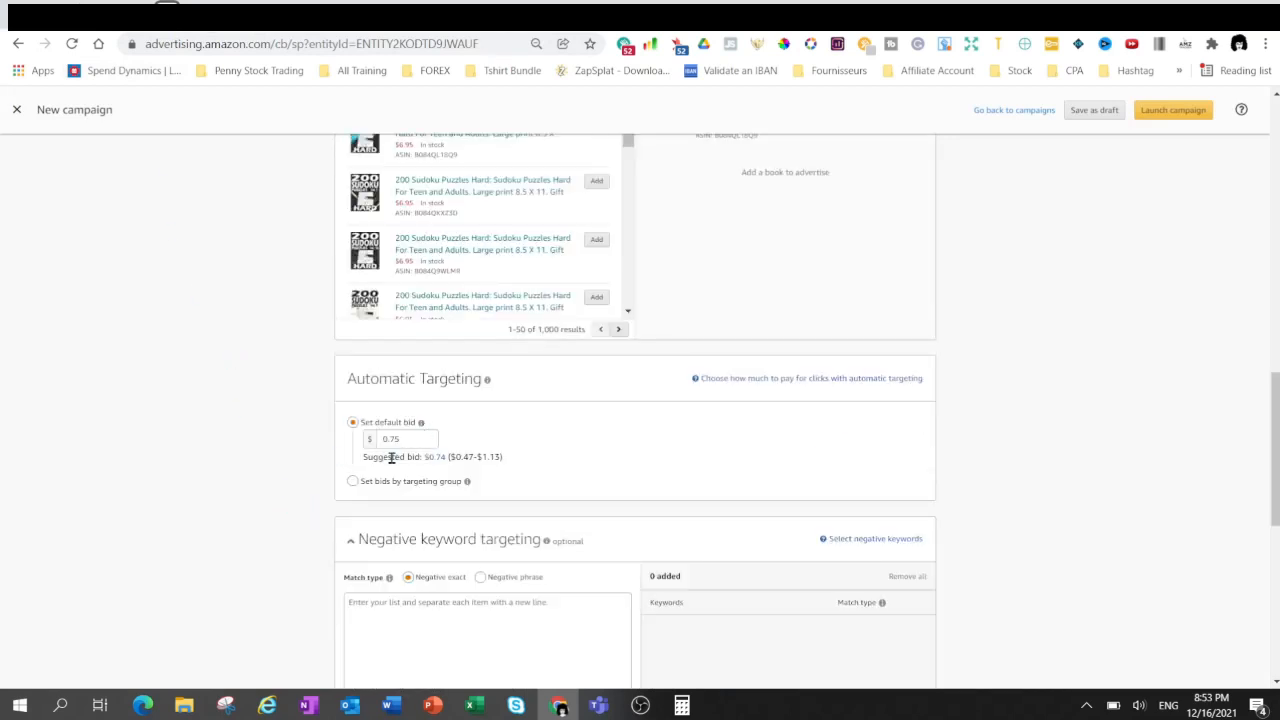
pyautogui.moveTo(390, 441); pyautogui.dragTo(399, 439)
pyautogui.press('Tab')
pyautogui.moveTo(455, 457); pyautogui.dragTo(523, 469)
pyautogui.click(500, 471)
# Set the top-of-search (first page) placement bid adjustment to 50%.
pyautogui.scroll(4, 281, 487)
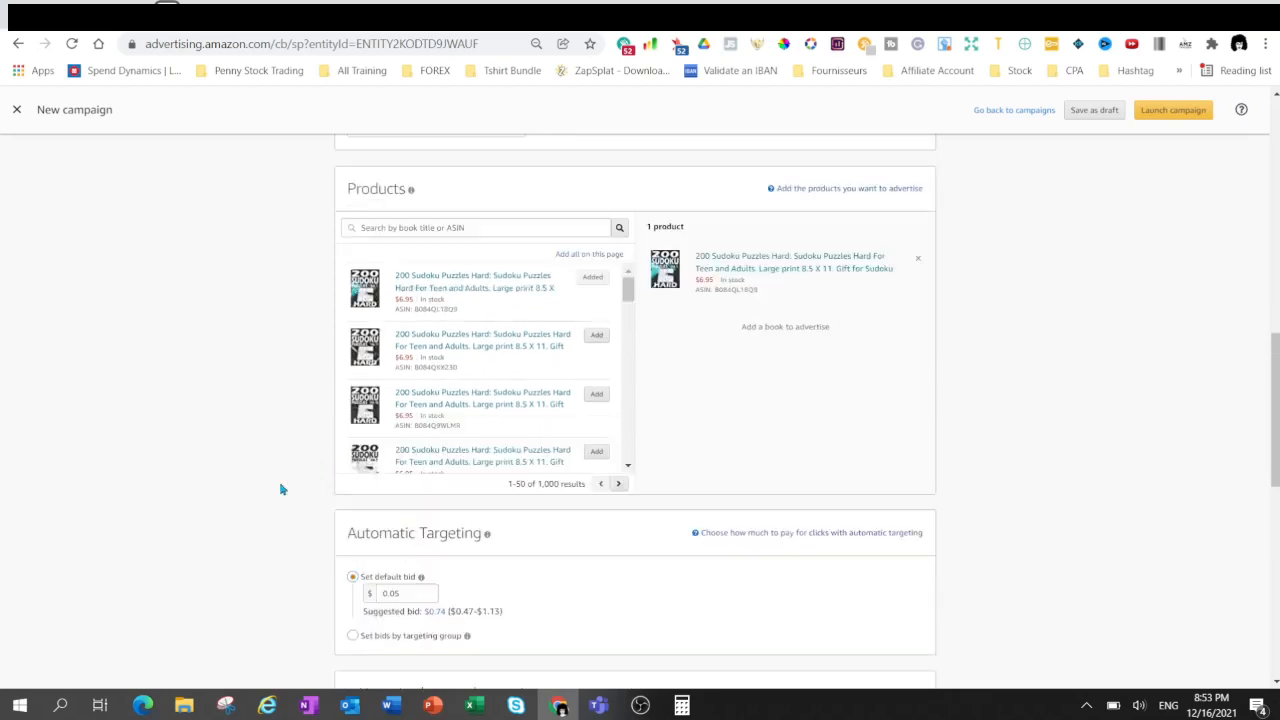
pyautogui.scroll(3, 281, 489)
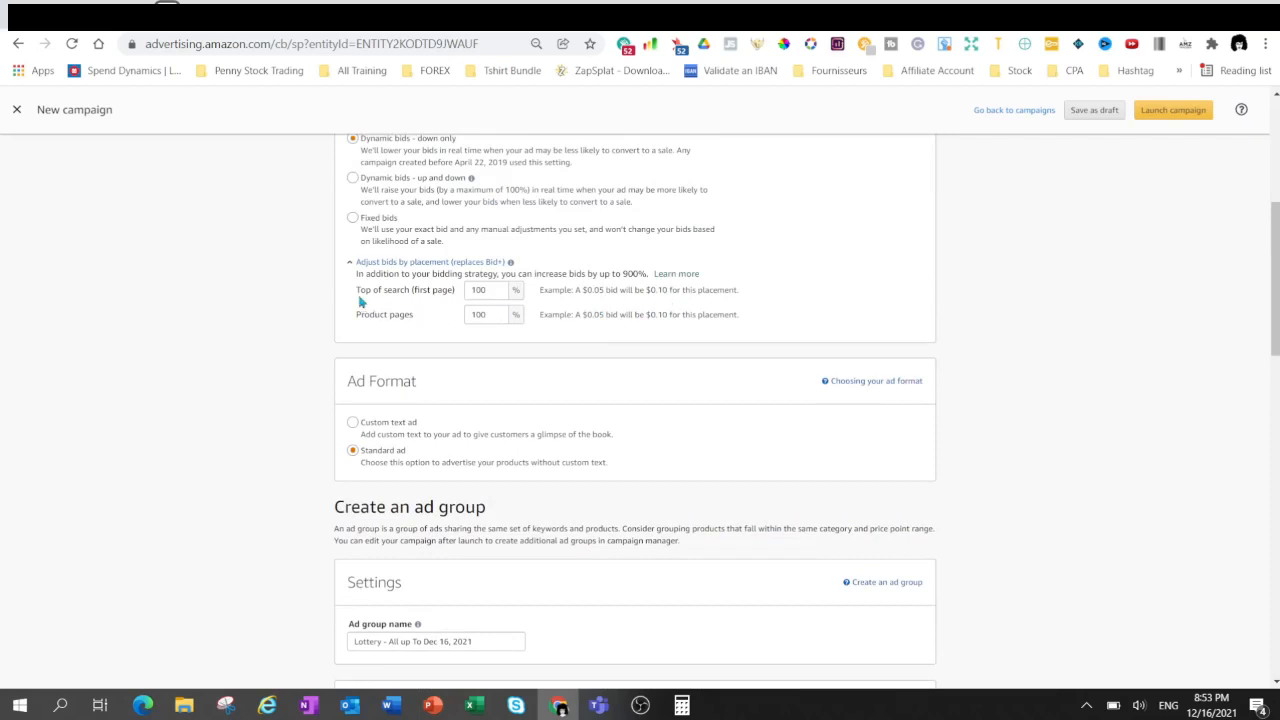
pyautogui.moveTo(356, 290); pyautogui.dragTo(453, 286)
pyautogui.moveTo(356, 317); pyautogui.dragTo(415, 315)
pyautogui.click(478, 289)
pyautogui.doubleClick(480, 289)
pyautogui.write('50')
pyautogui.press('Tab')
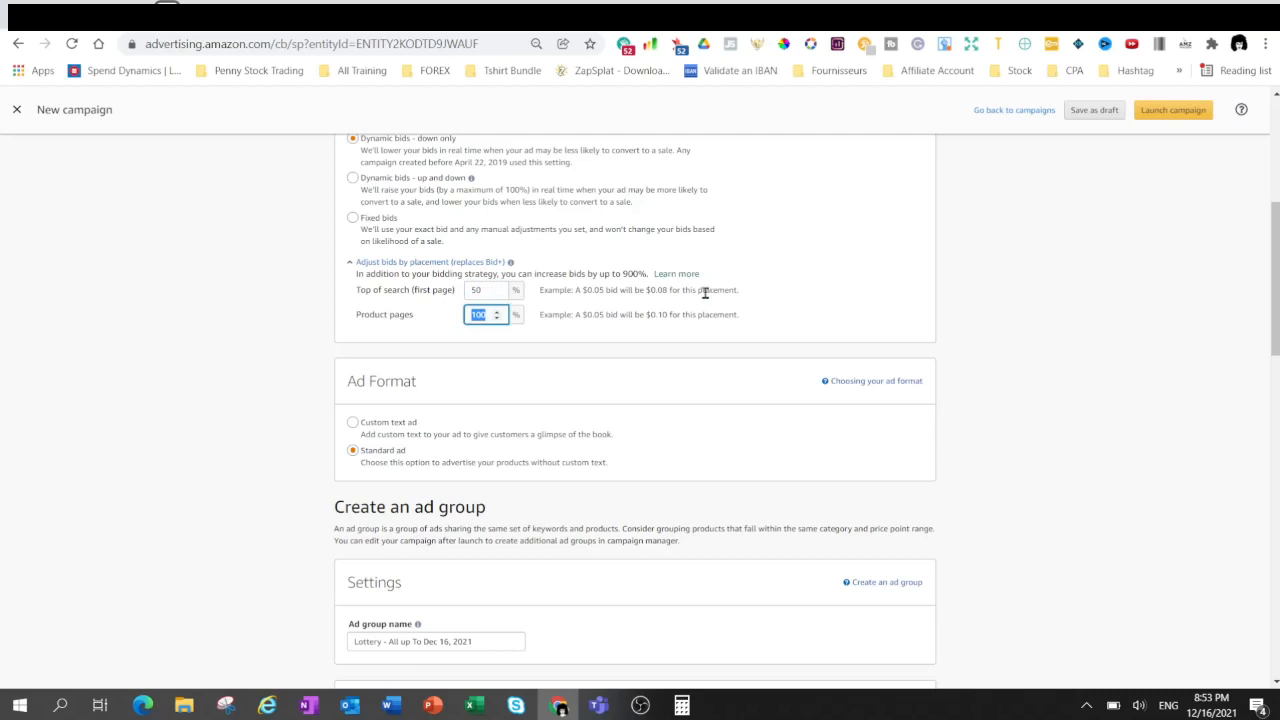
# Set the top-of-search (first page) placement bid adjustment back to 100%.
pyautogui.moveTo(490, 290); pyautogui.dragTo(463, 290)
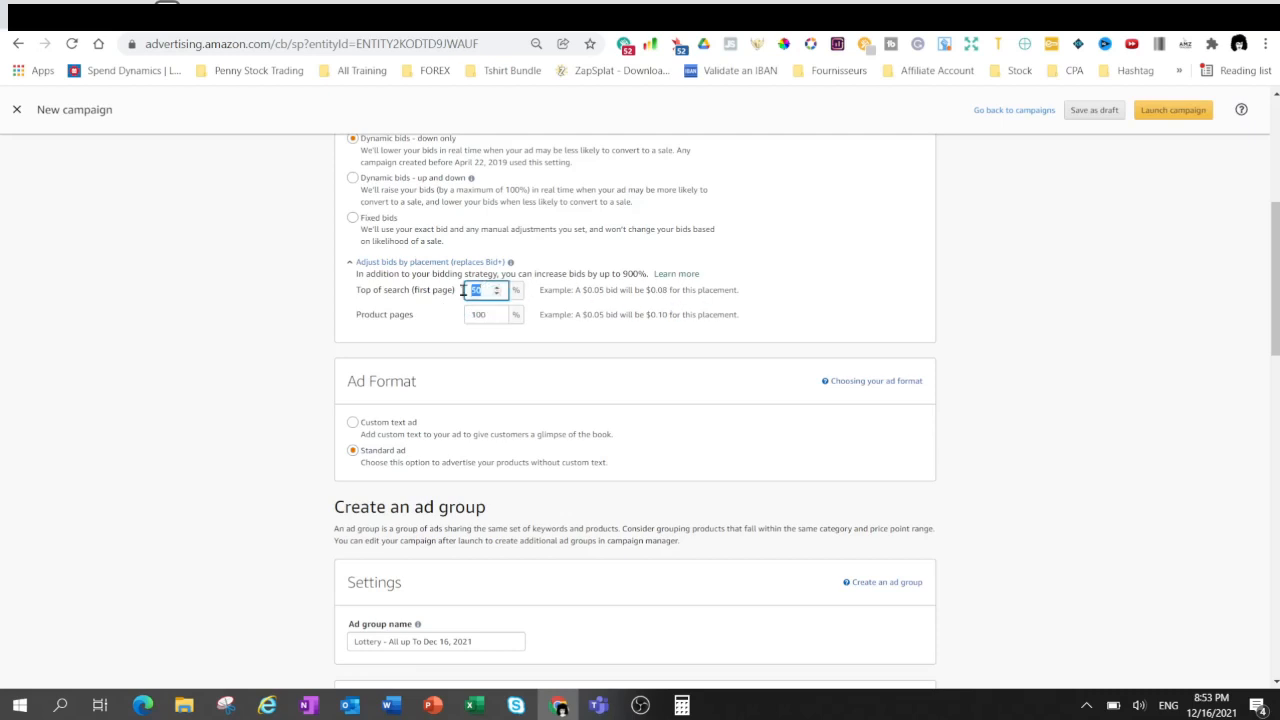
pyautogui.write('100')
pyautogui.press('Tab')
# Review the campaign form's default bid, negative keyword and negative product targeting sections, and the campaign settings.
pyautogui.scroll(-3, 250, 470)
pyautogui.scroll(-3, 240, 481)
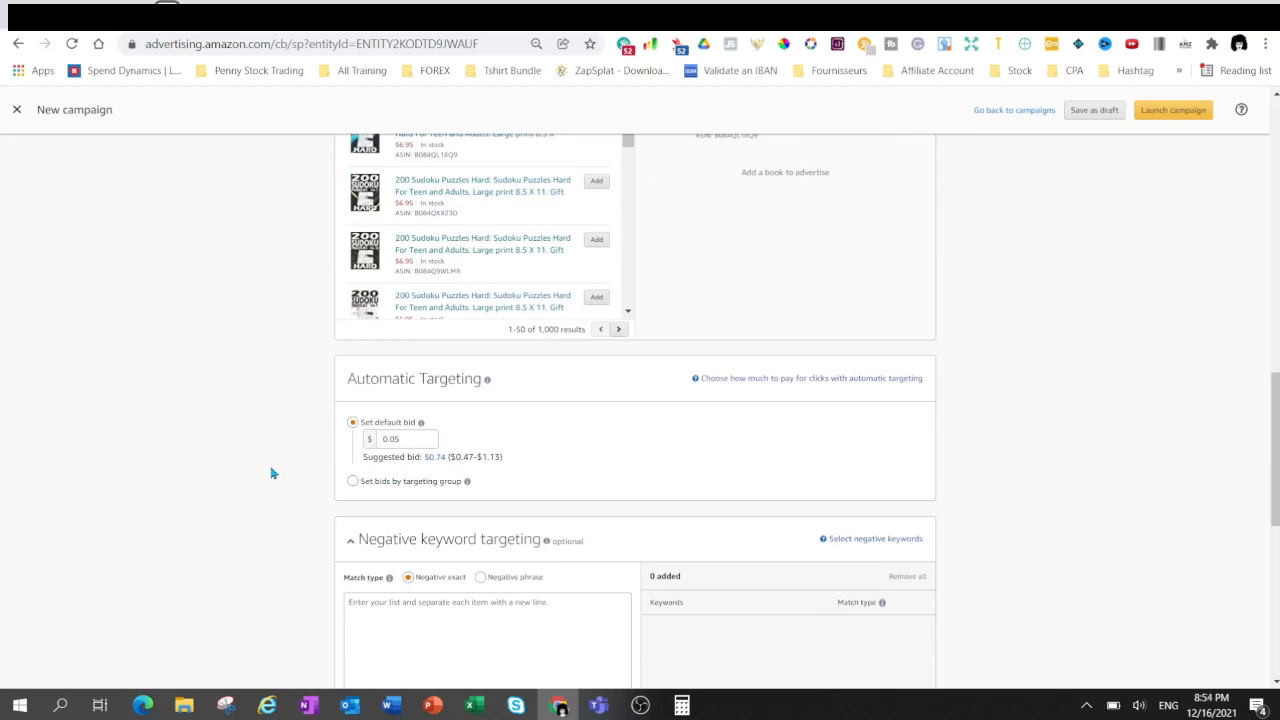
pyautogui.scroll(5, 270, 473)
pyautogui.scroll(-6, 270, 473)
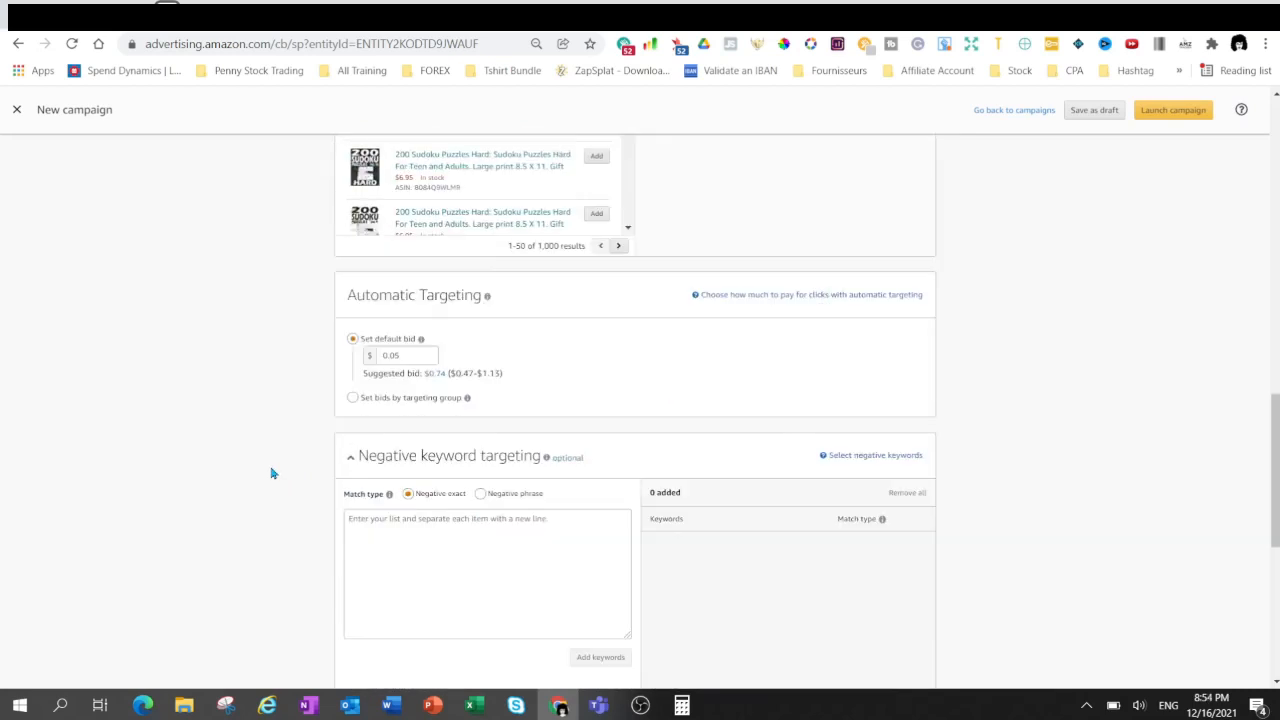
pyautogui.scroll(-3, 271, 473)
pyautogui.scroll(-2, 1006, 623)
pyautogui.scroll(1, 306, 524)
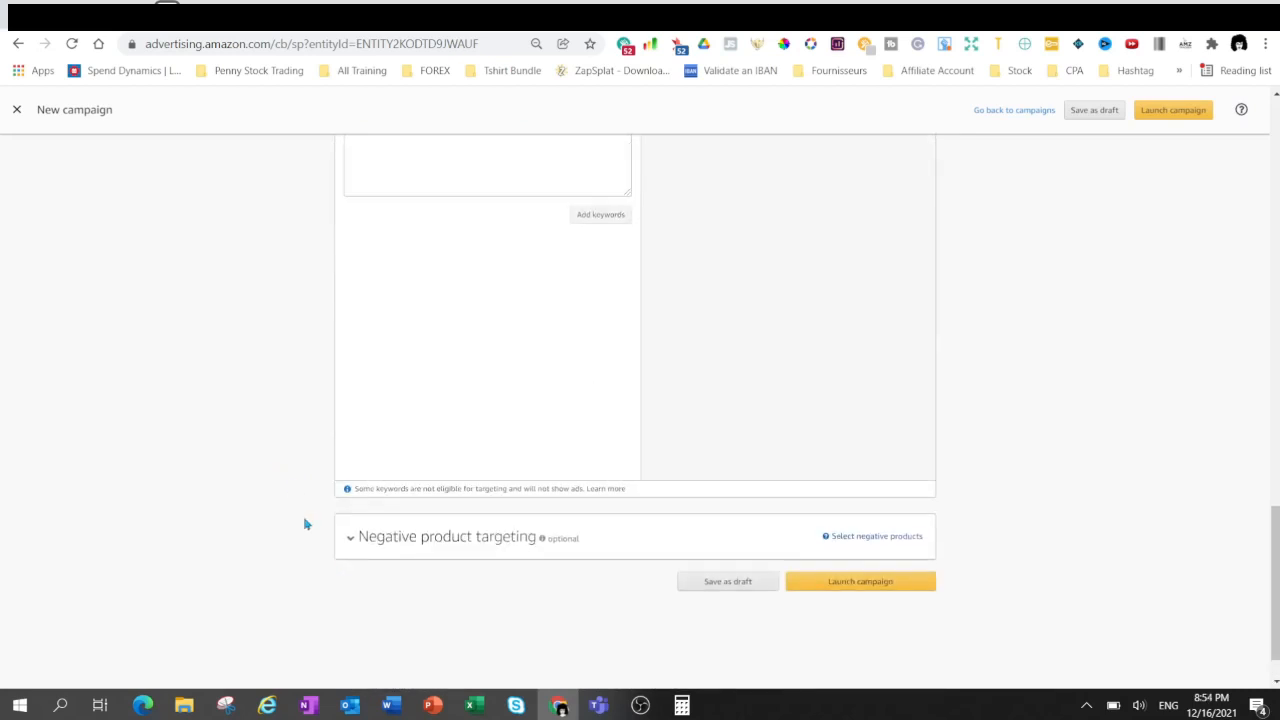
pyautogui.scroll(15, 300, 524)
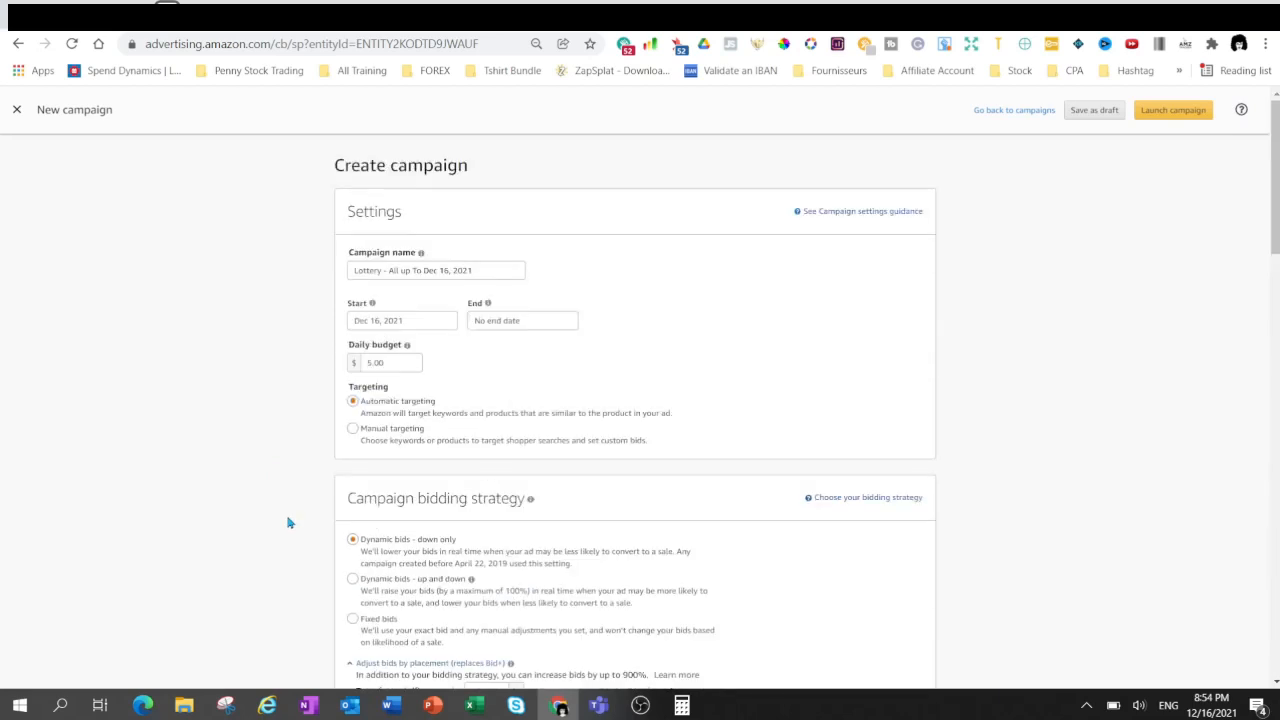
# Leave the new campaign form without launching it and return to the campaigns overview.
pyautogui.click(17, 110)
pyautogui.click(720, 140)
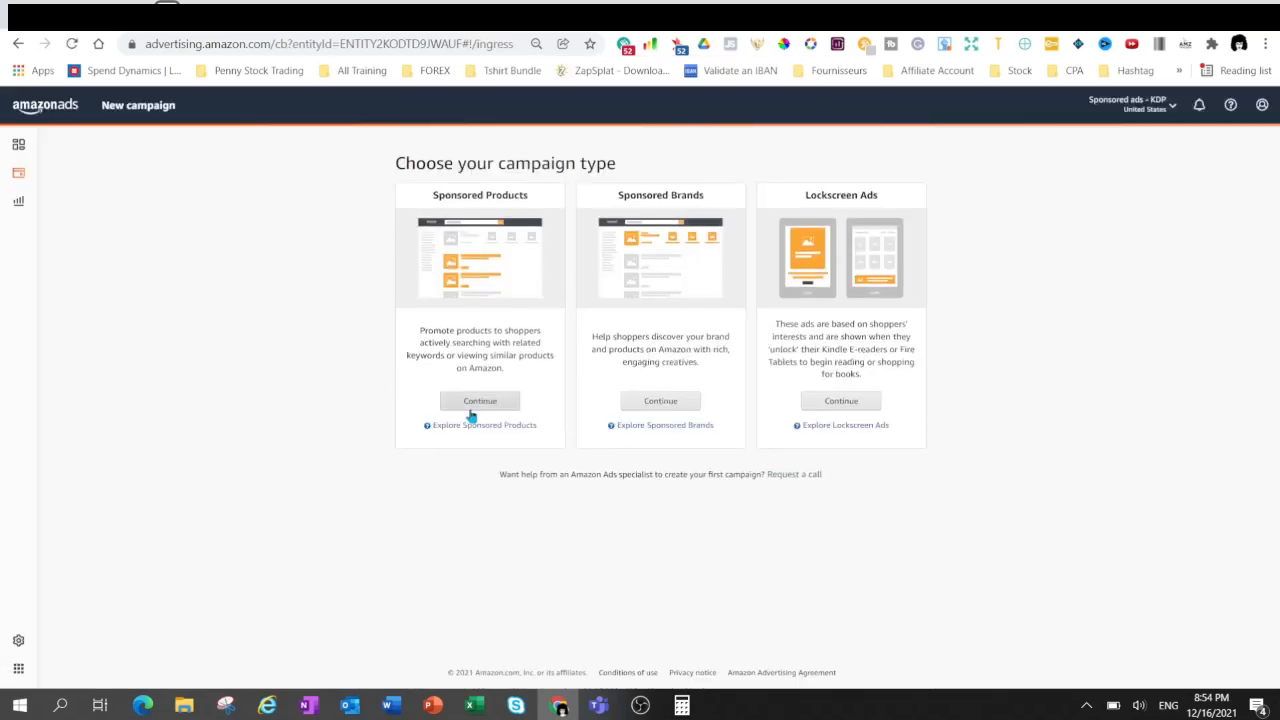
pyautogui.click(20, 174)
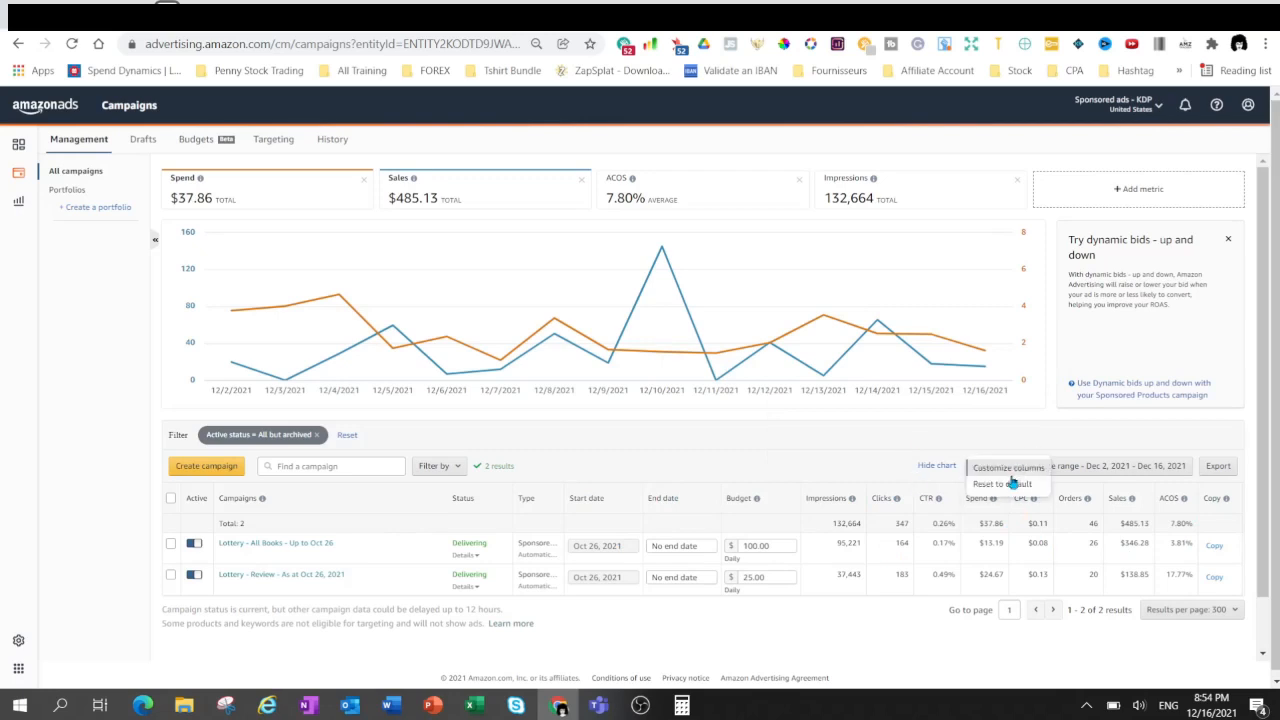
# Add the Cost type column to the campaigns table and look over its performance columns.
pyautogui.click(1012, 467)
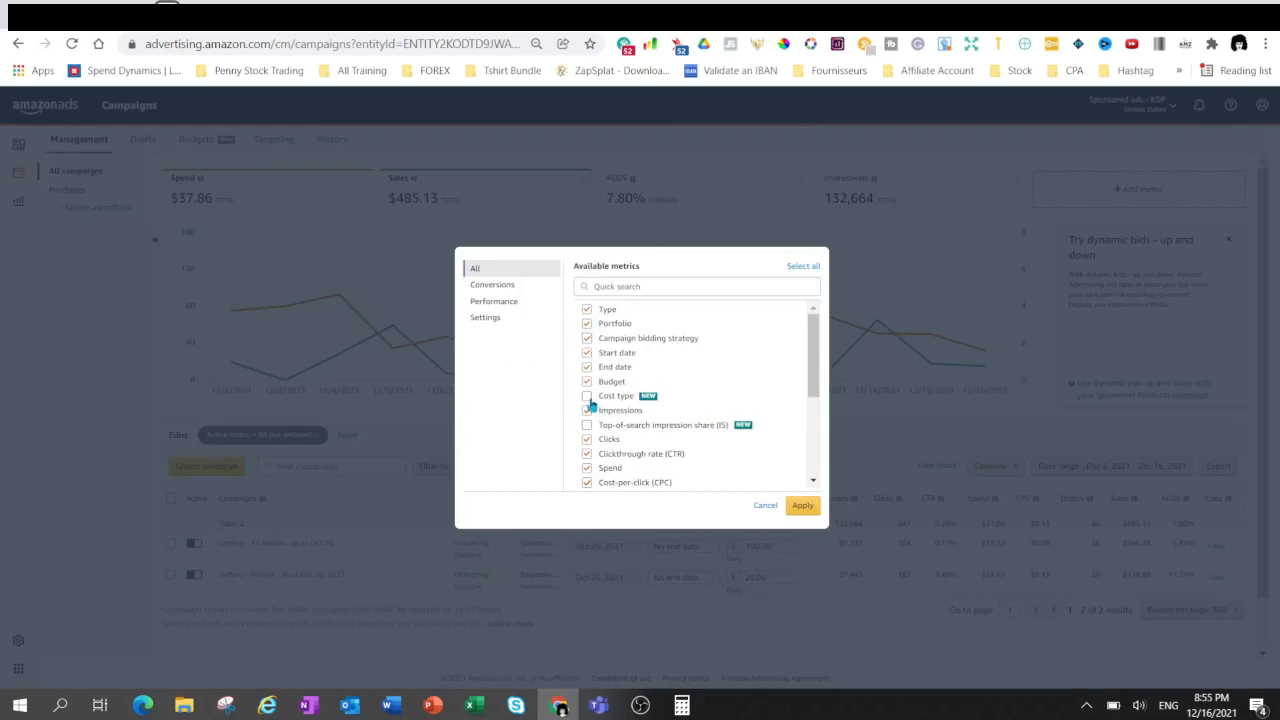
pyautogui.click(587, 396)
pyautogui.scroll(-1, 644, 425)
pyautogui.scroll(-3, 644, 425)
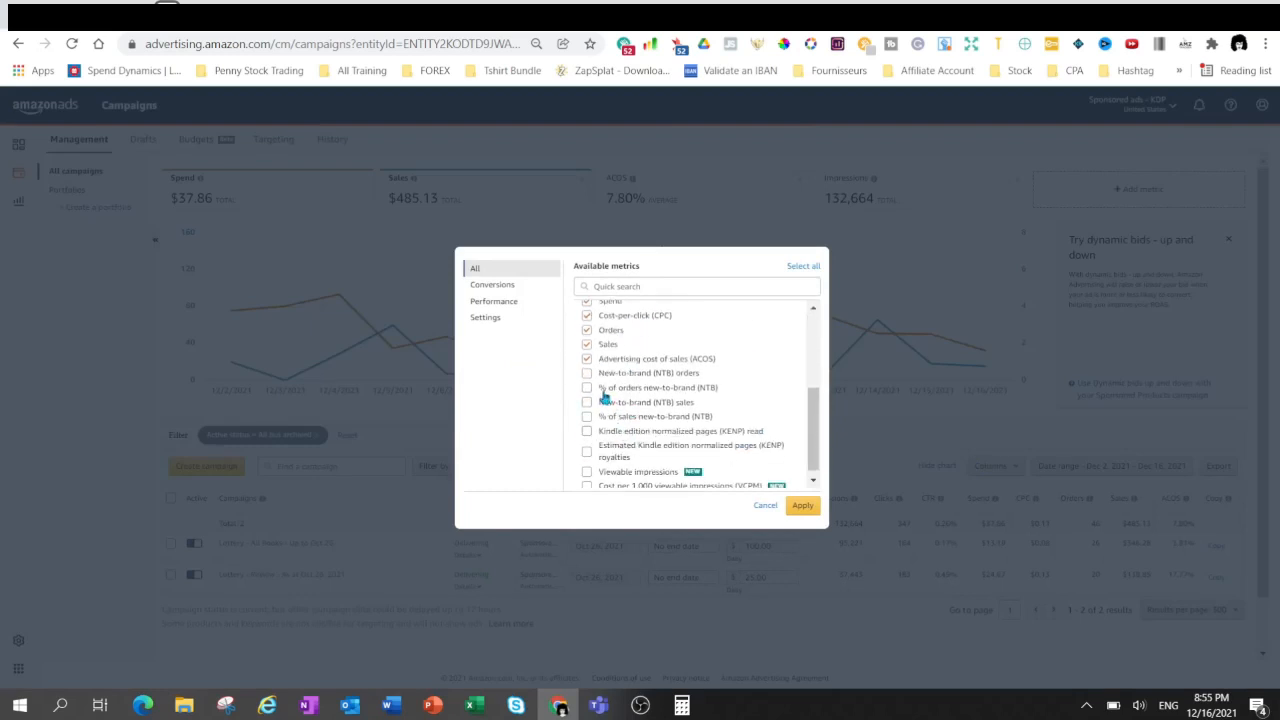
pyautogui.scroll(-1, 668, 425)
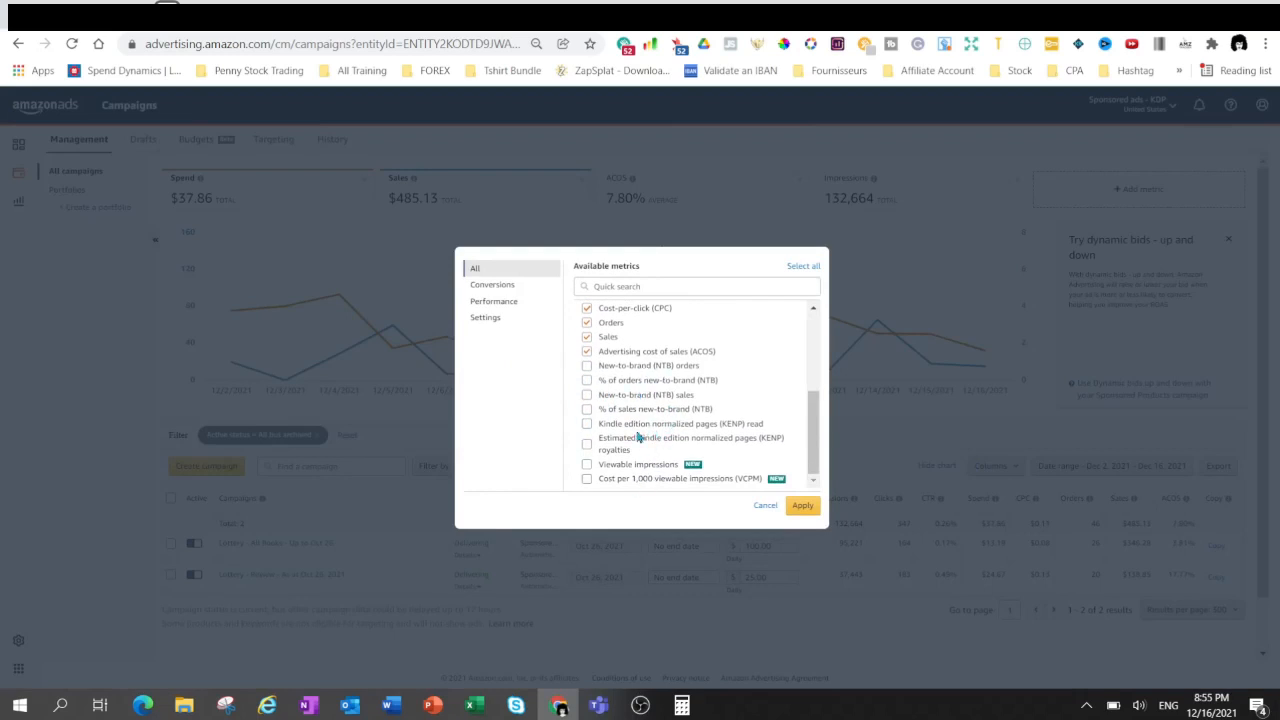
pyautogui.scroll(5, 645, 427)
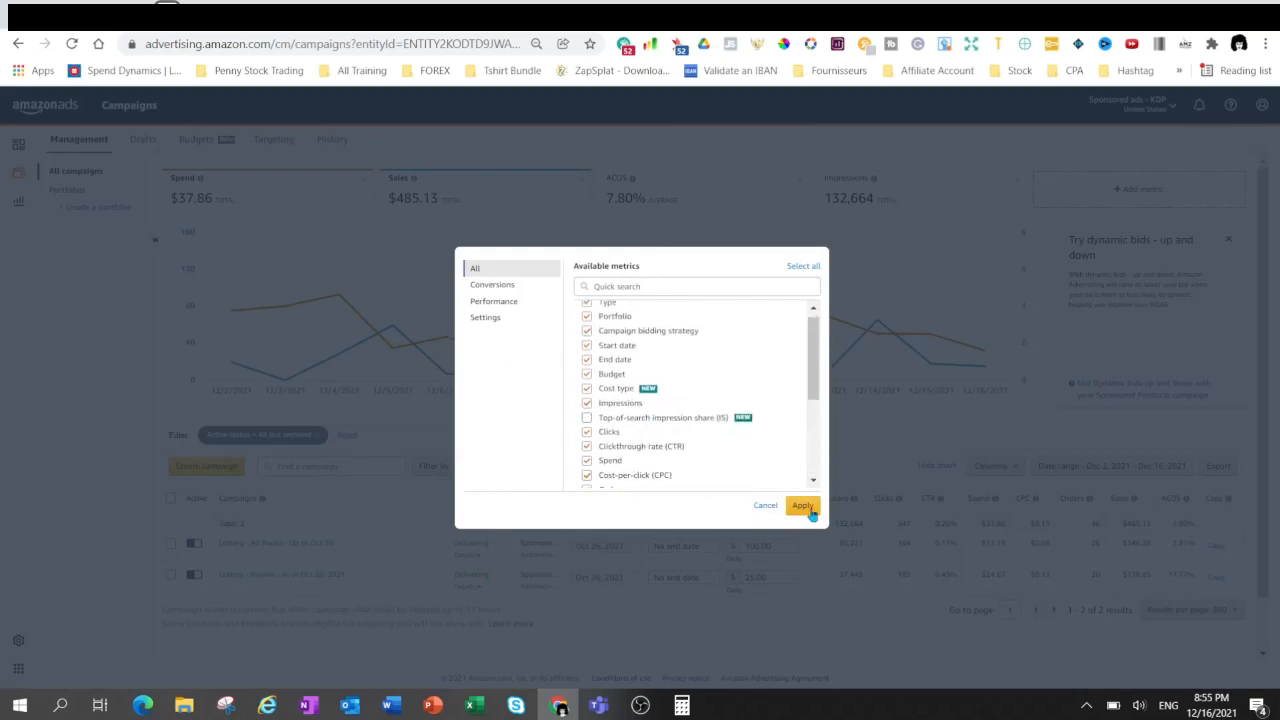
pyautogui.click(803, 506)
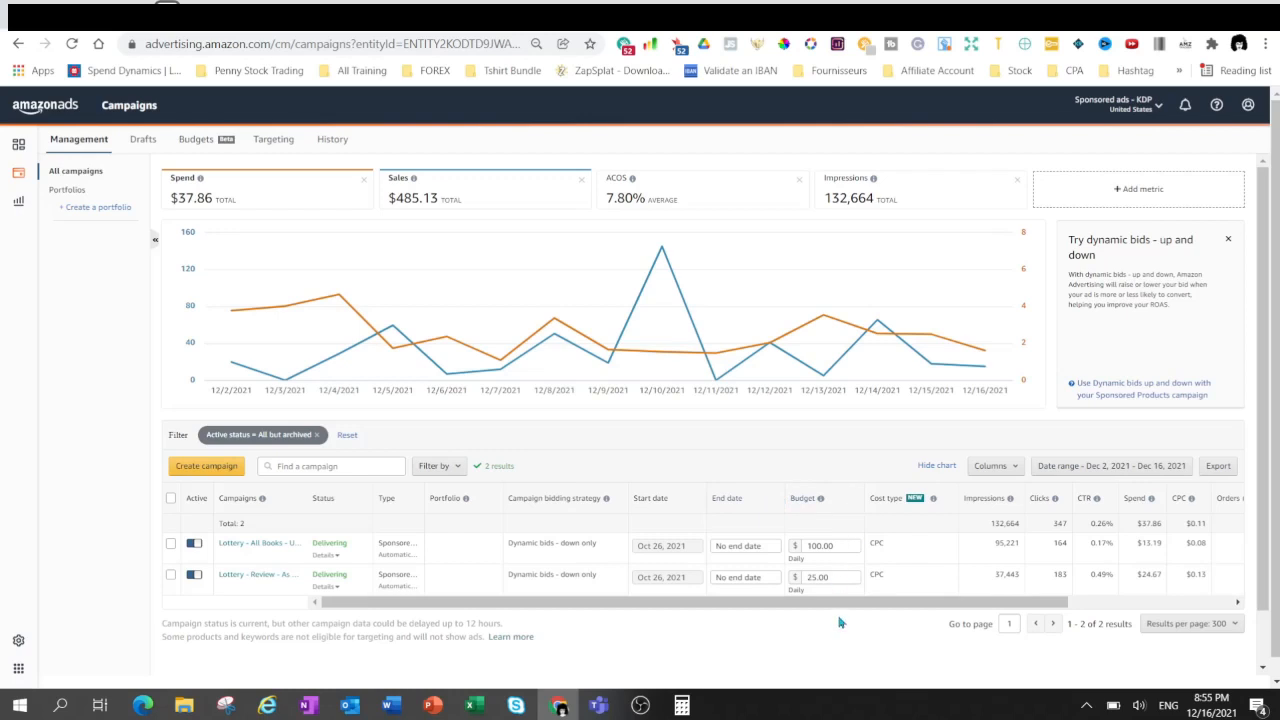
pyautogui.hscroll(3, 831, 605)
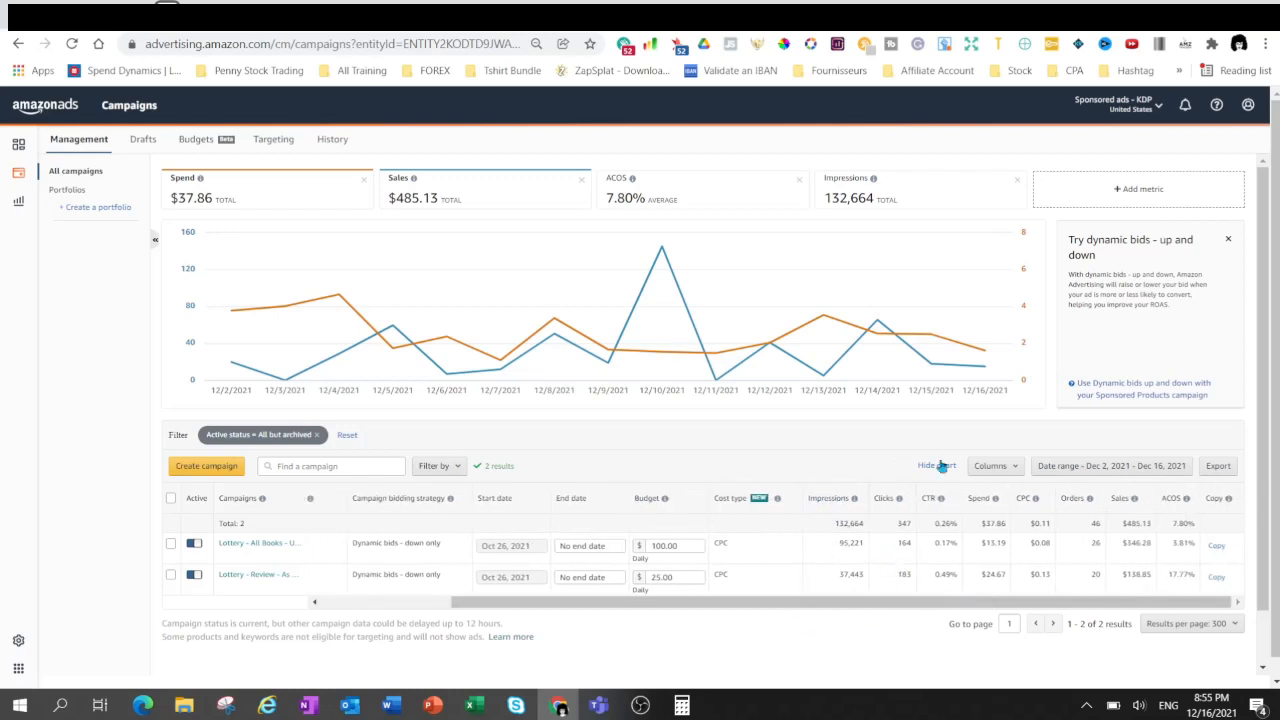
pyautogui.moveTo(940, 498)
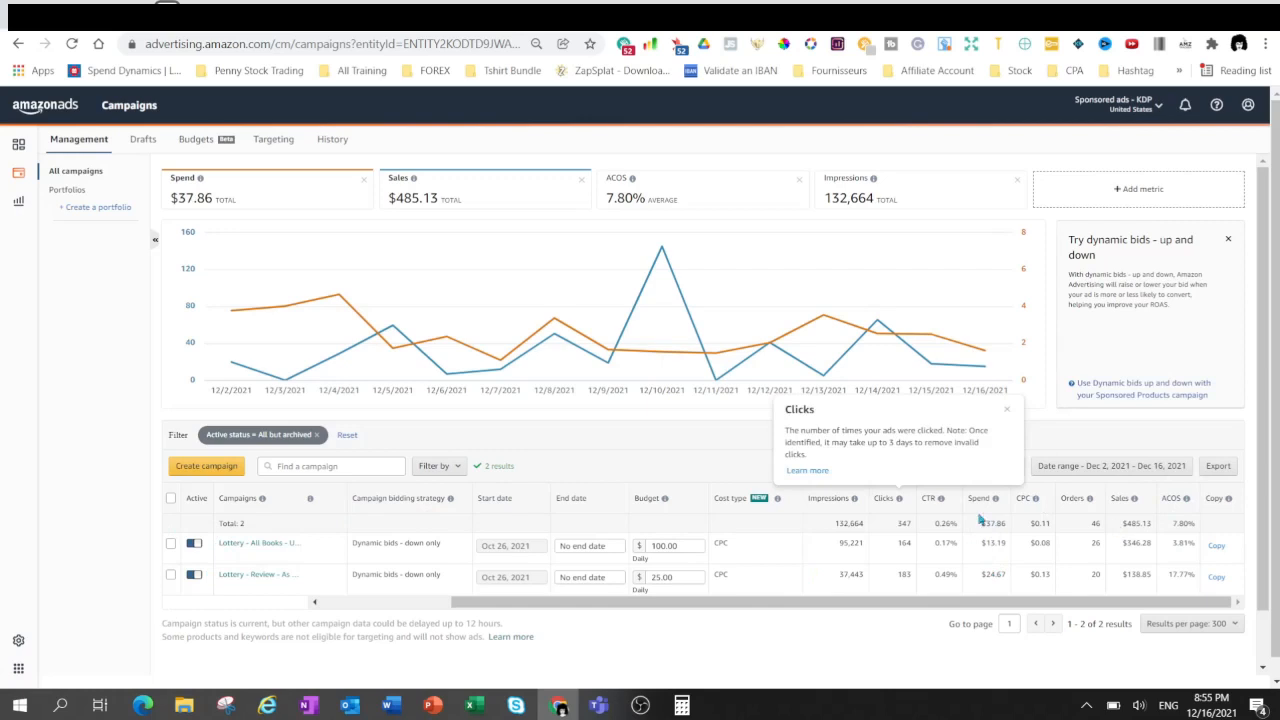
# Set the campaign report's date range to December 9–16, 2021.
pyautogui.click(1140, 470)
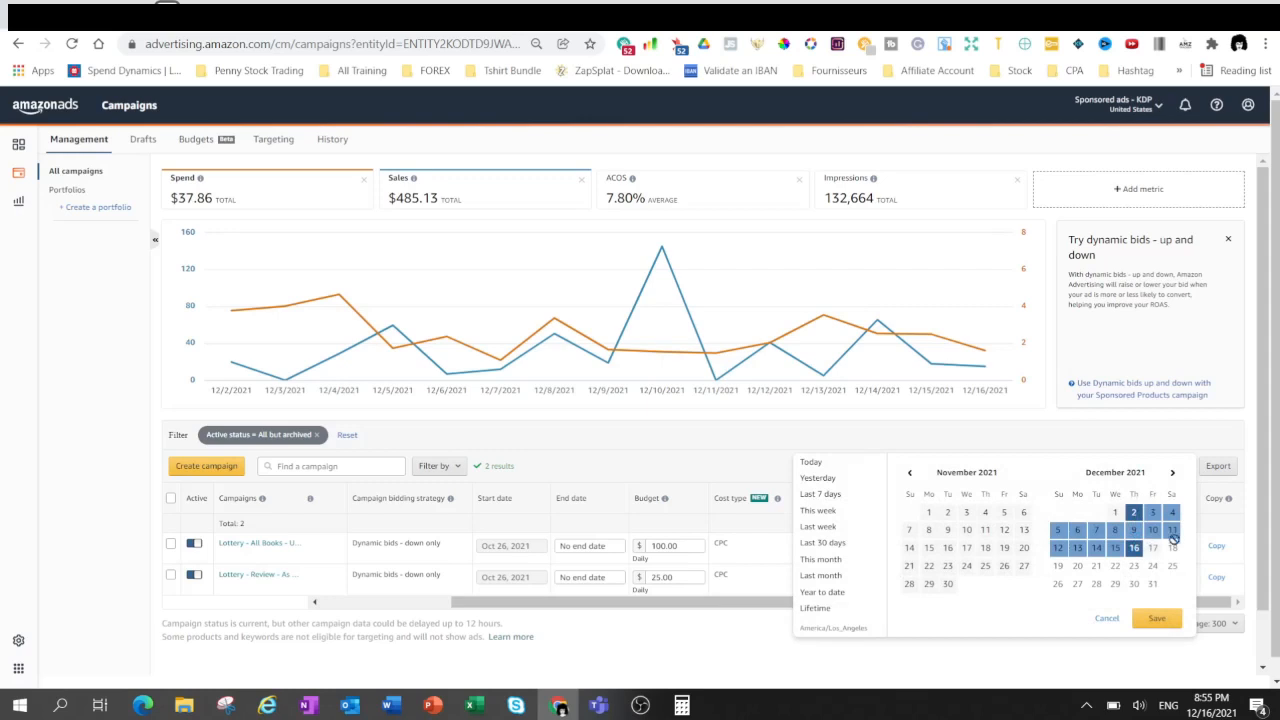
pyautogui.click(1135, 531)
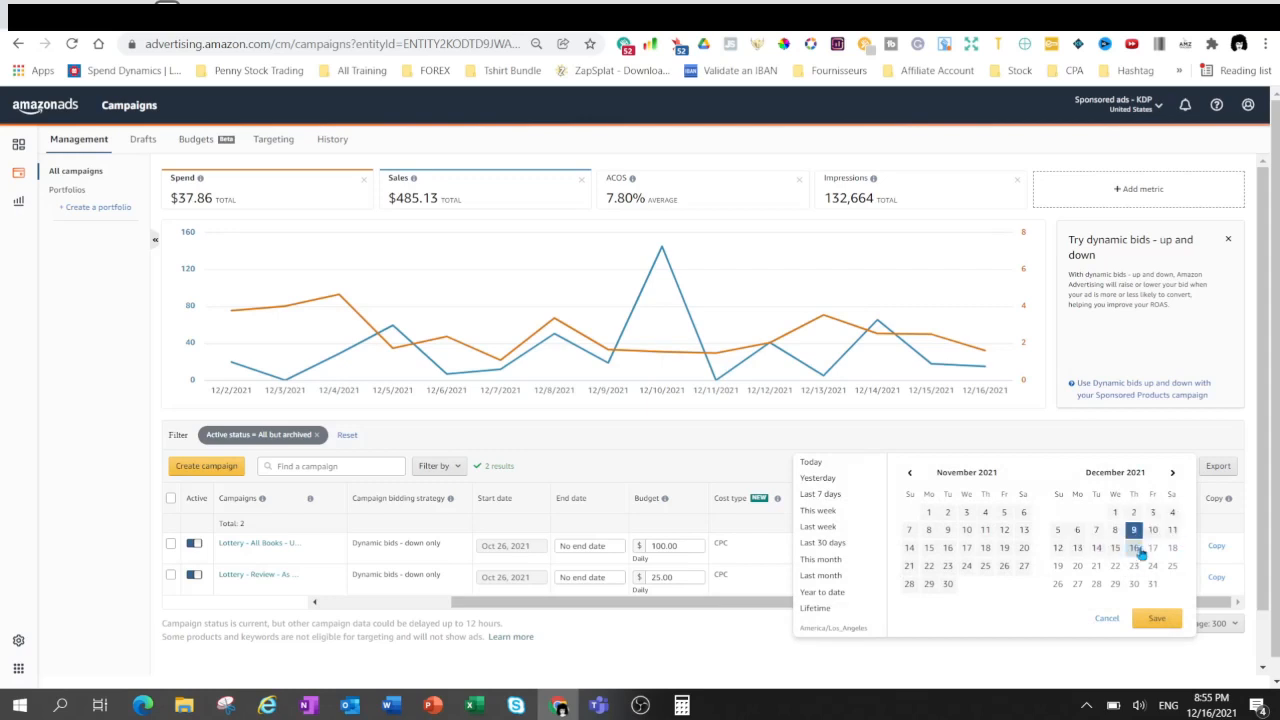
pyautogui.click(1134, 548)
pyautogui.click(1160, 617)
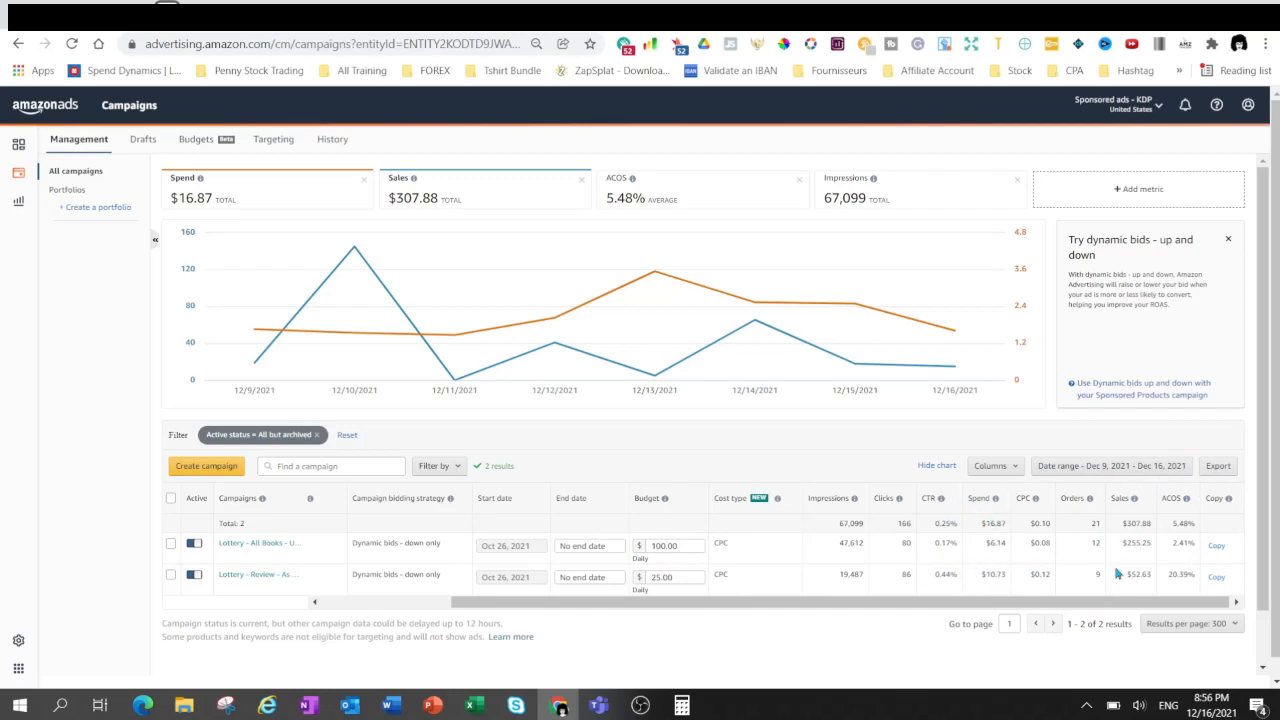
# Switch to Calculator and divide 1.48 by 5.99 to work out the book's breakeven ACOS.
pyautogui.click(682, 706)
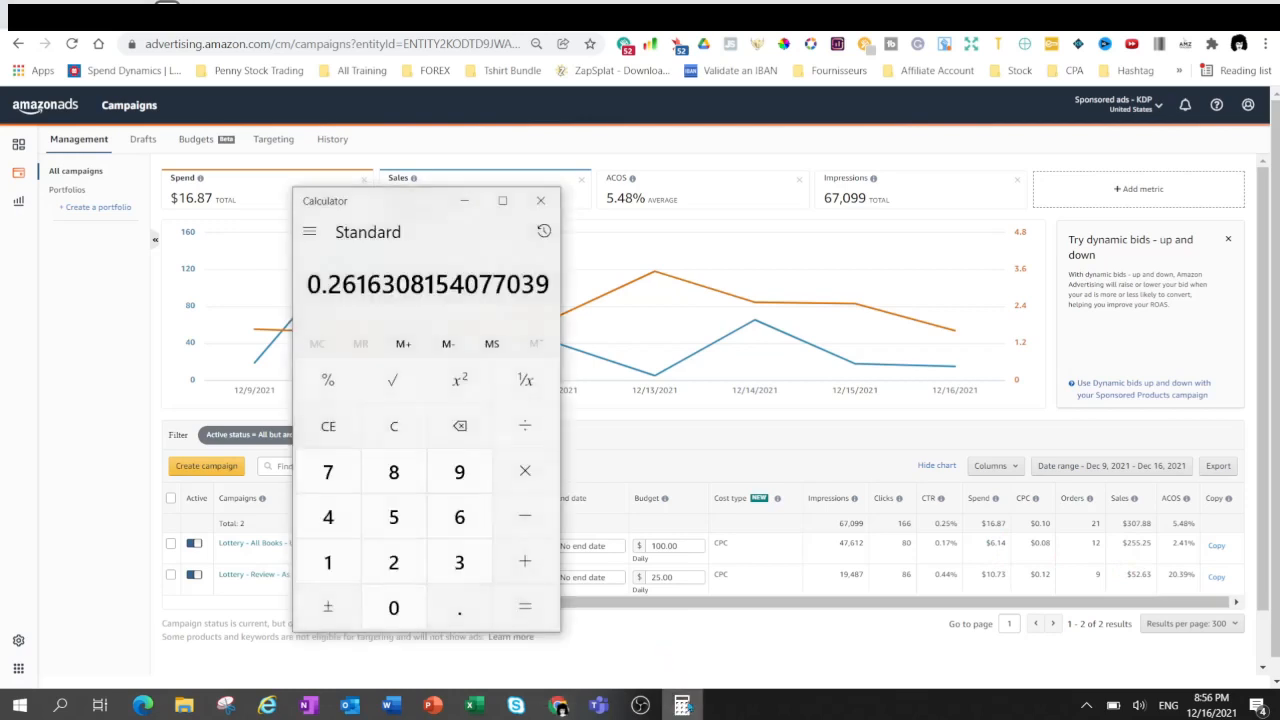
pyautogui.click(391, 426)
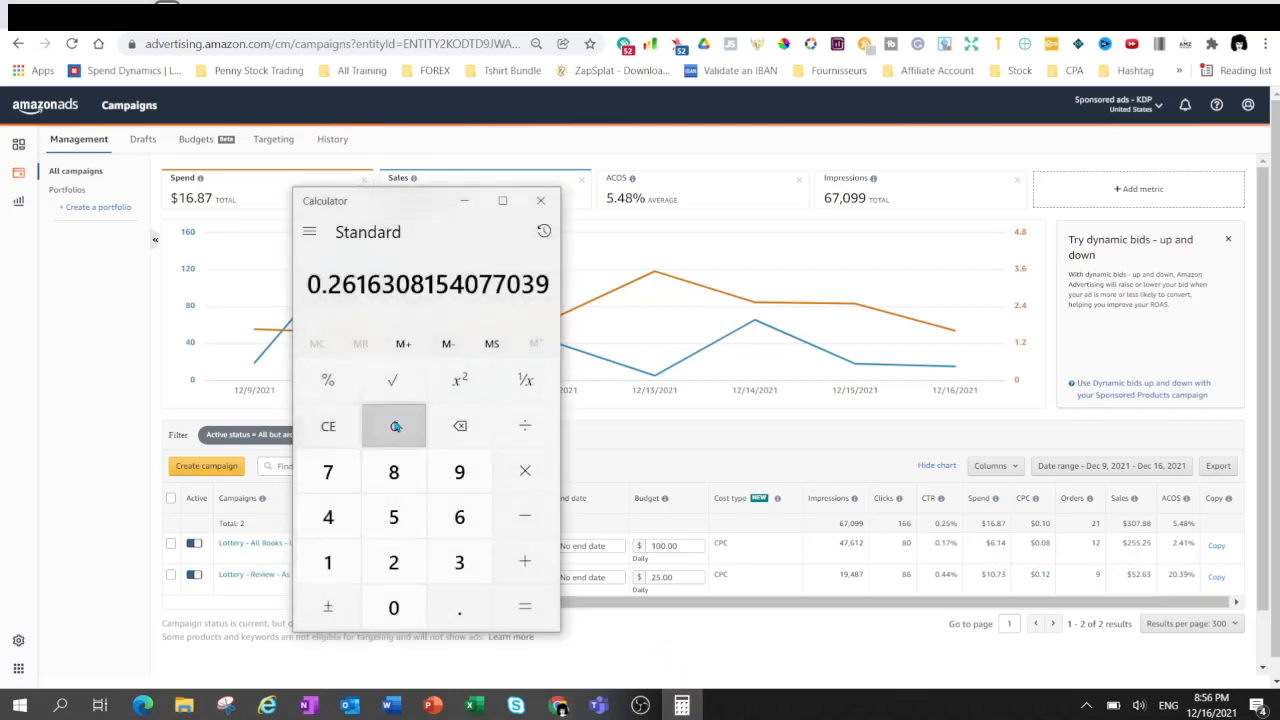
pyautogui.click(335, 566)
pyautogui.click(458, 606)
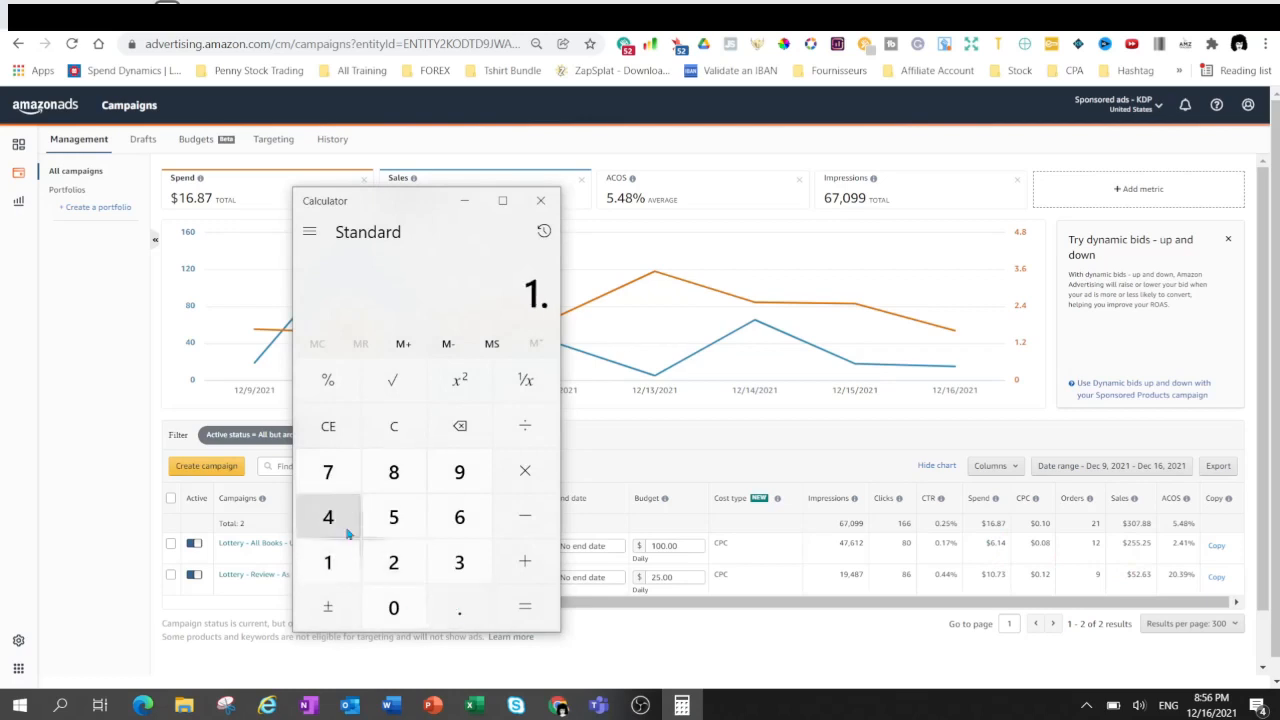
pyautogui.click(345, 530)
pyautogui.click(390, 470)
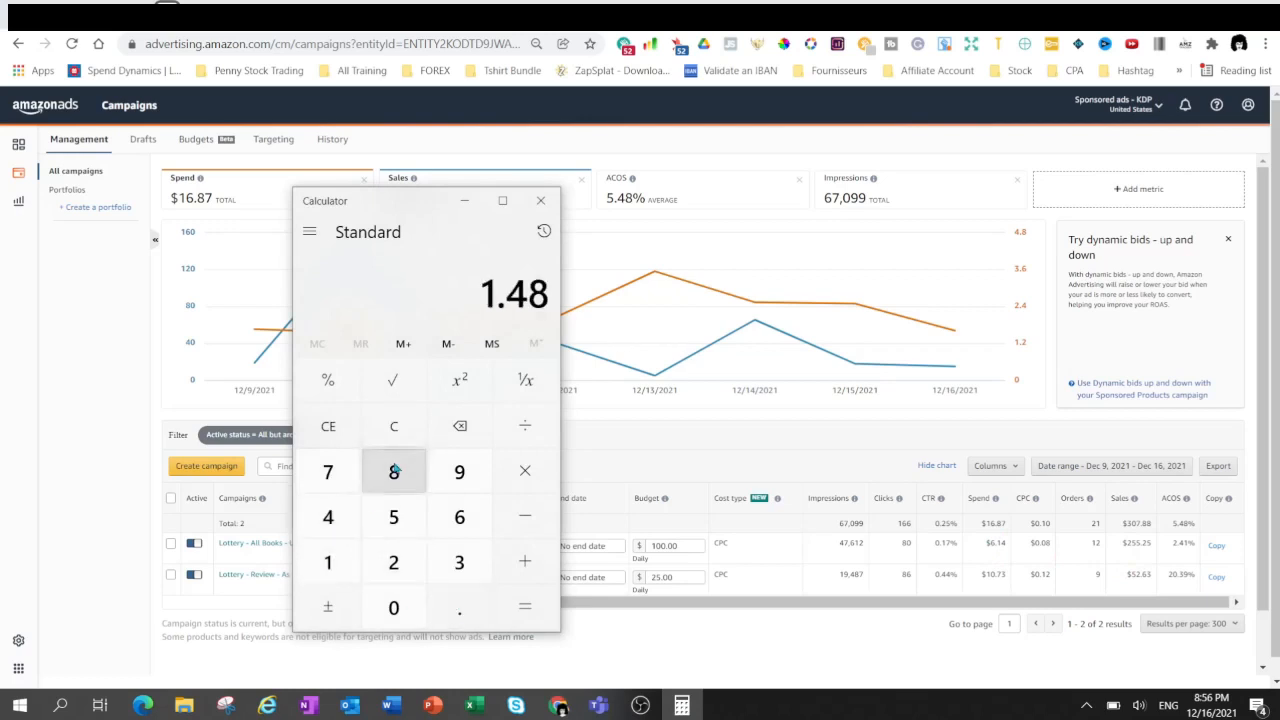
pyautogui.click(519, 440)
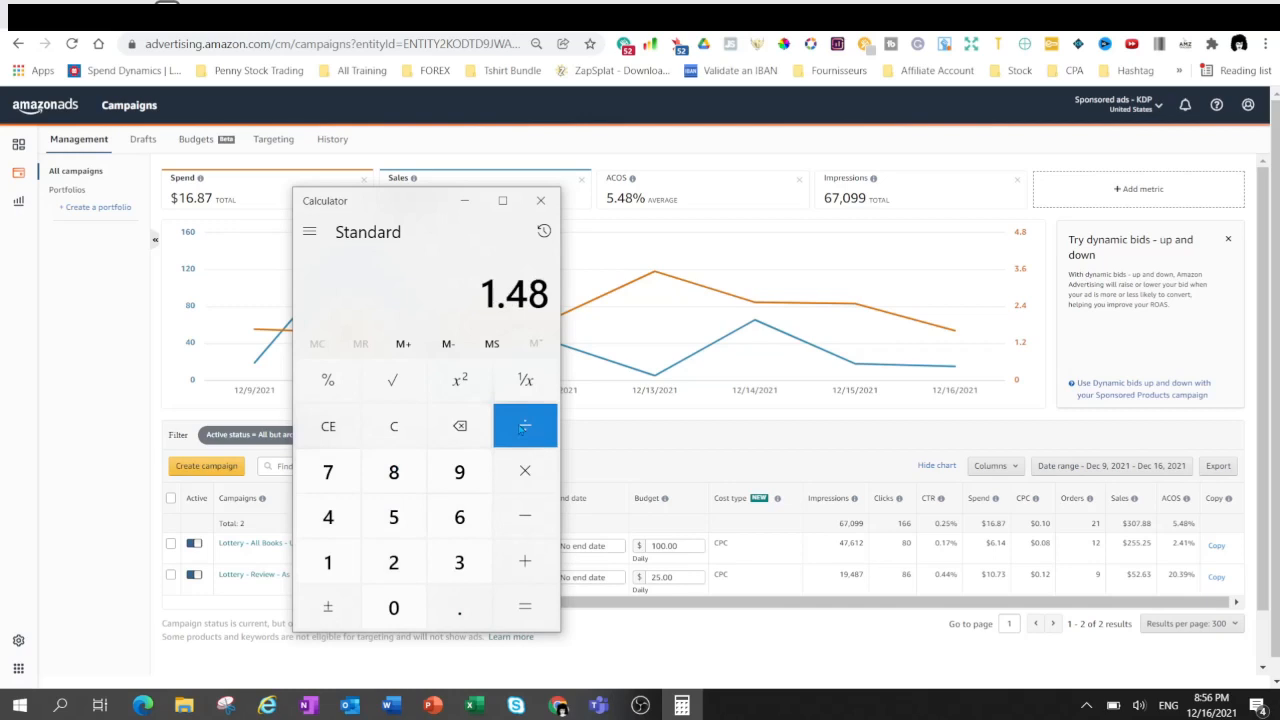
pyautogui.click(402, 517)
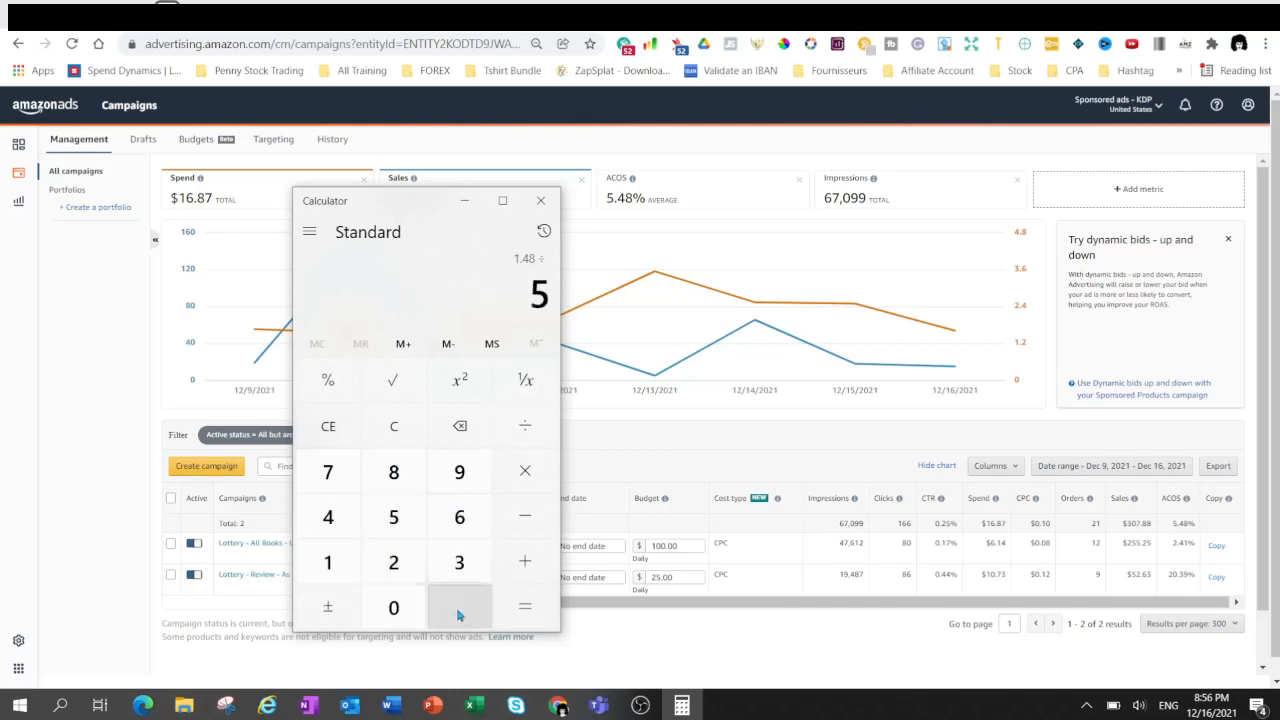
pyautogui.click(458, 615)
pyautogui.doubleClick(462, 470)
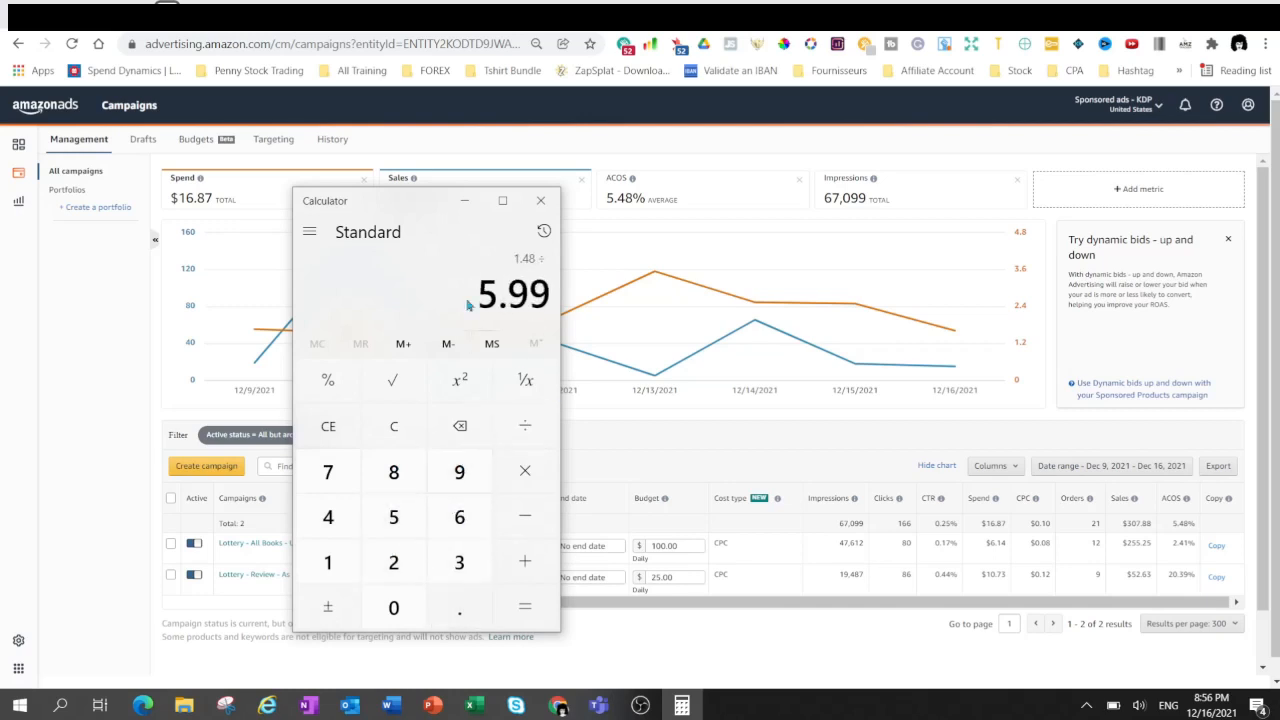
pyautogui.click(525, 607)
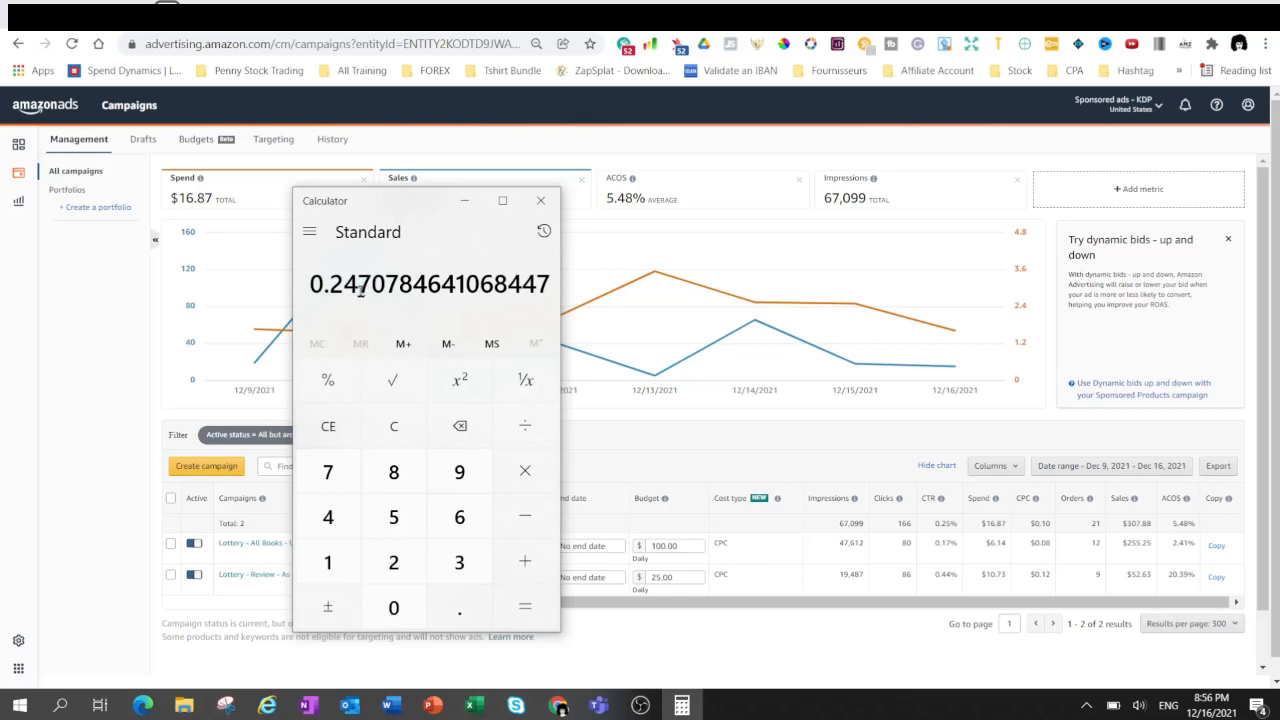
# Multiply the breakeven ACOS result by 100 in Calculator to express it as a percentage.
pyautogui.moveTo(361, 286); pyautogui.dragTo(385, 286)
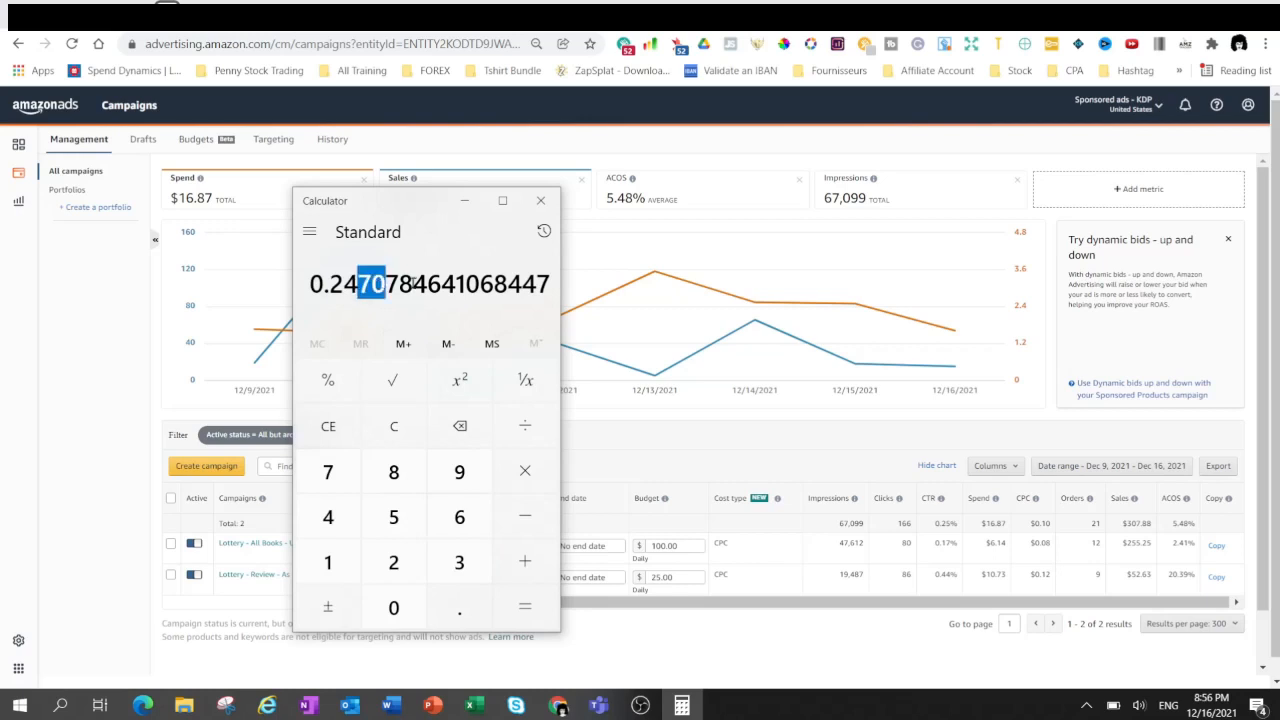
pyautogui.click(525, 470)
pyautogui.click(328, 561)
pyautogui.click(388, 607)
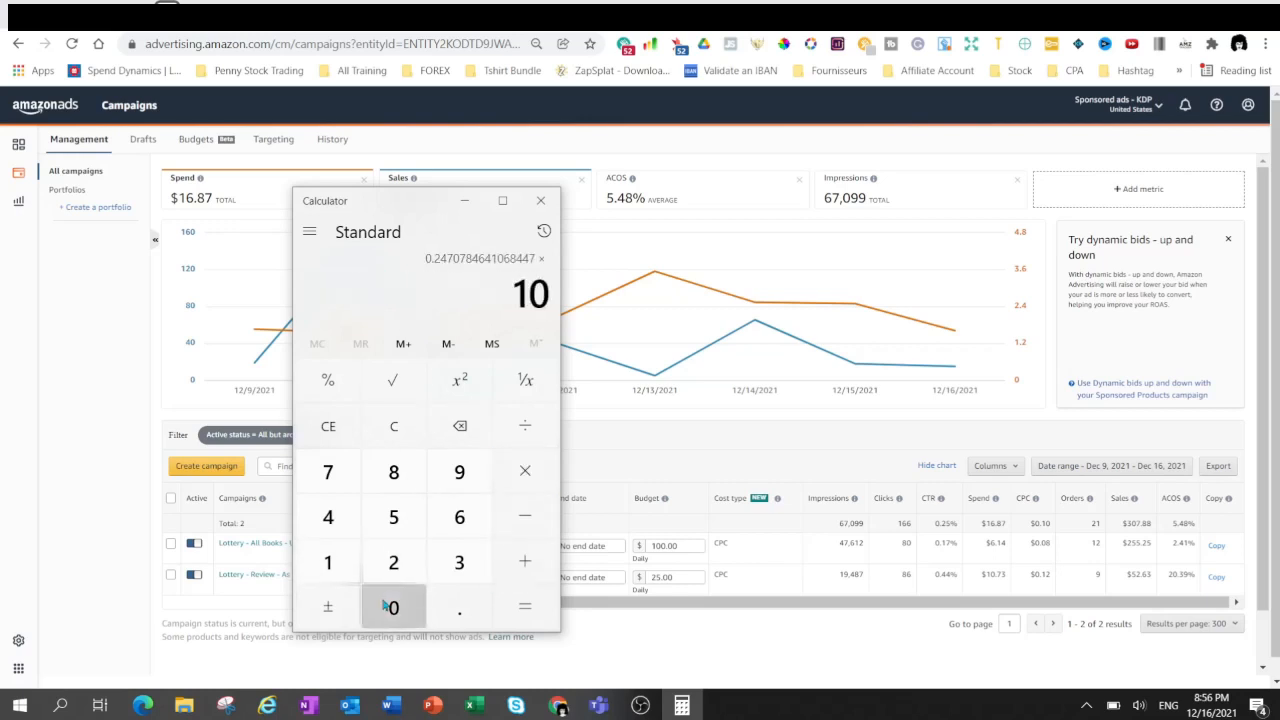
pyautogui.click(388, 607)
pyautogui.click(525, 606)
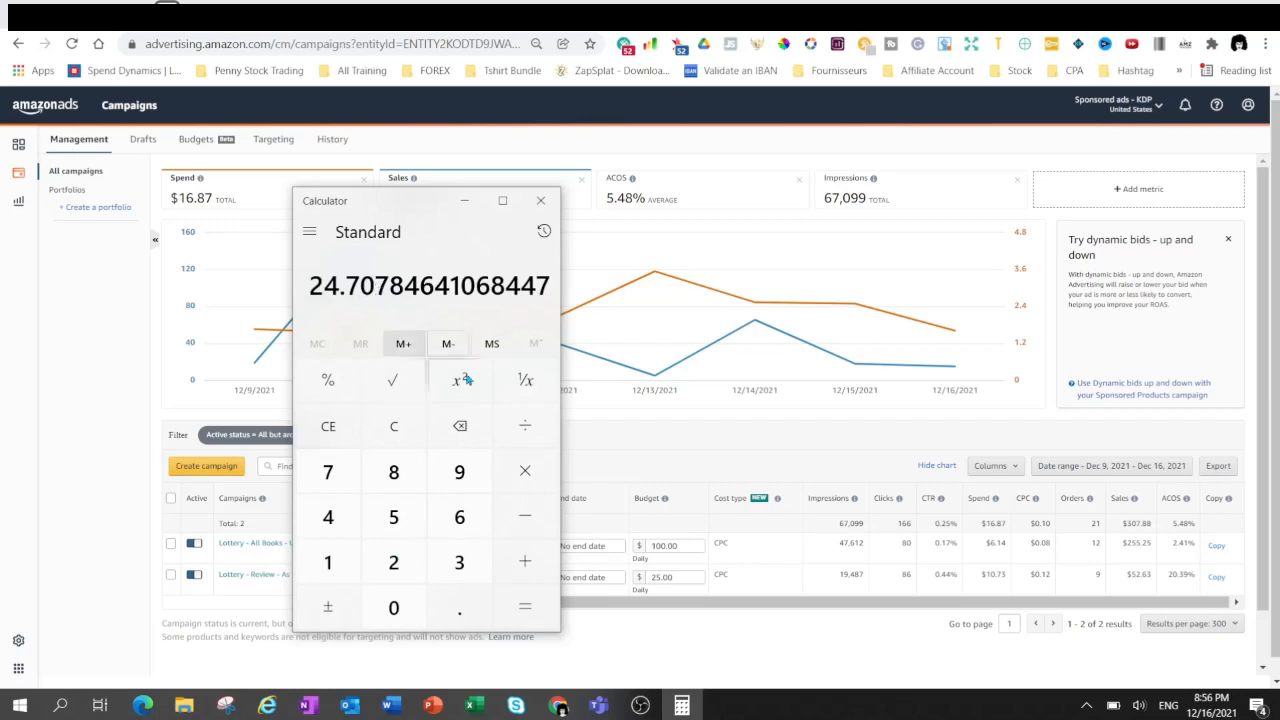
# Compare the ACOS of both campaigns in the campaigns table with the breakeven percentage in Calculator.
pyautogui.click(719, 436)
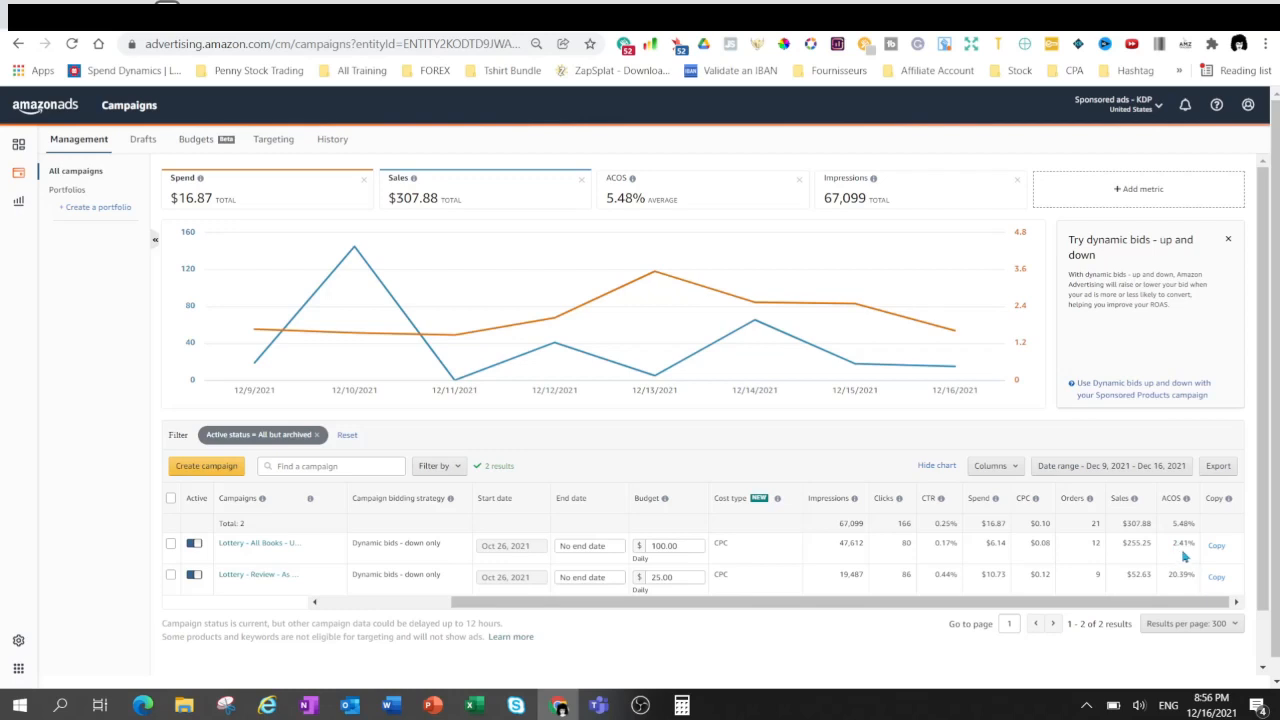
pyautogui.click(681, 705)
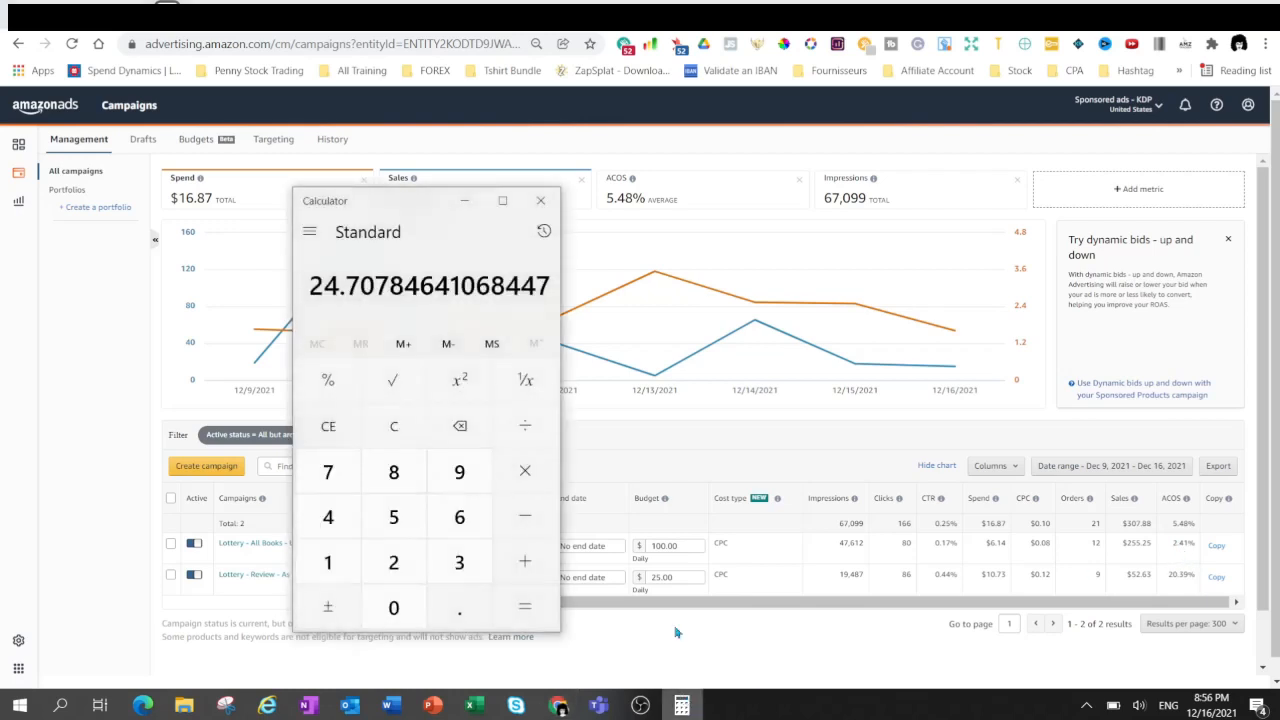
pyautogui.click(464, 201)
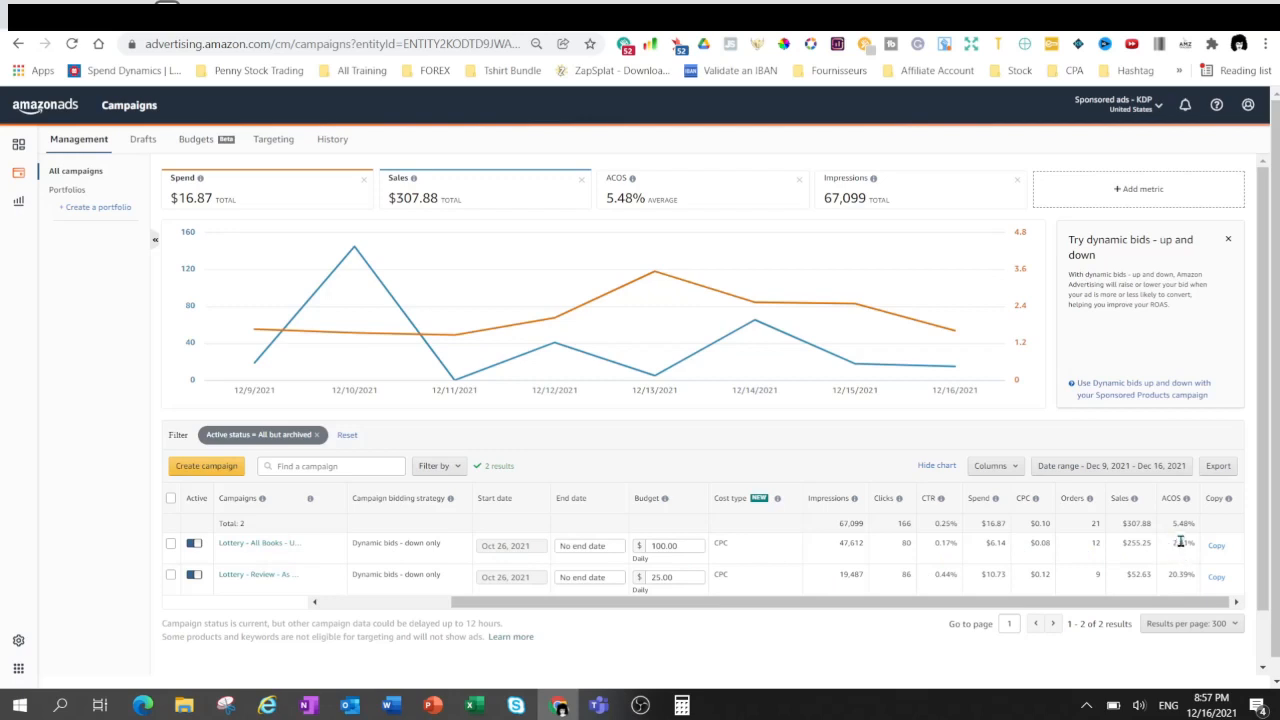
pyautogui.click(681, 705)
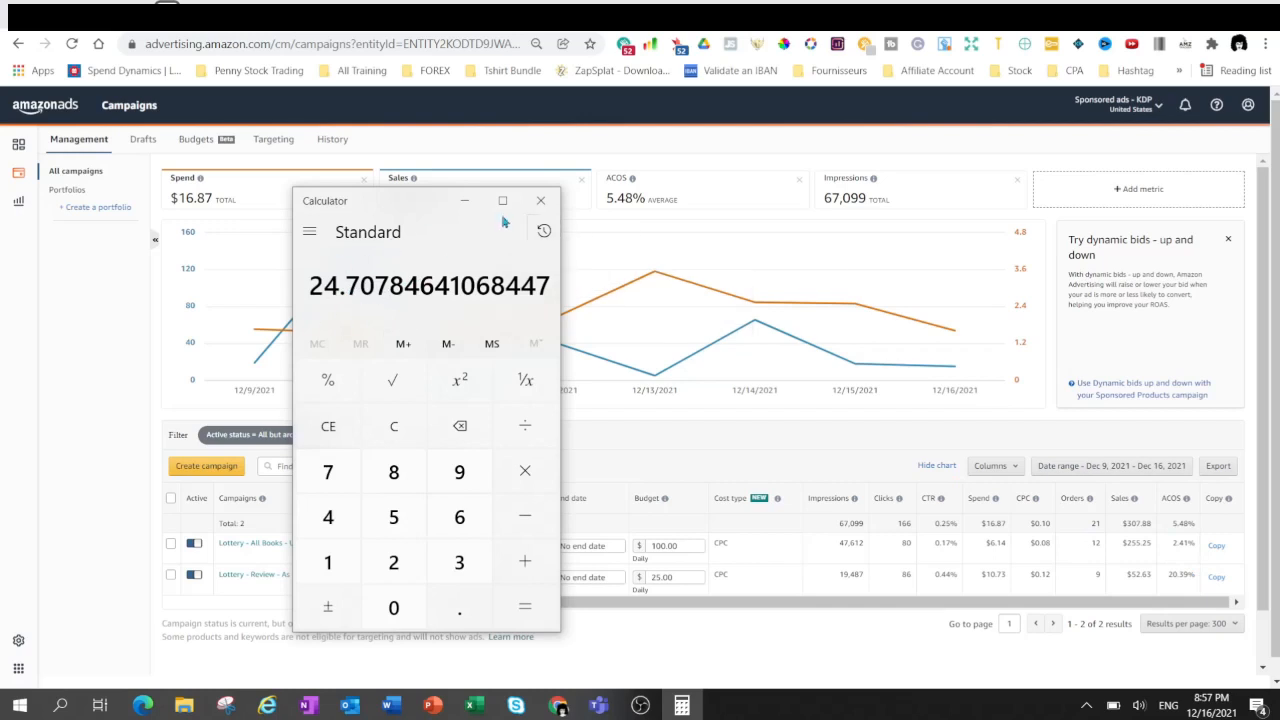
pyautogui.click(464, 200)
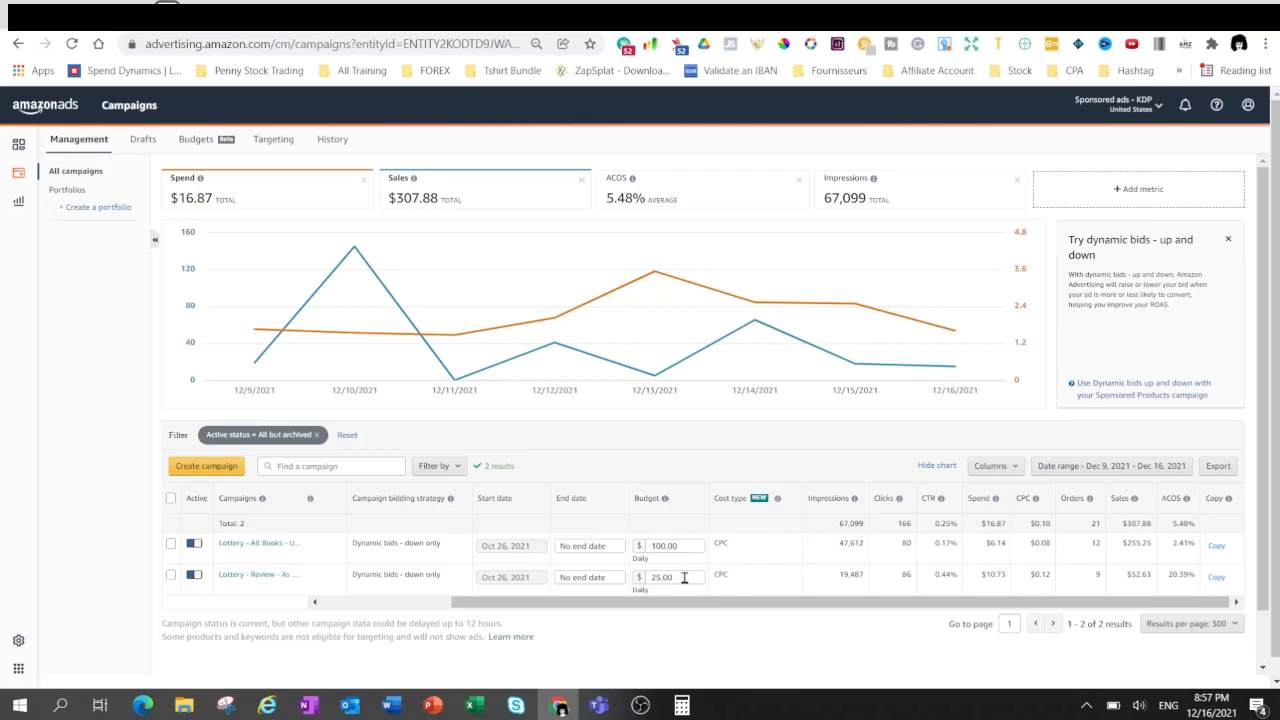
# Switch to the PowerPoint presentation and go through the breakeven ACOS and ad profitability slides.
pyautogui.click(432, 705)
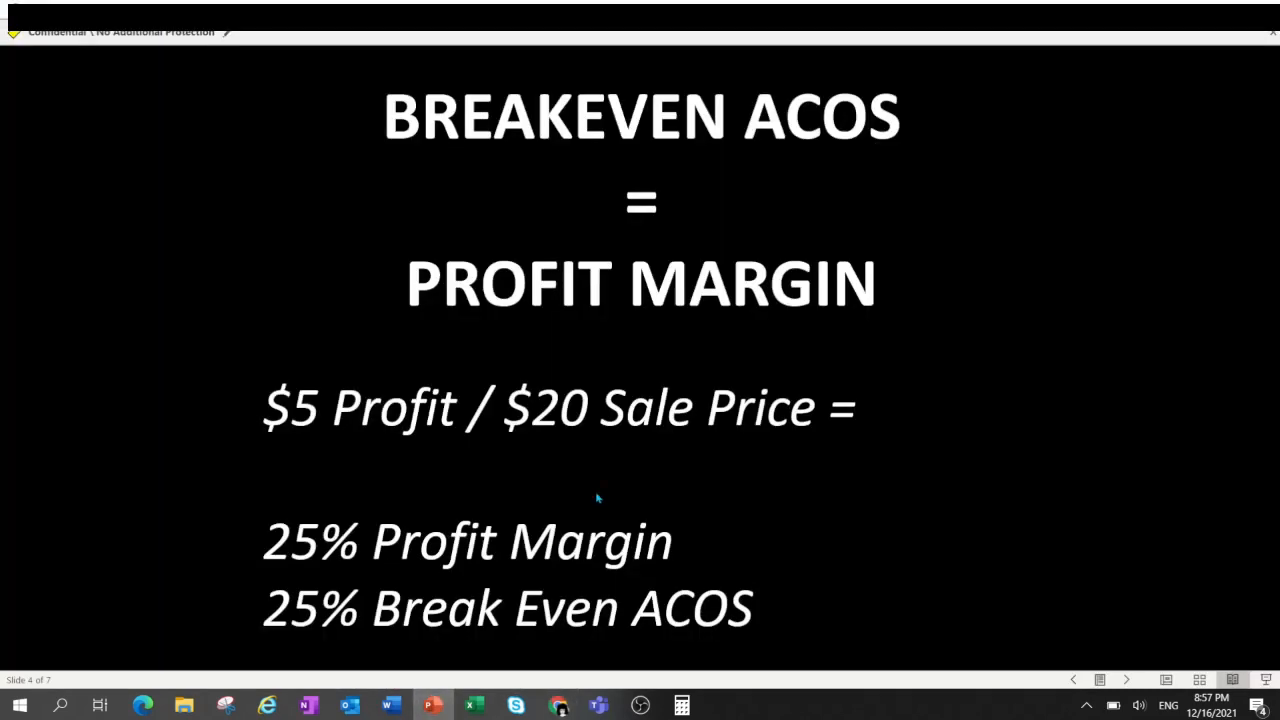
pyautogui.click(676, 489)
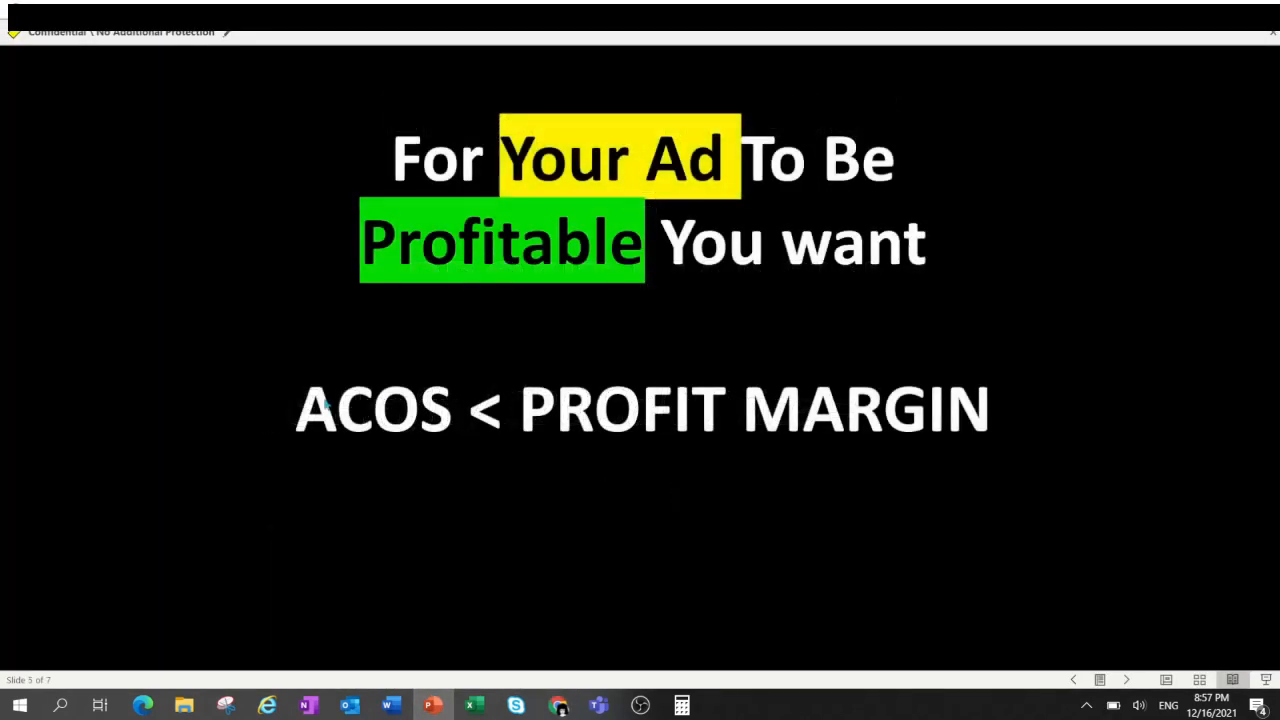
pyautogui.click(662, 497)
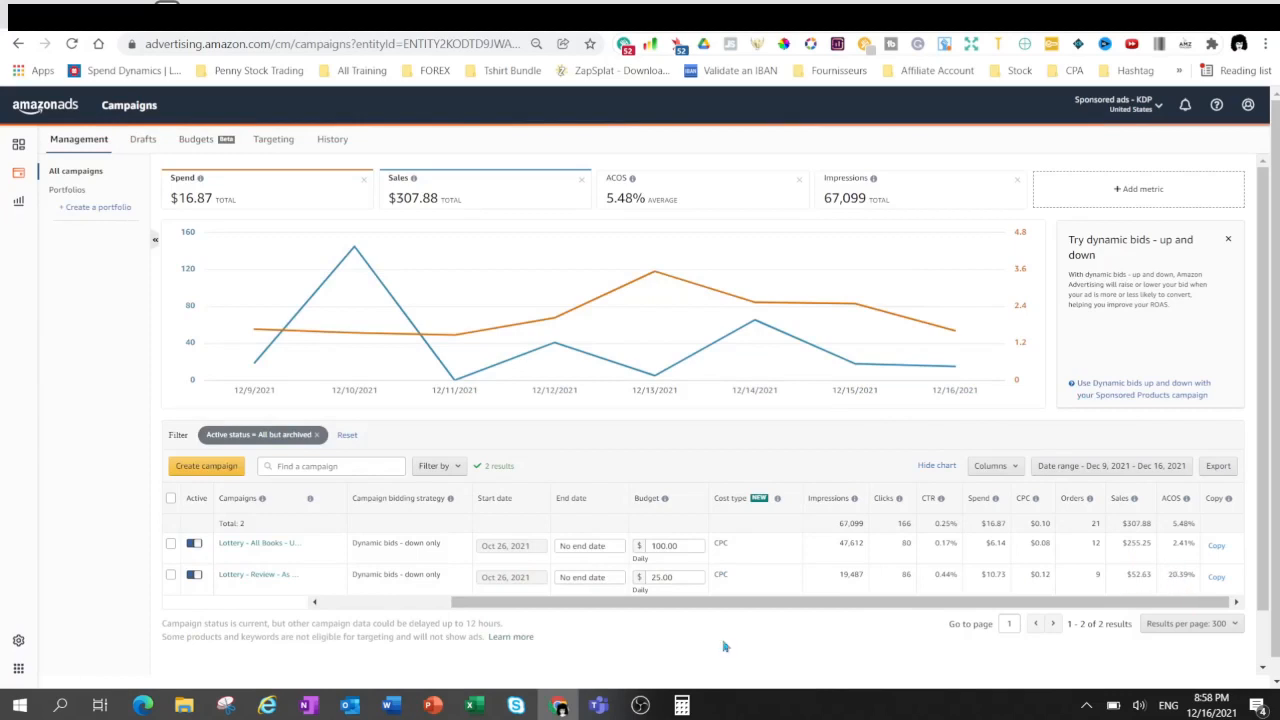
# Clear Calculator, enter 15 as the comparison figure, and check the Lottery - Review campaign's ACOS against it.
pyautogui.click(681, 705)
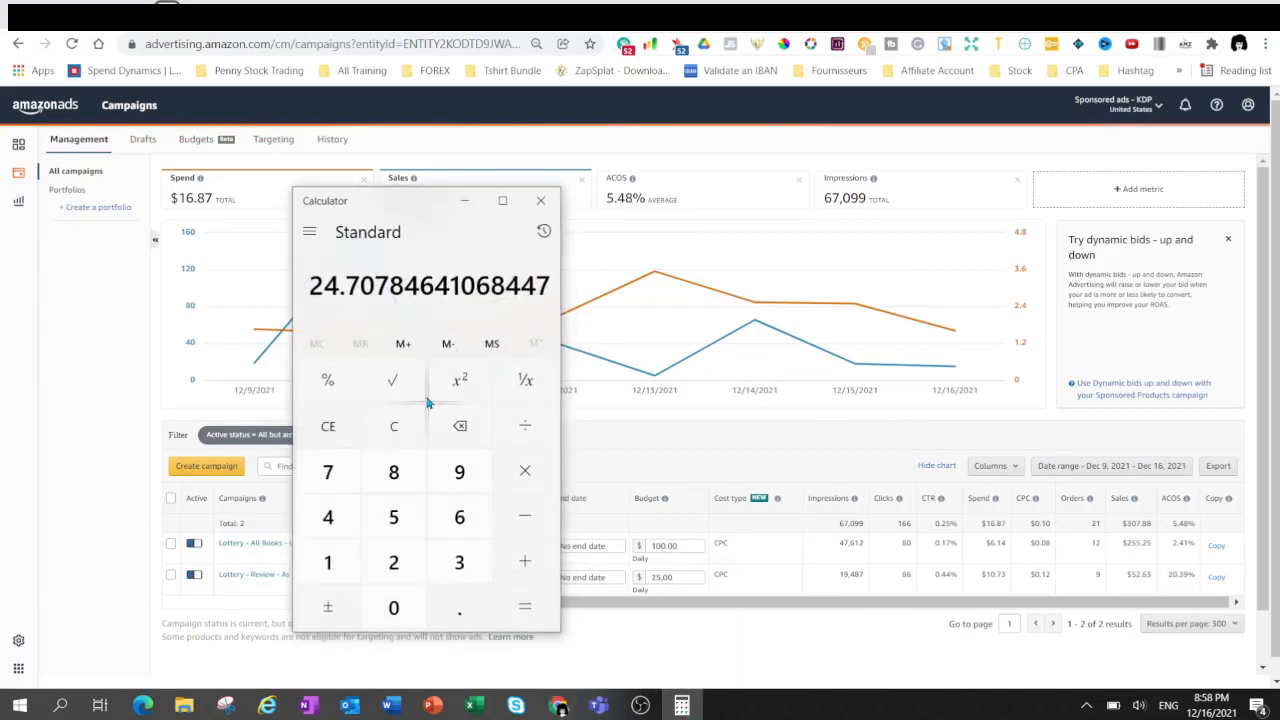
pyautogui.click(394, 425)
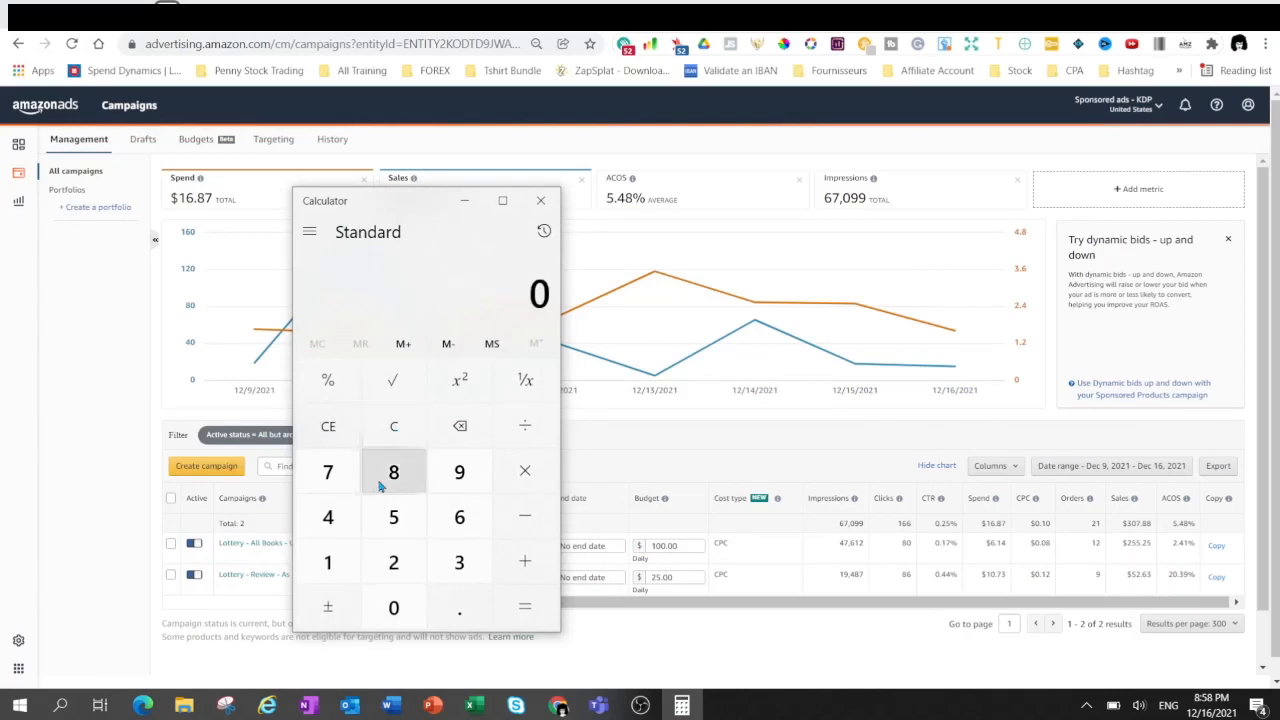
pyautogui.click(326, 562)
pyautogui.click(391, 530)
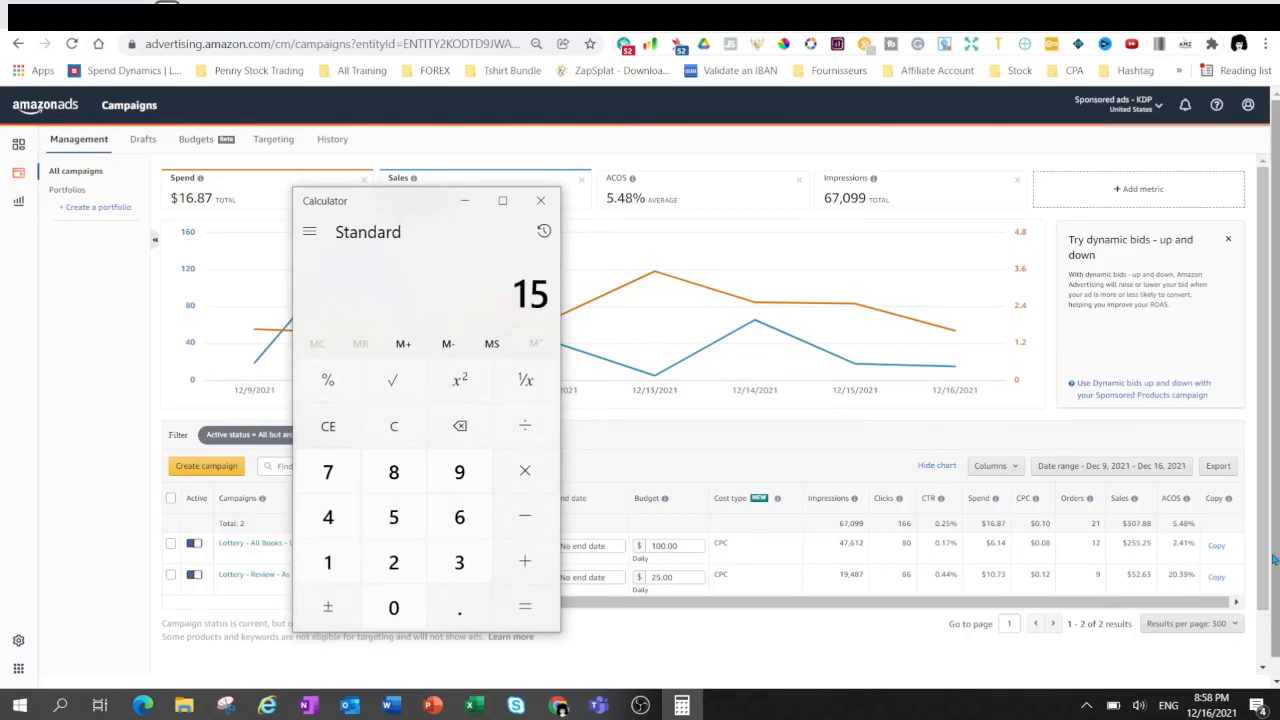
pyautogui.click(1212, 588)
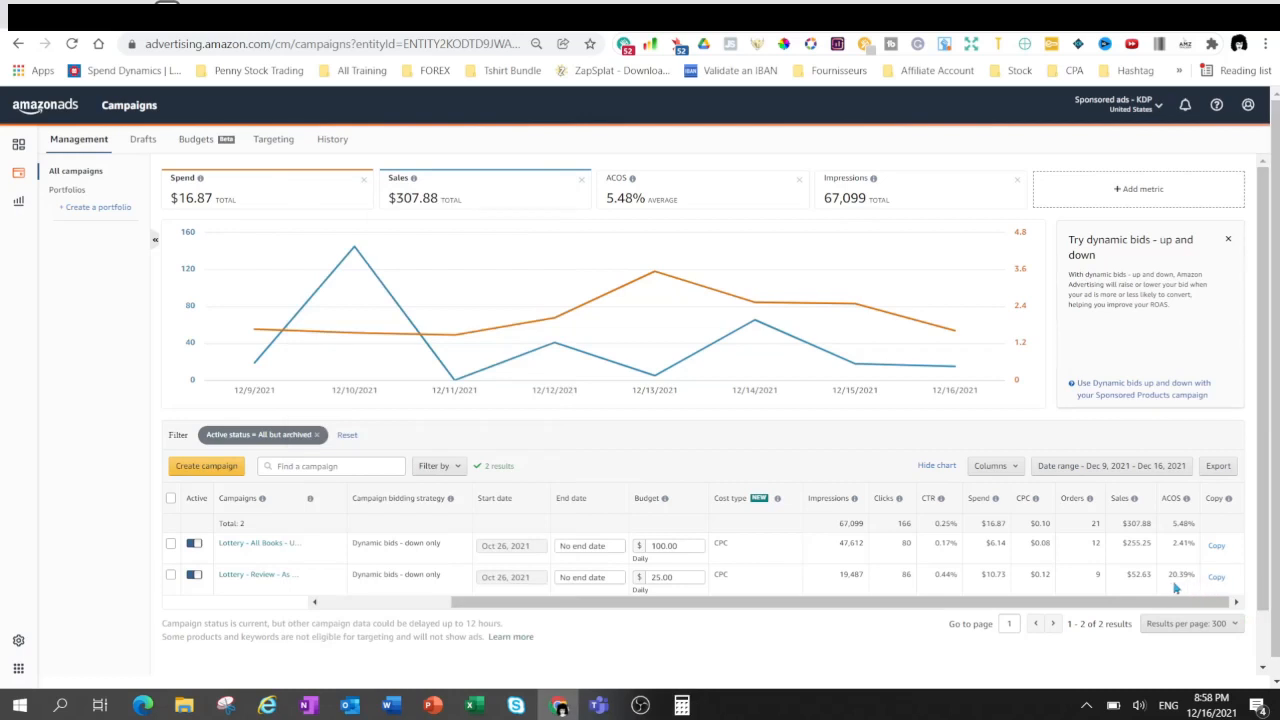
pyautogui.click(681, 706)
# Put Calculator away and switch to the PowerPoint presentation to show the last slide about organic rank.
pyautogui.click(463, 206)
pyautogui.click(440, 706)
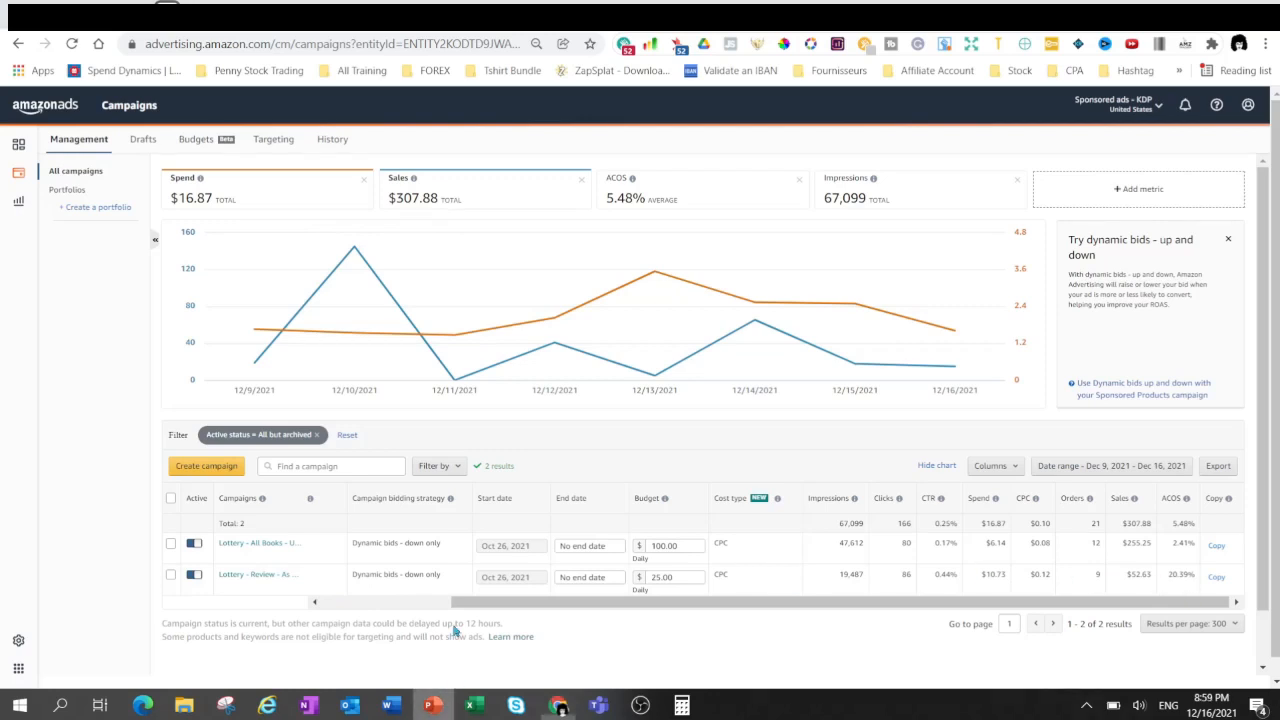
pyautogui.click(517, 414)
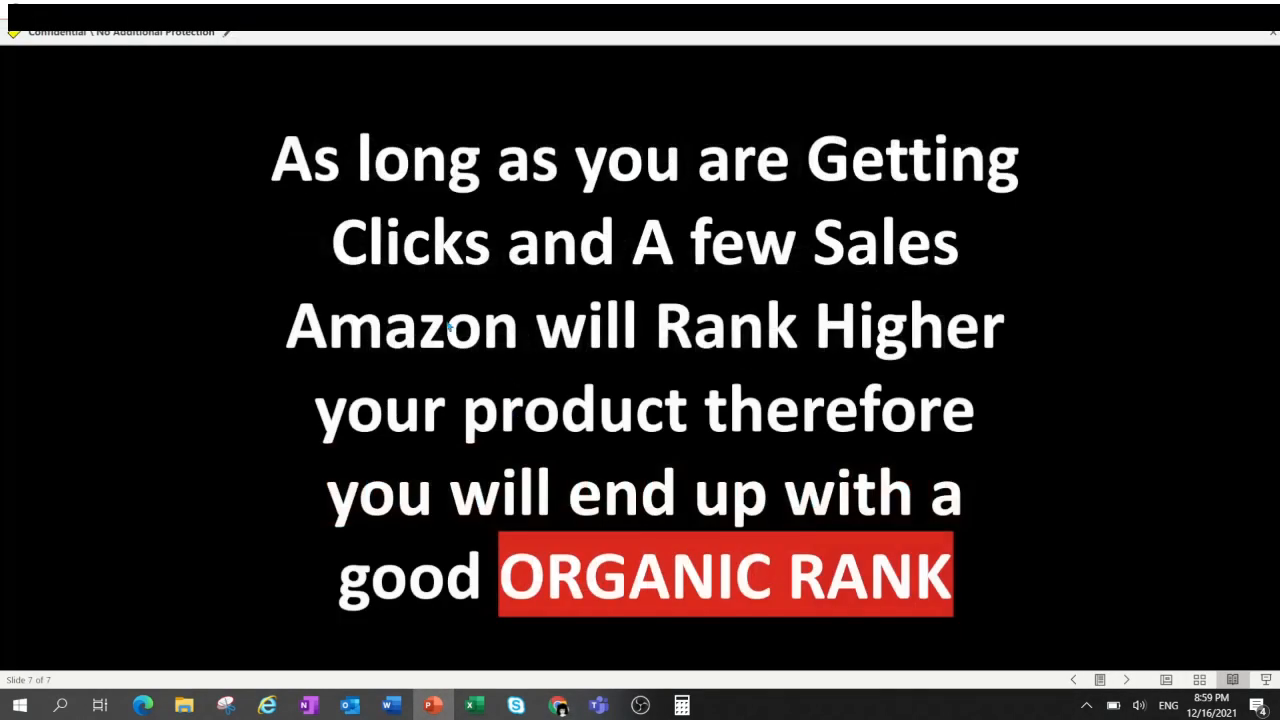
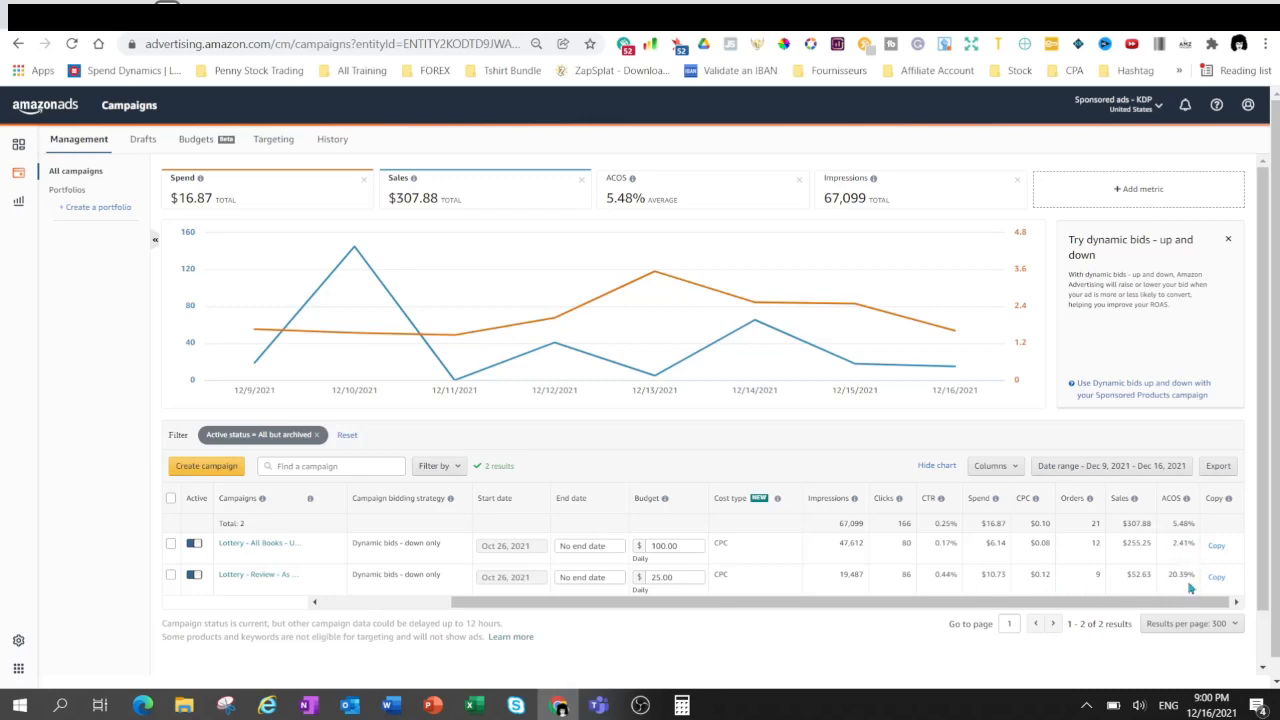
# Bring Calculator back up to compare its 15 with the Lottery - Review campaign's figures in the campaigns table.
pyautogui.click(681, 705)
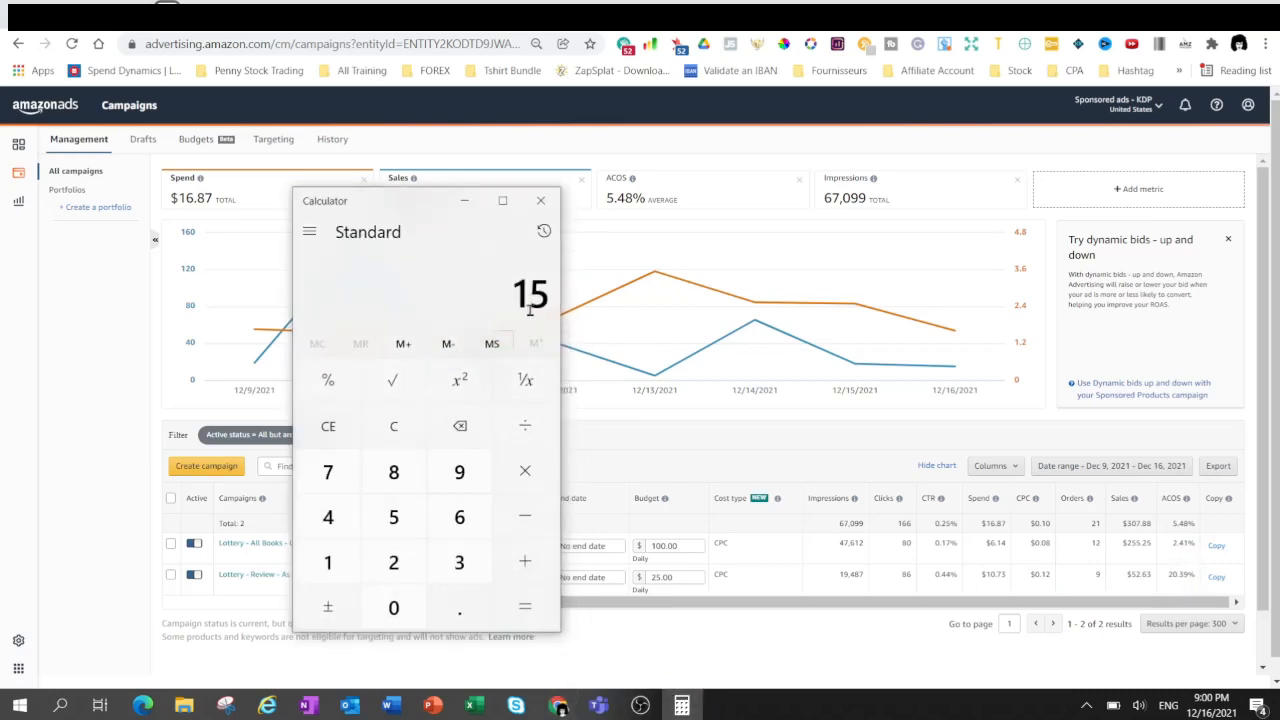
pyautogui.click(514, 296)
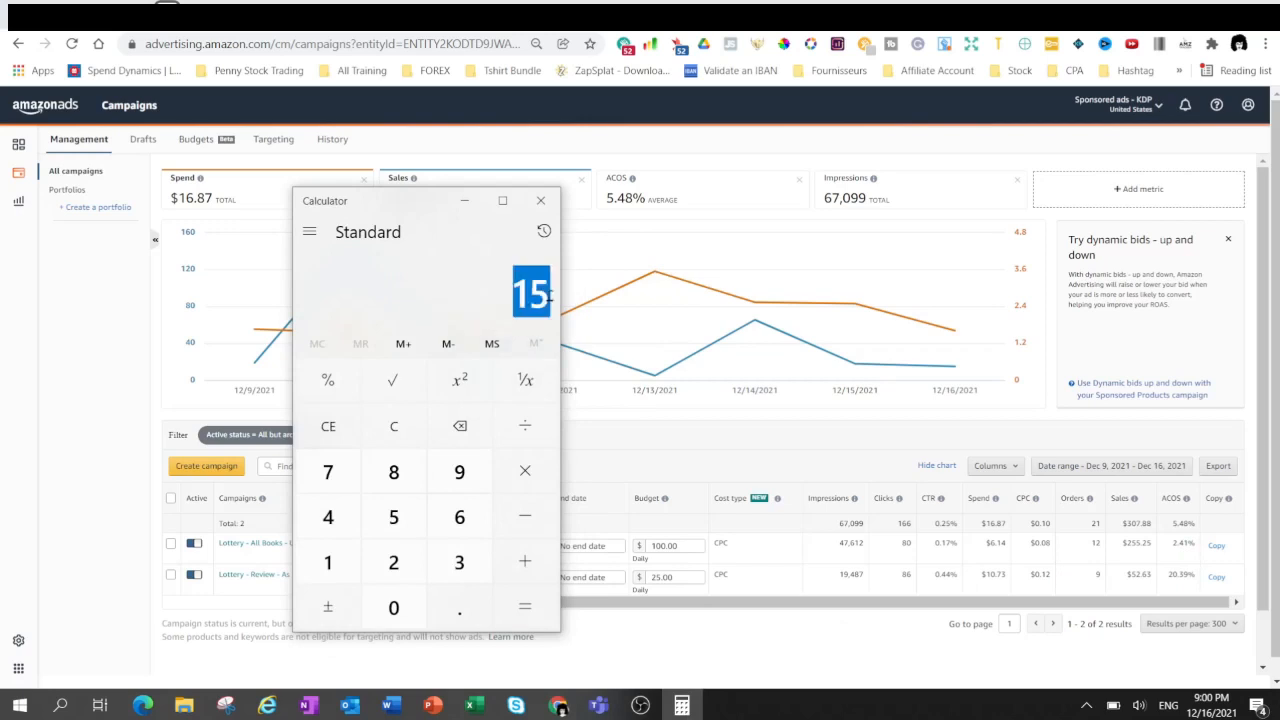
pyautogui.click(1175, 593)
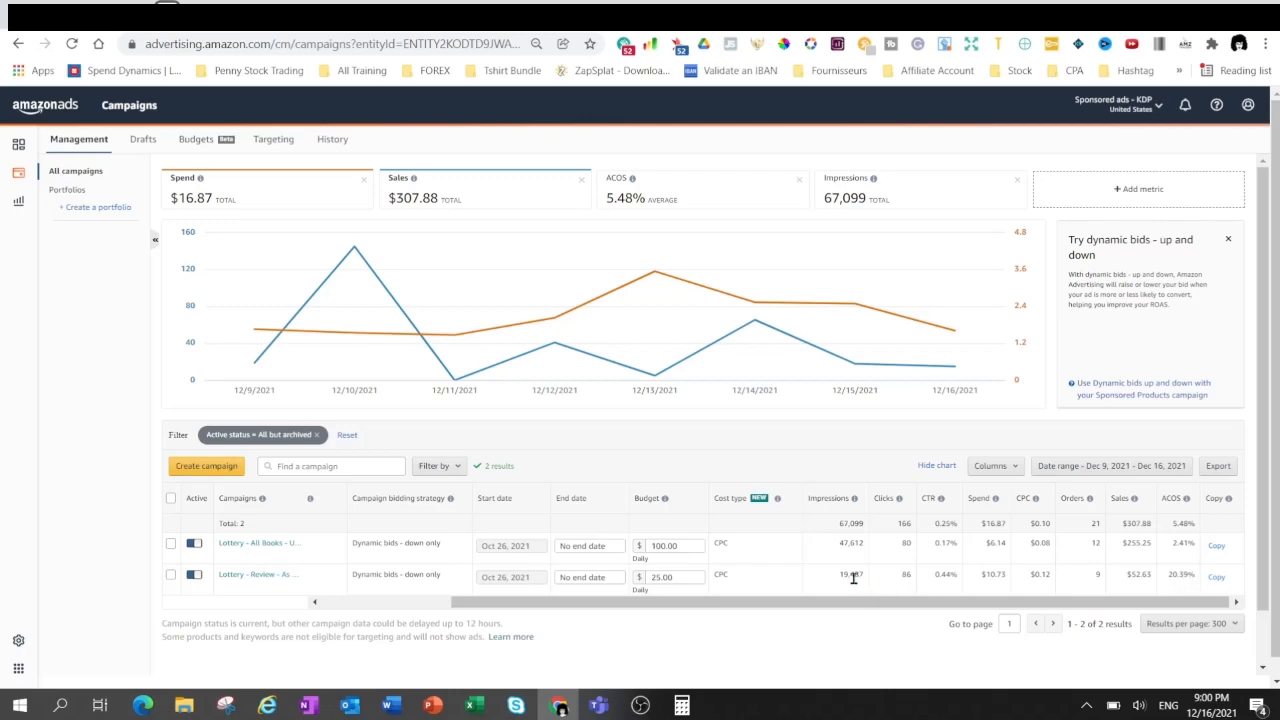
pyautogui.click(645, 578)
pyautogui.click(777, 581)
# Open the Lottery - Review campaign's placements and check each placement's ACOS against the Calculator figure.
pyautogui.click(249, 578)
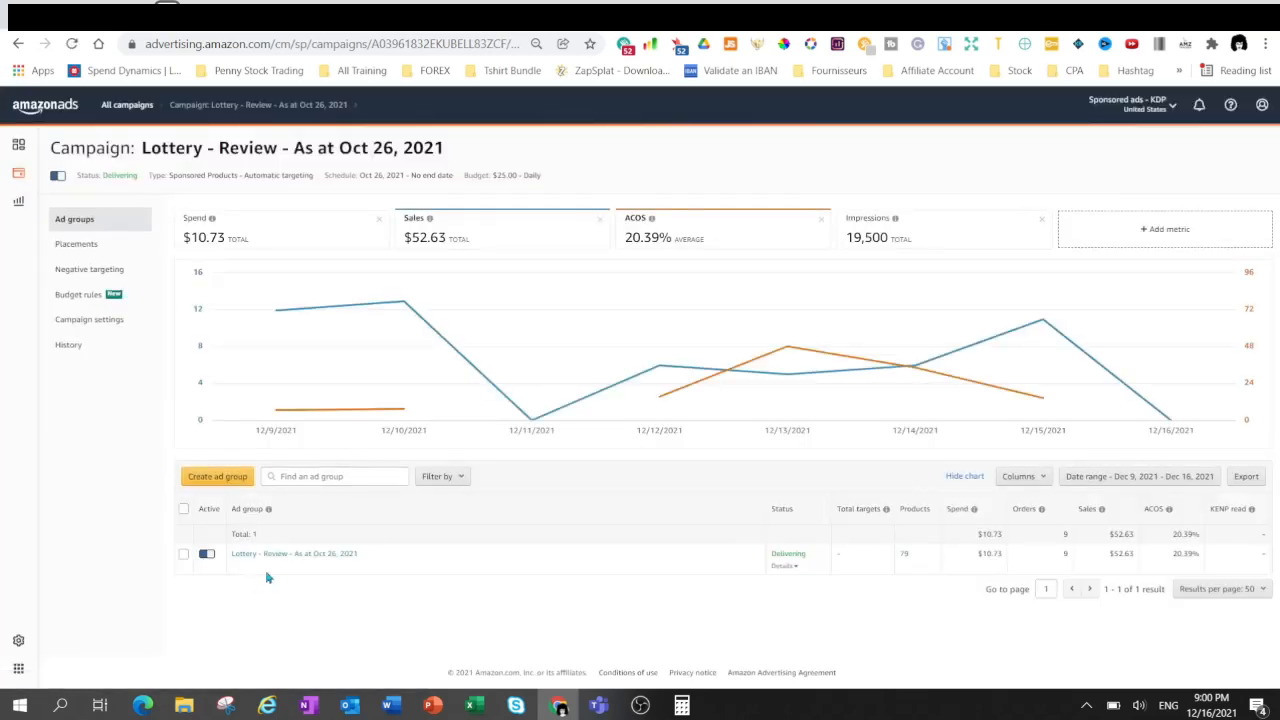
pyautogui.click(88, 249)
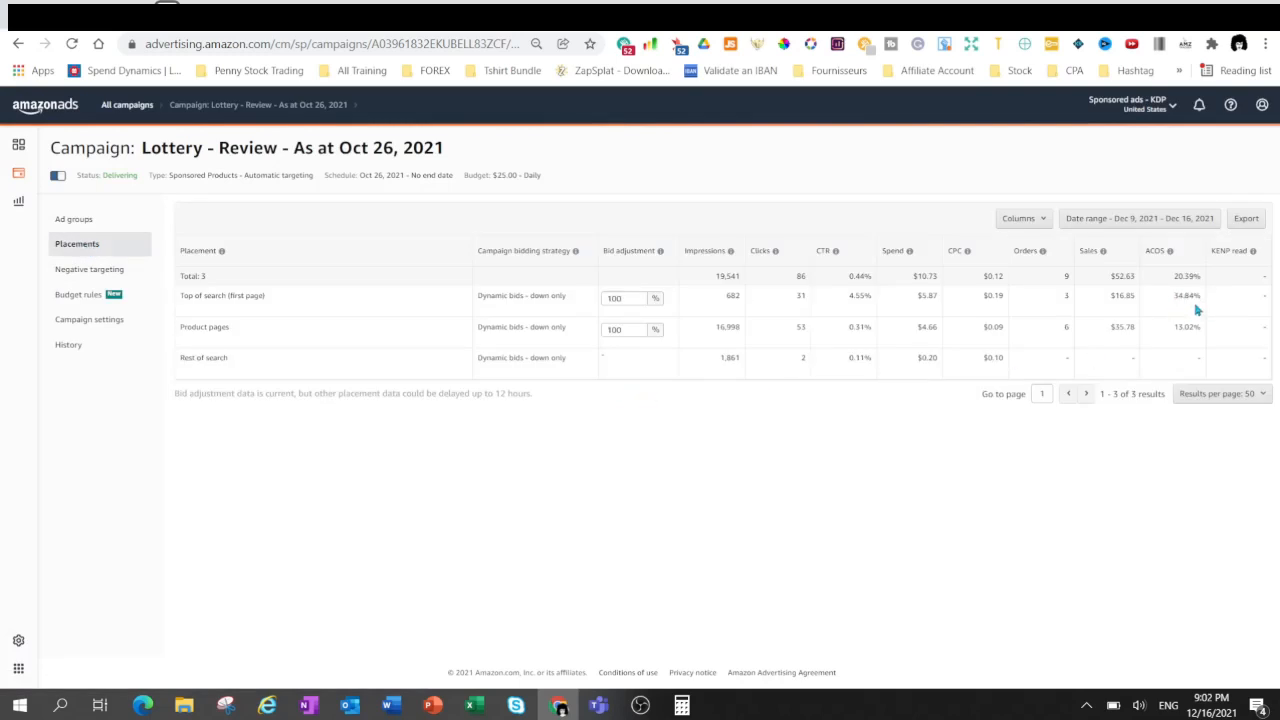
pyautogui.click(681, 705)
pyautogui.click(817, 527)
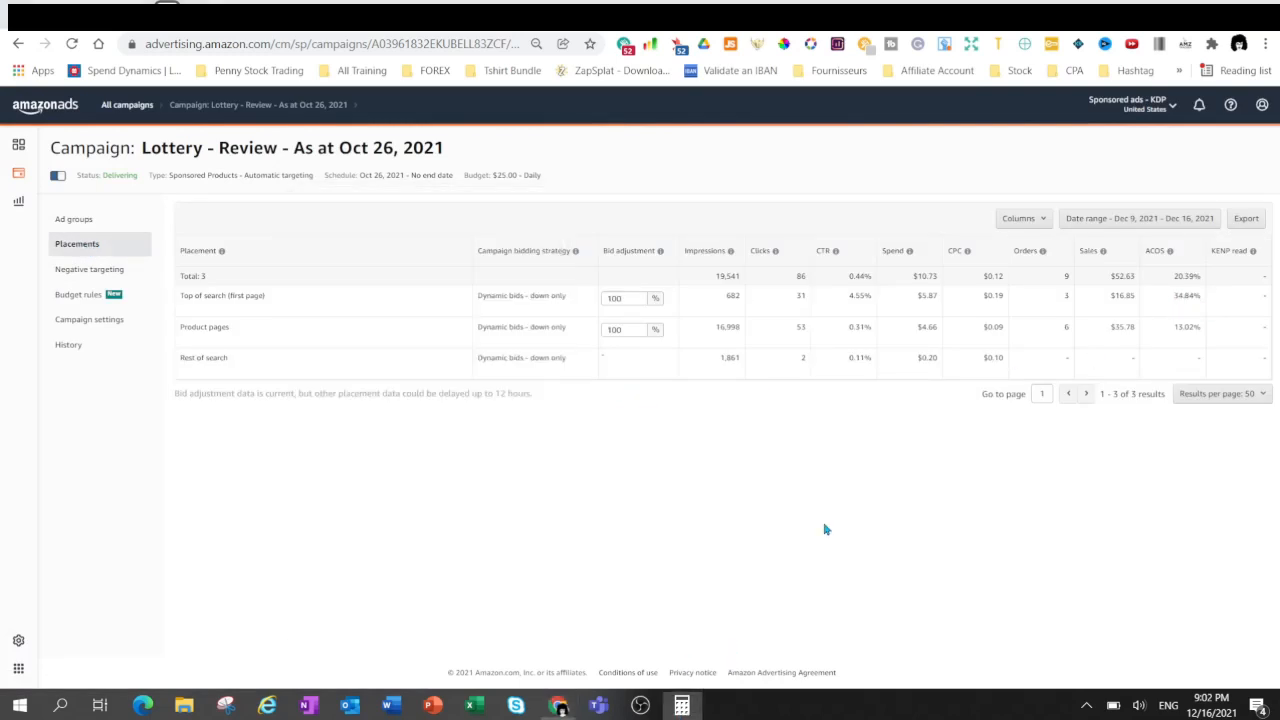
# Set the bid adjustment of the Top of search (first page) placement to 50% and save it.
pyautogui.click(613, 298)
pyautogui.write('50')
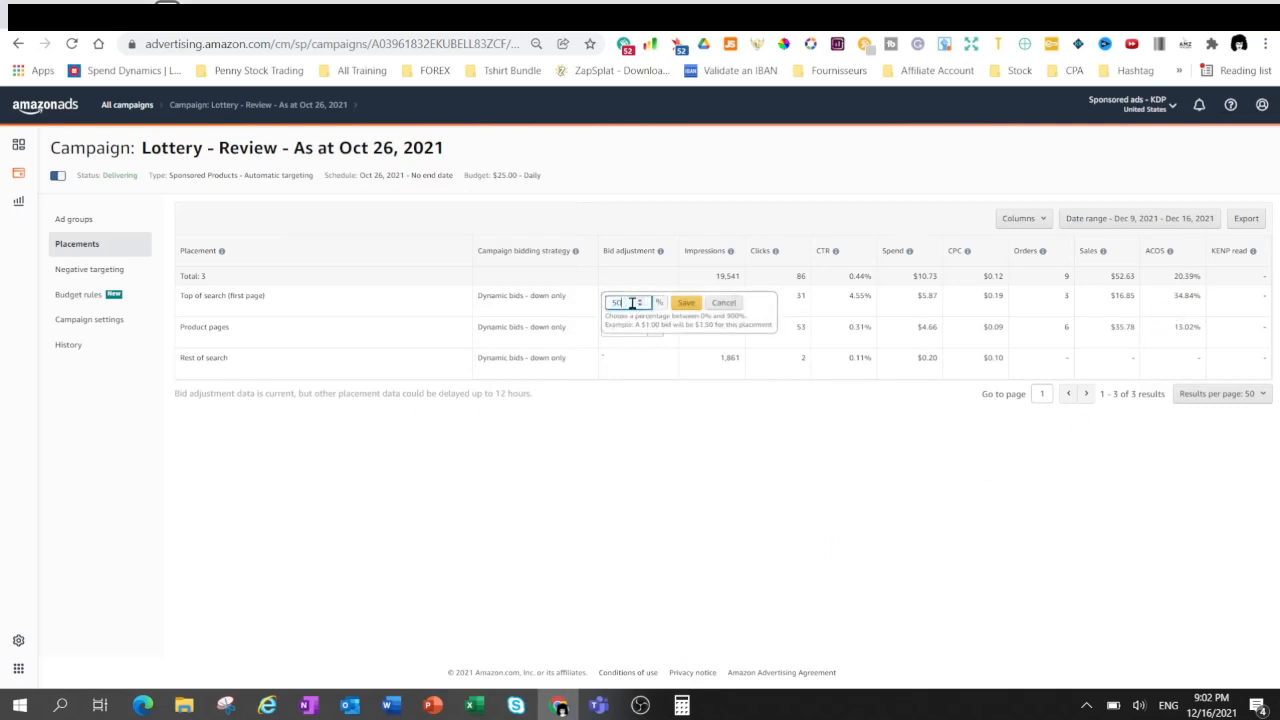
pyautogui.press('Tab')
pyautogui.click(686, 302)
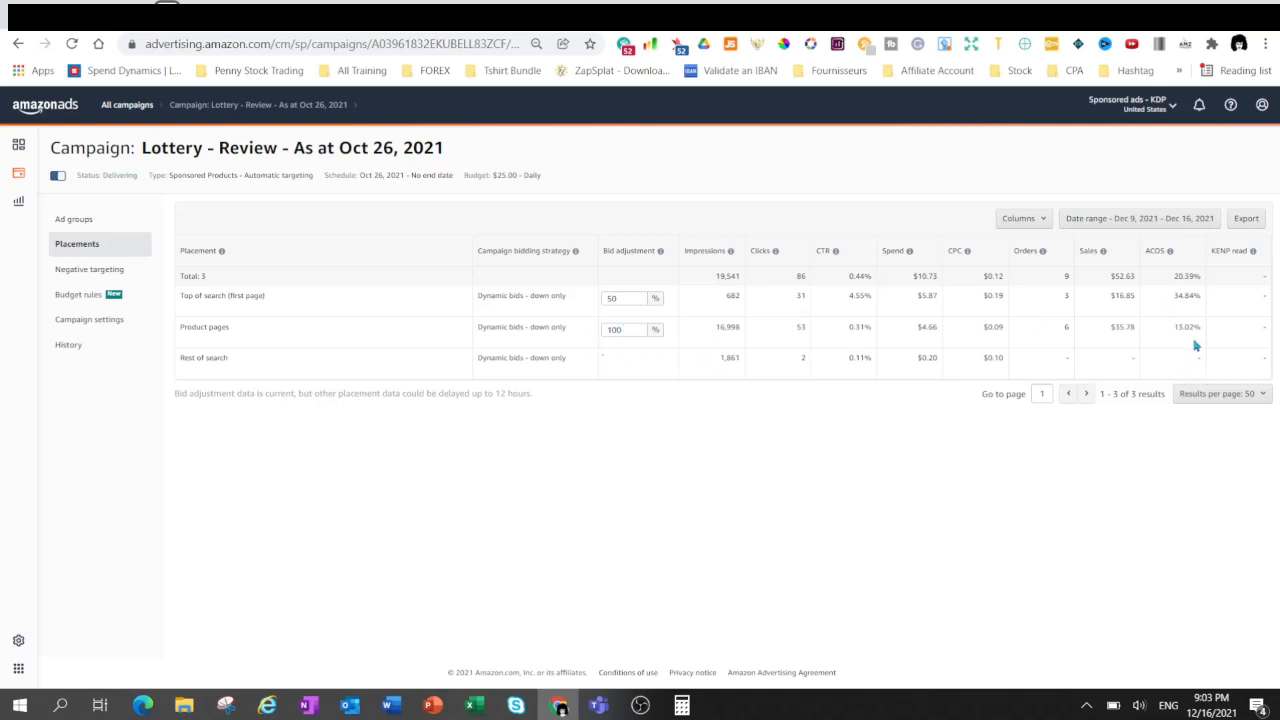
# Check the Product pages placement's ACOS against Calculator and save its bid adjustment as 90%.
pyautogui.click(682, 705)
pyautogui.click(713, 516)
pyautogui.click(614, 330)
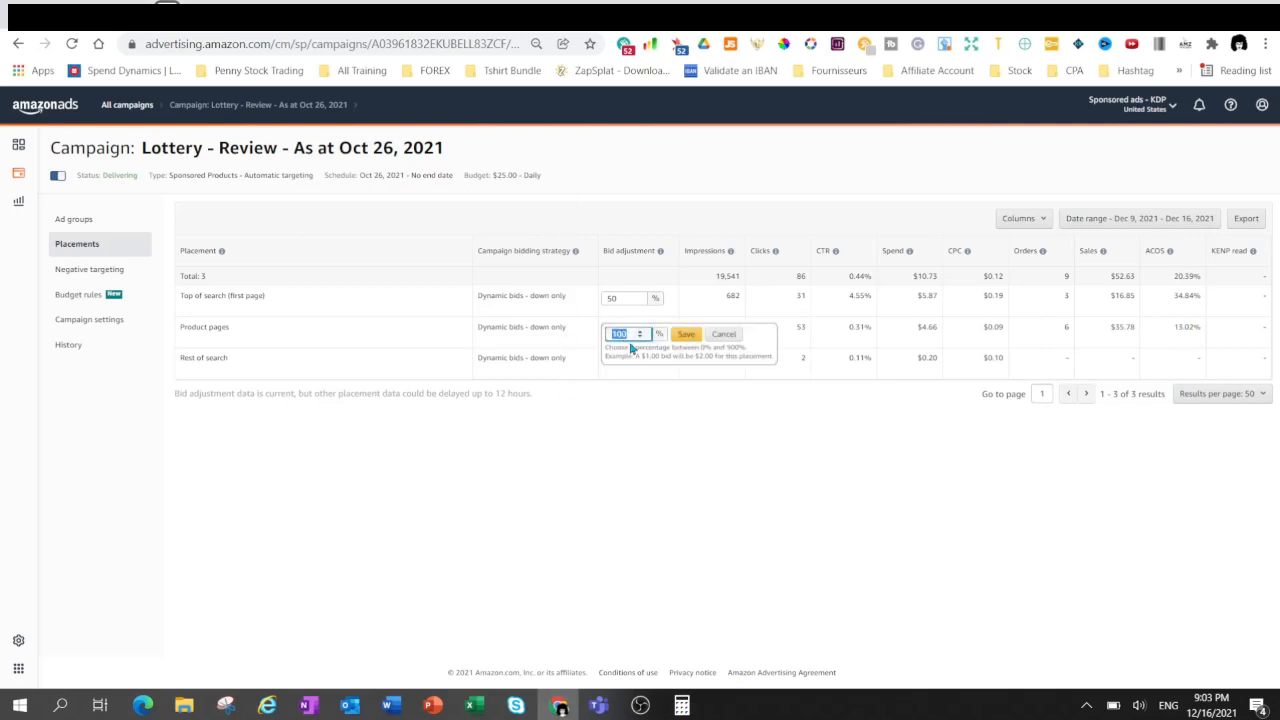
pyautogui.write('90')
pyautogui.press('Tab')
pyautogui.click(686, 334)
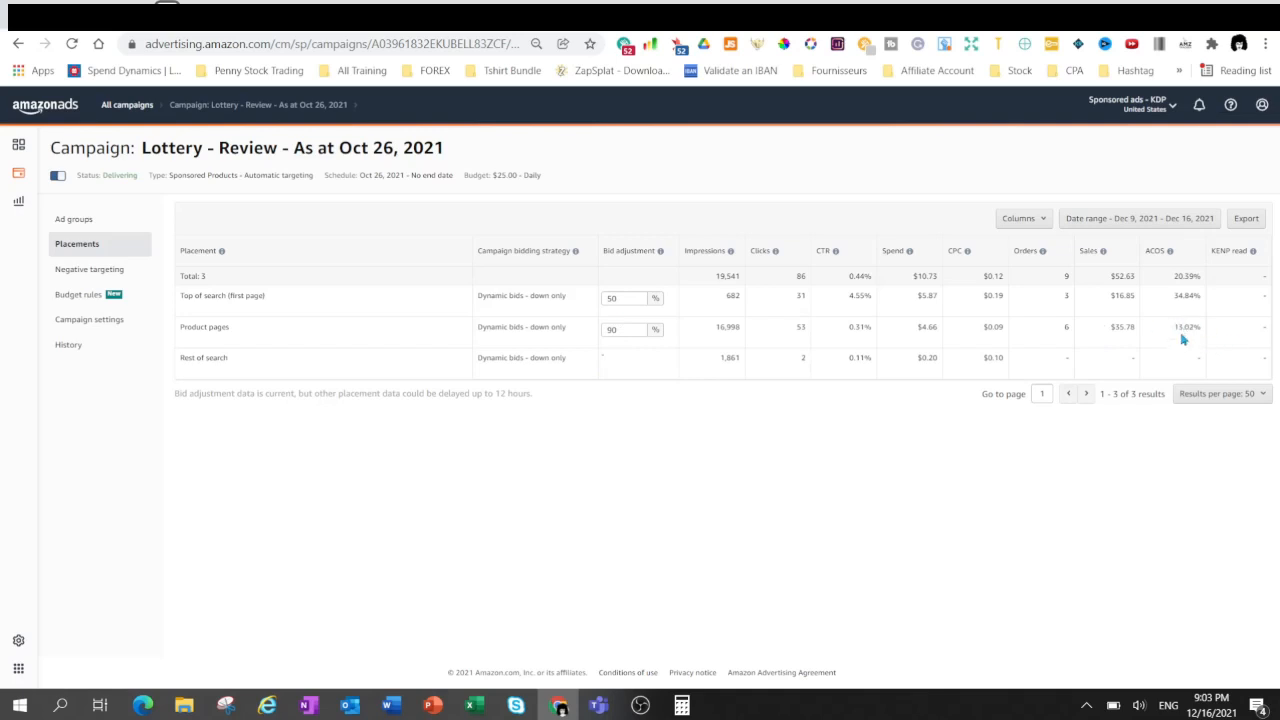
# Compare the Product pages placement's ACOS with the figure in Calculator once more.
pyautogui.moveTo(686, 712)
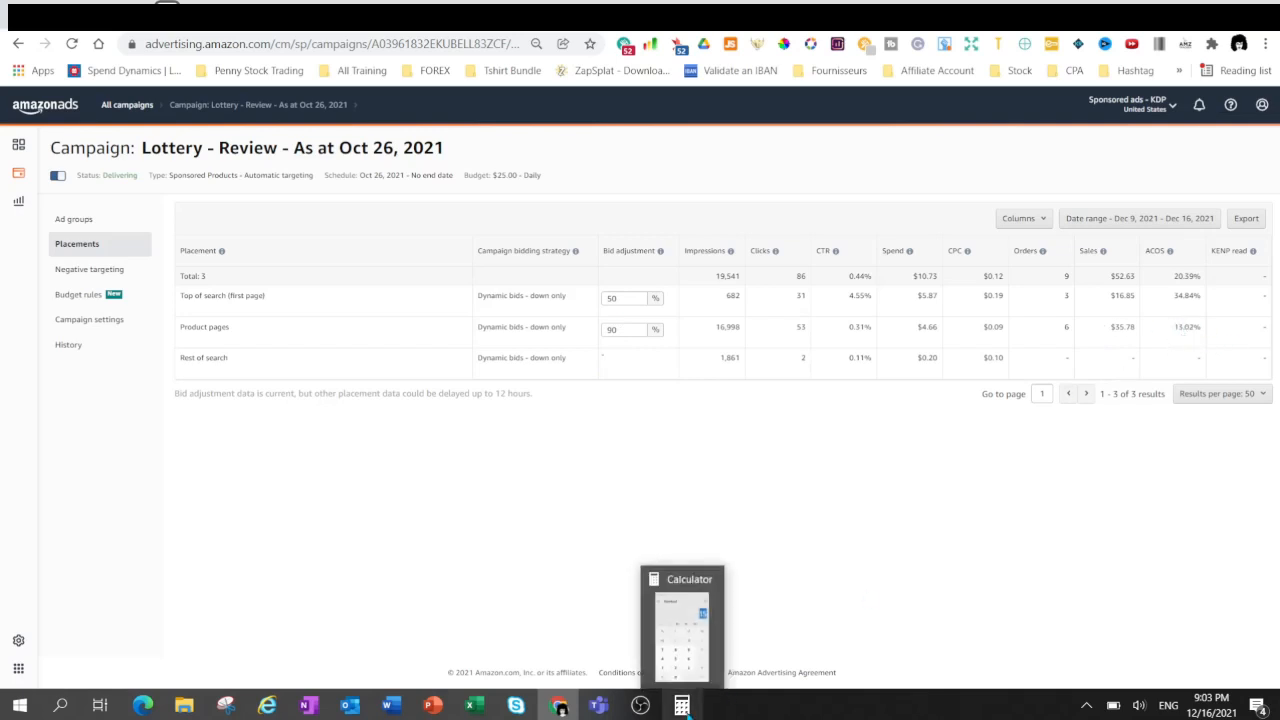
pyautogui.click(691, 658)
pyautogui.click(945, 522)
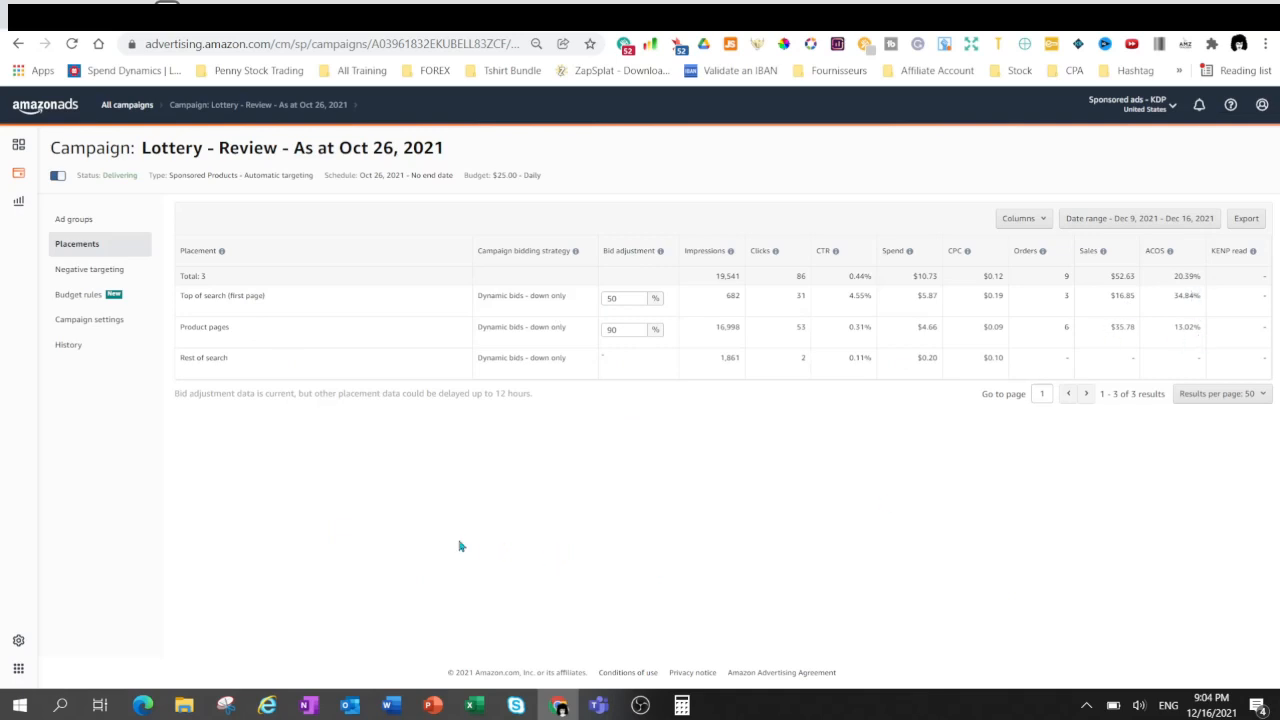
# Review the ACOS column in the campaigns overview and open the ad group inside the Lottery - Review campaign.
pyautogui.click(82, 224)
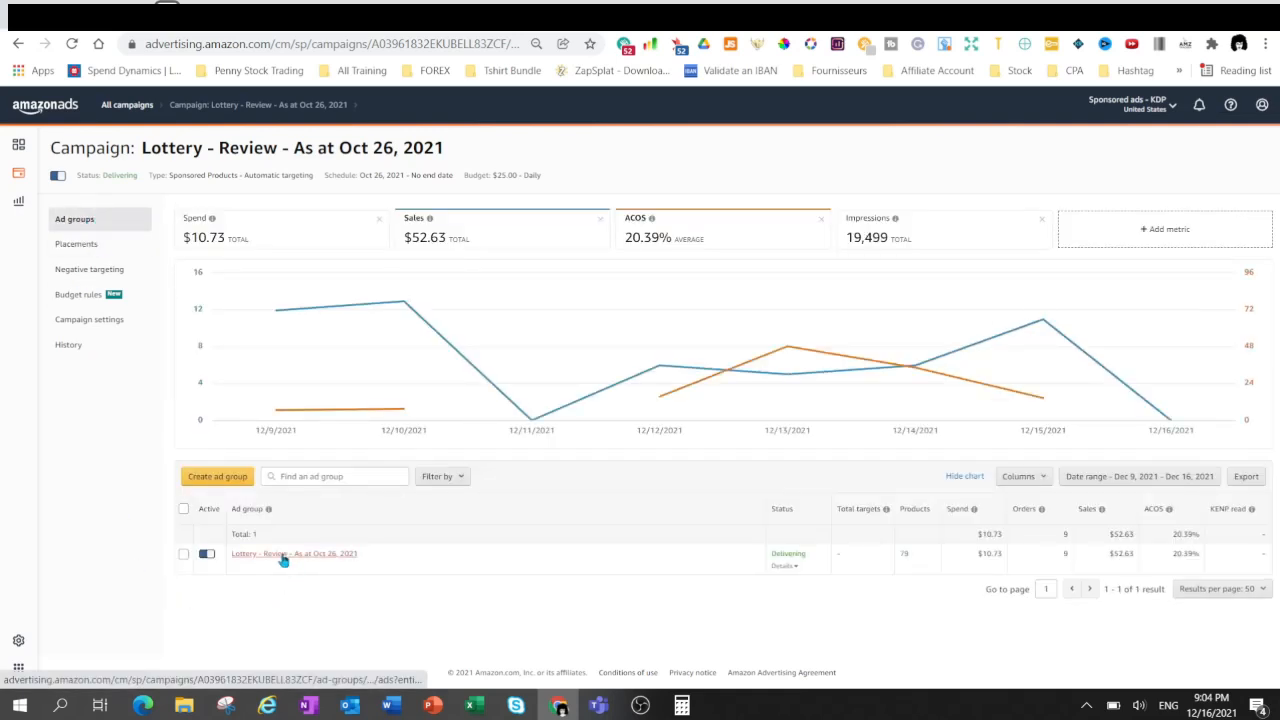
pyautogui.click(121, 108)
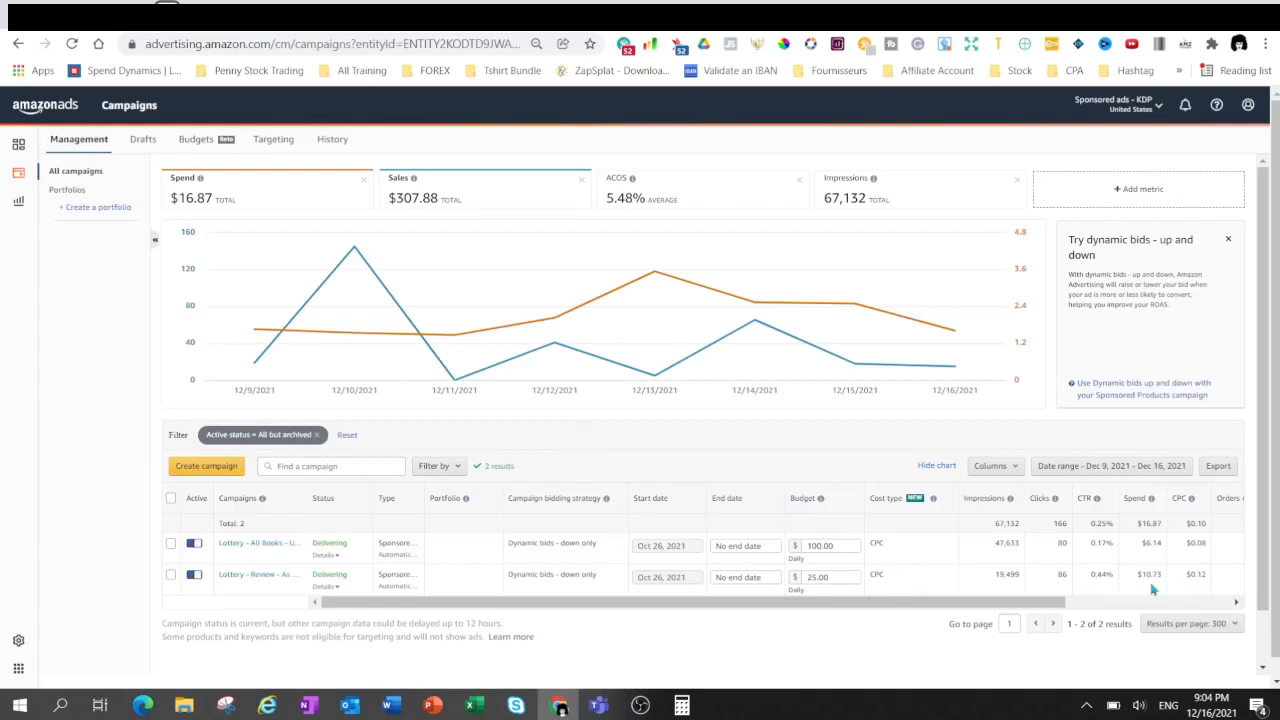
pyautogui.hscroll(5, 1152, 590)
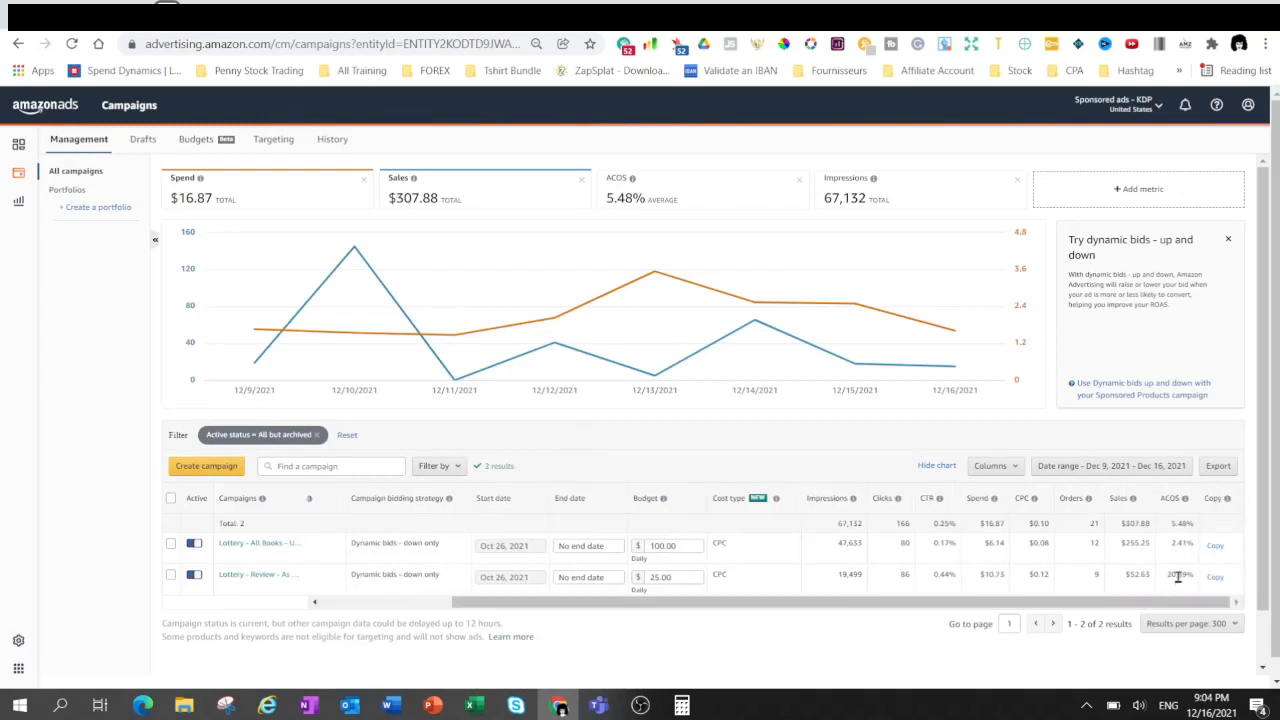
pyautogui.click(263, 578)
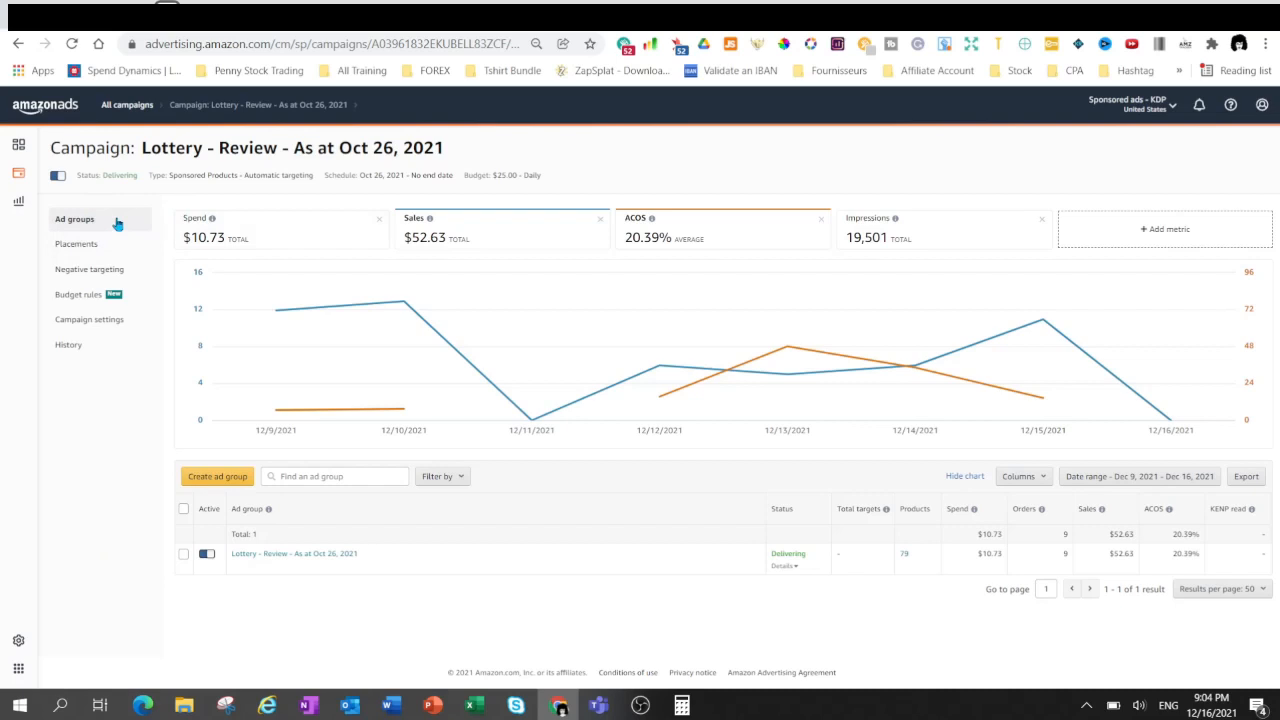
pyautogui.click(291, 565)
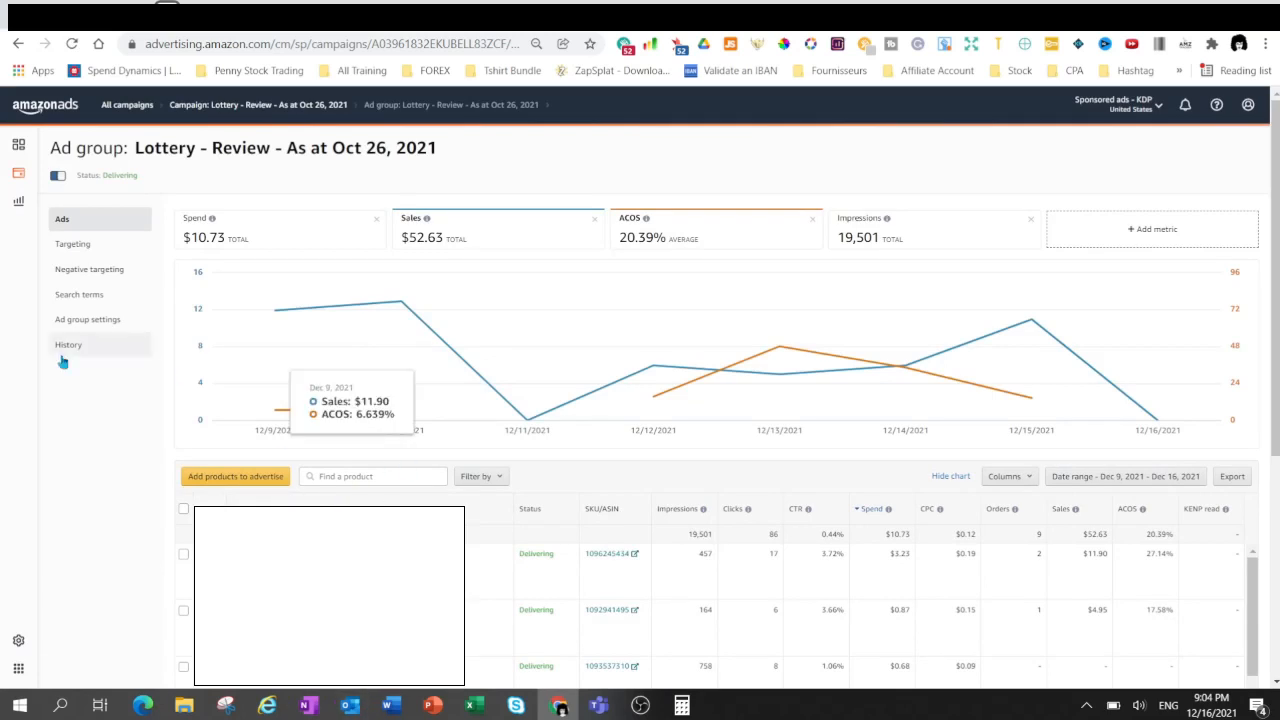
# Open the ad group's targeting groups and compare the Close match ACOS with the figure in Calculator.
pyautogui.click(112, 250)
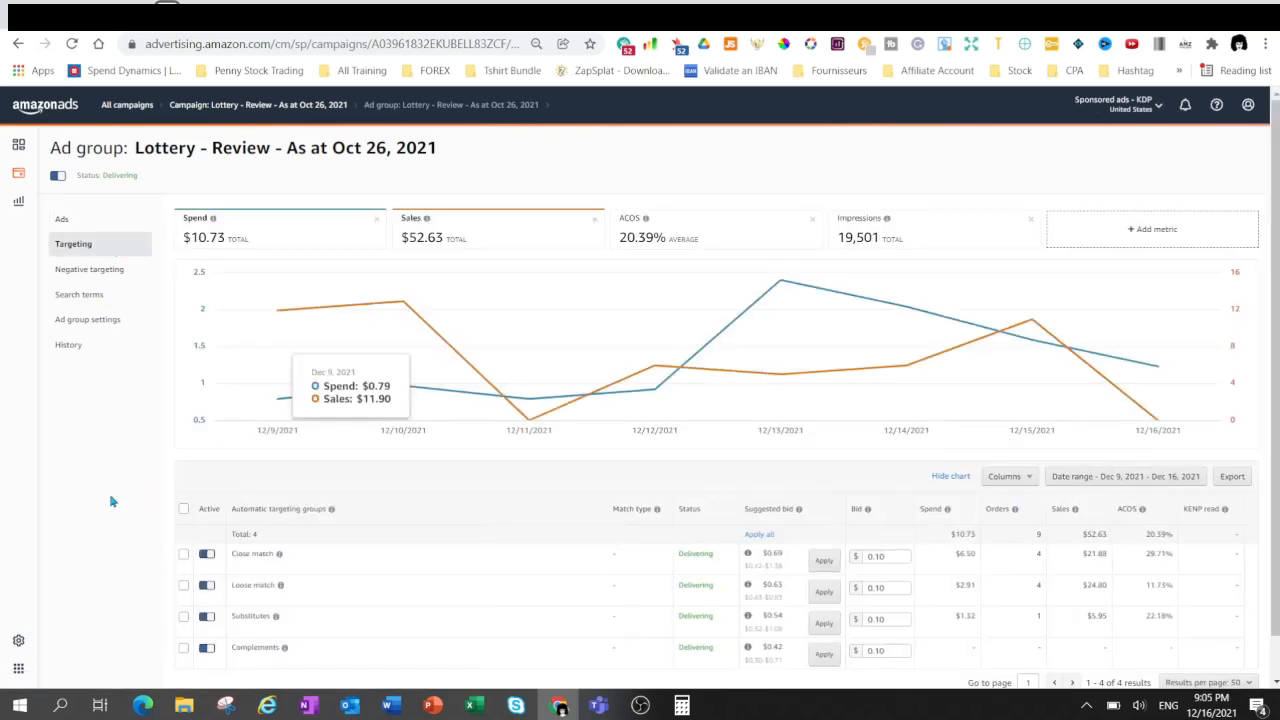
pyautogui.scroll(-1, 93, 474)
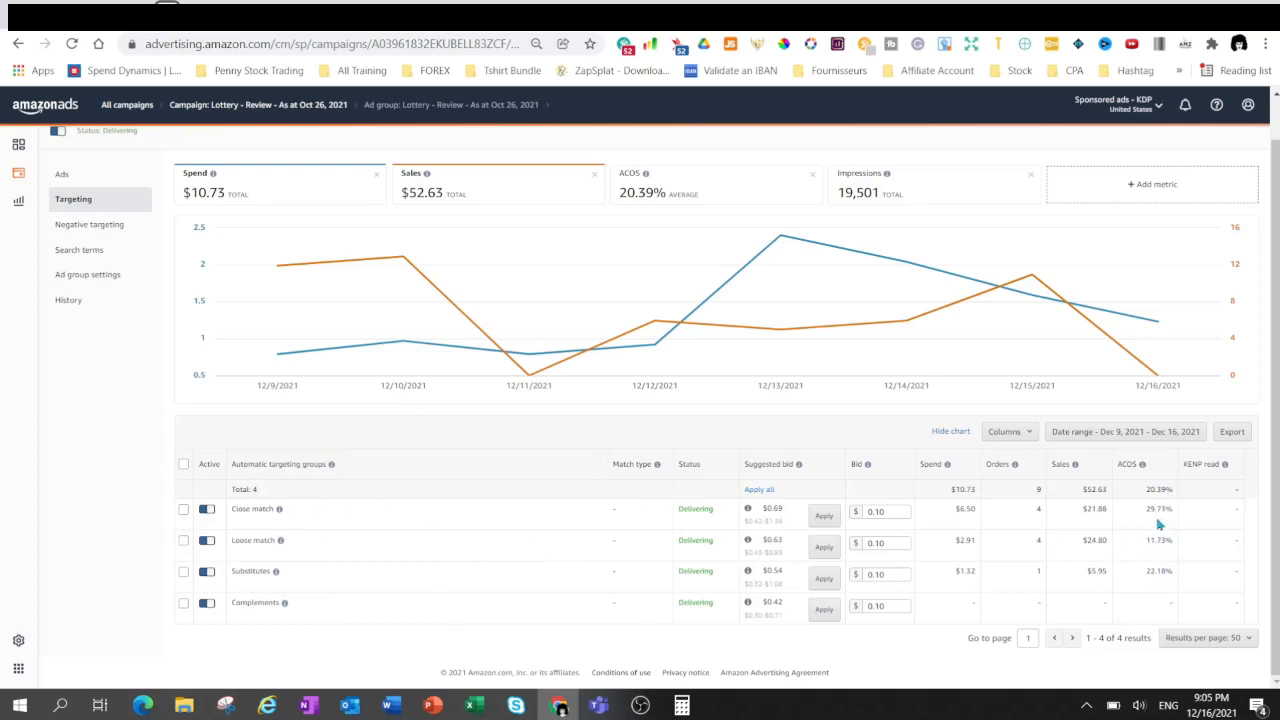
pyautogui.click(681, 705)
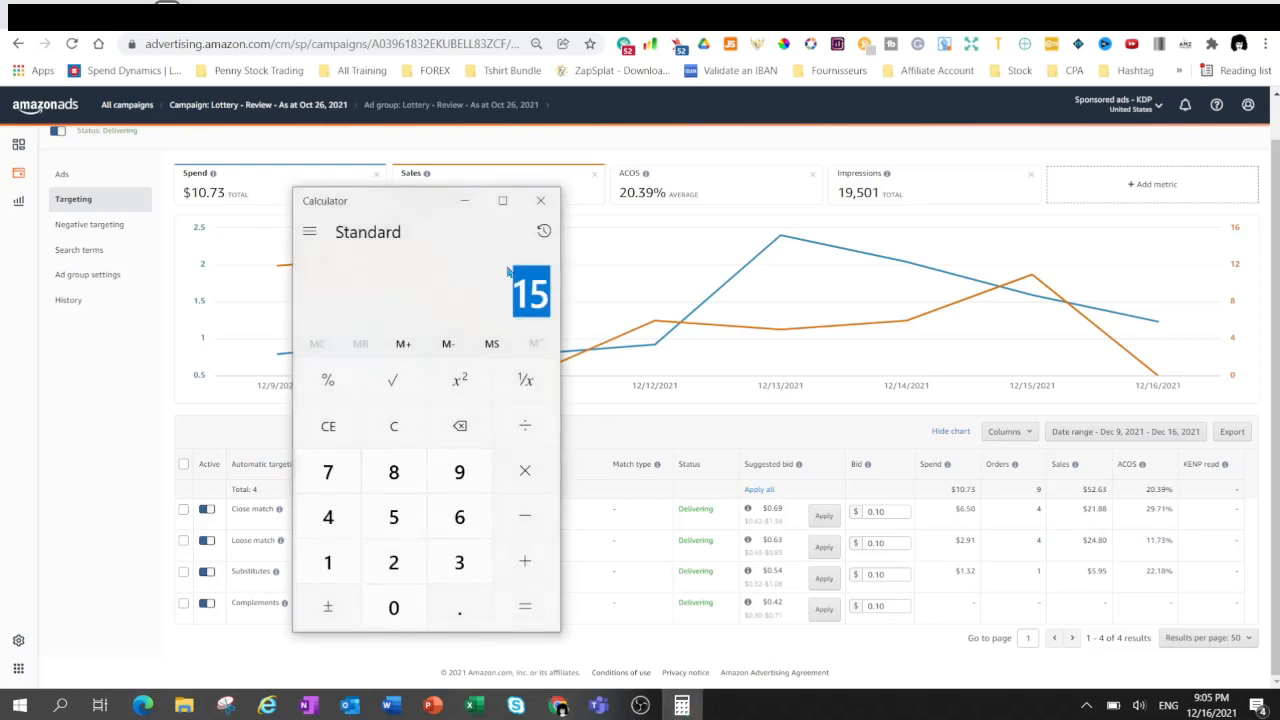
pyautogui.click(464, 205)
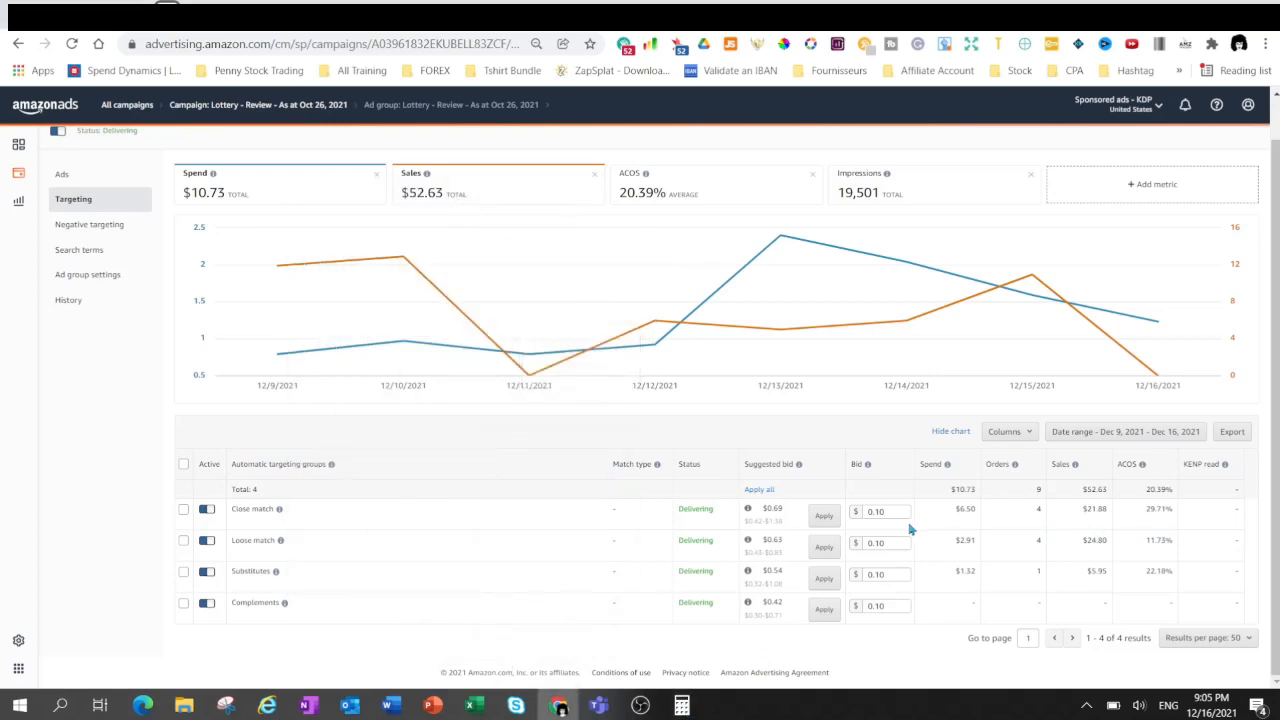
# Set the bid of the Close match targeting group to $0.08 and save it.
pyautogui.click(888, 511)
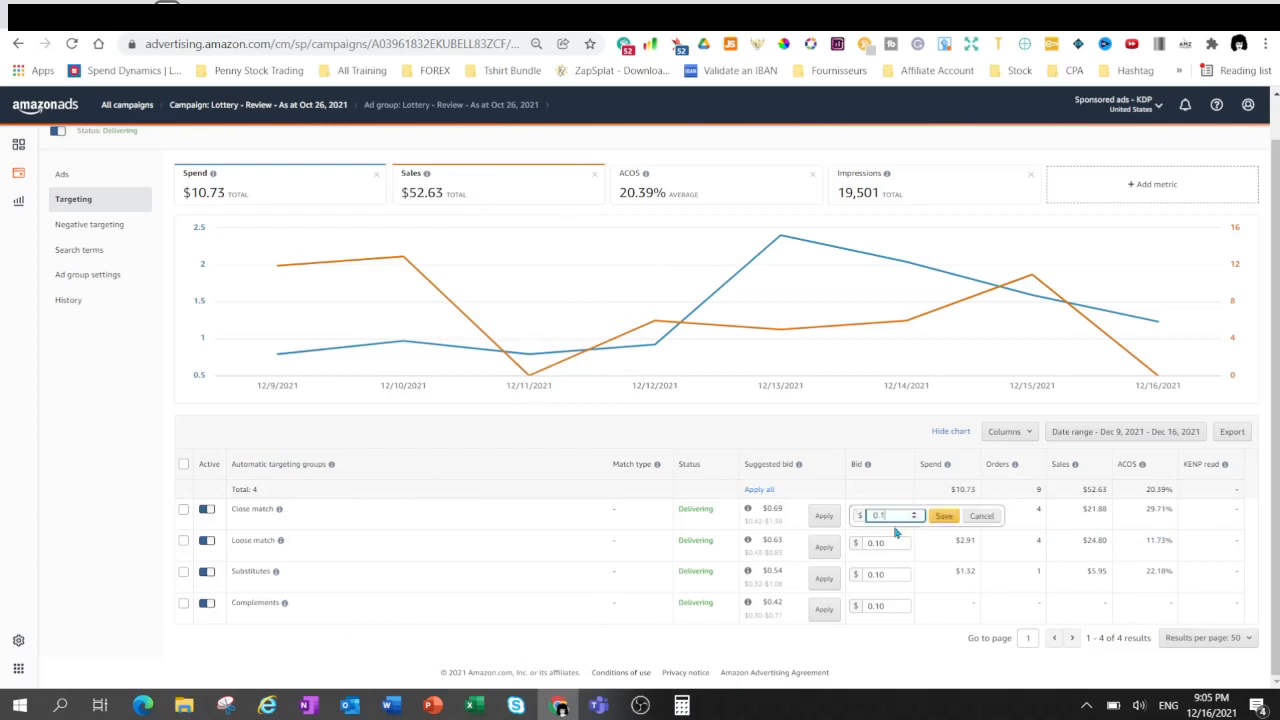
pyautogui.press('BackSpace')
pyautogui.write('0')
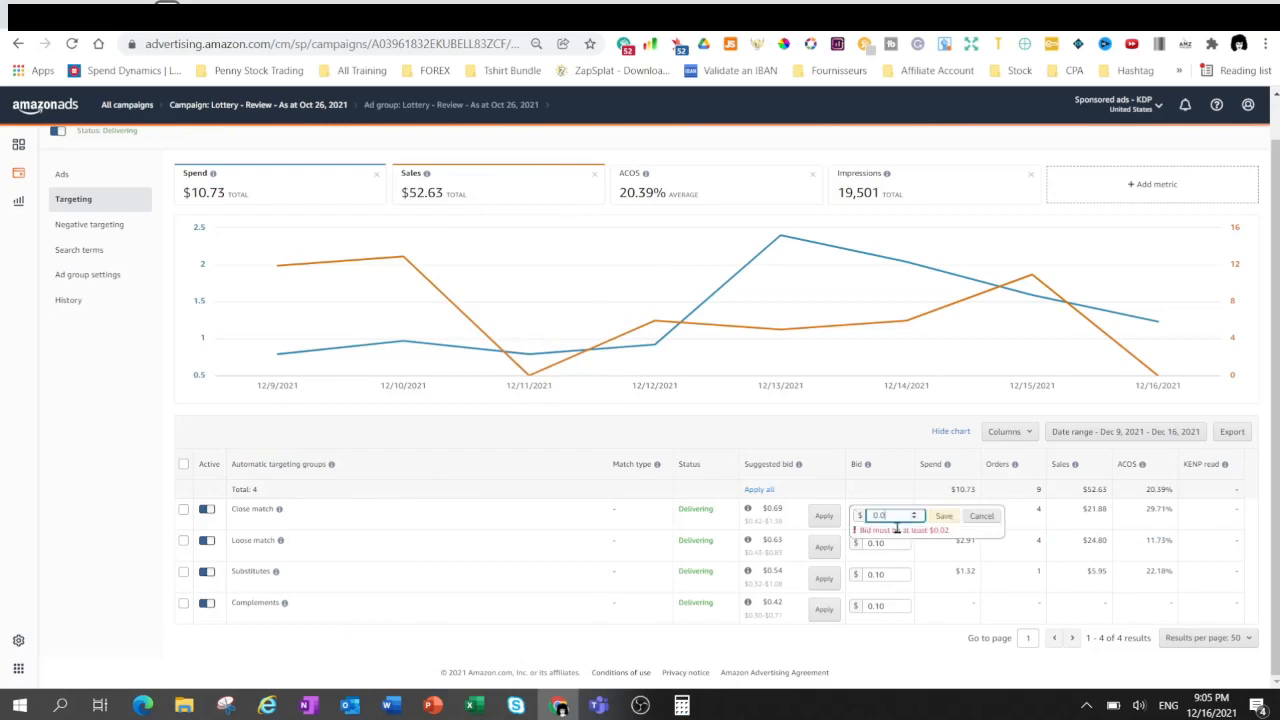
pyautogui.write('8')
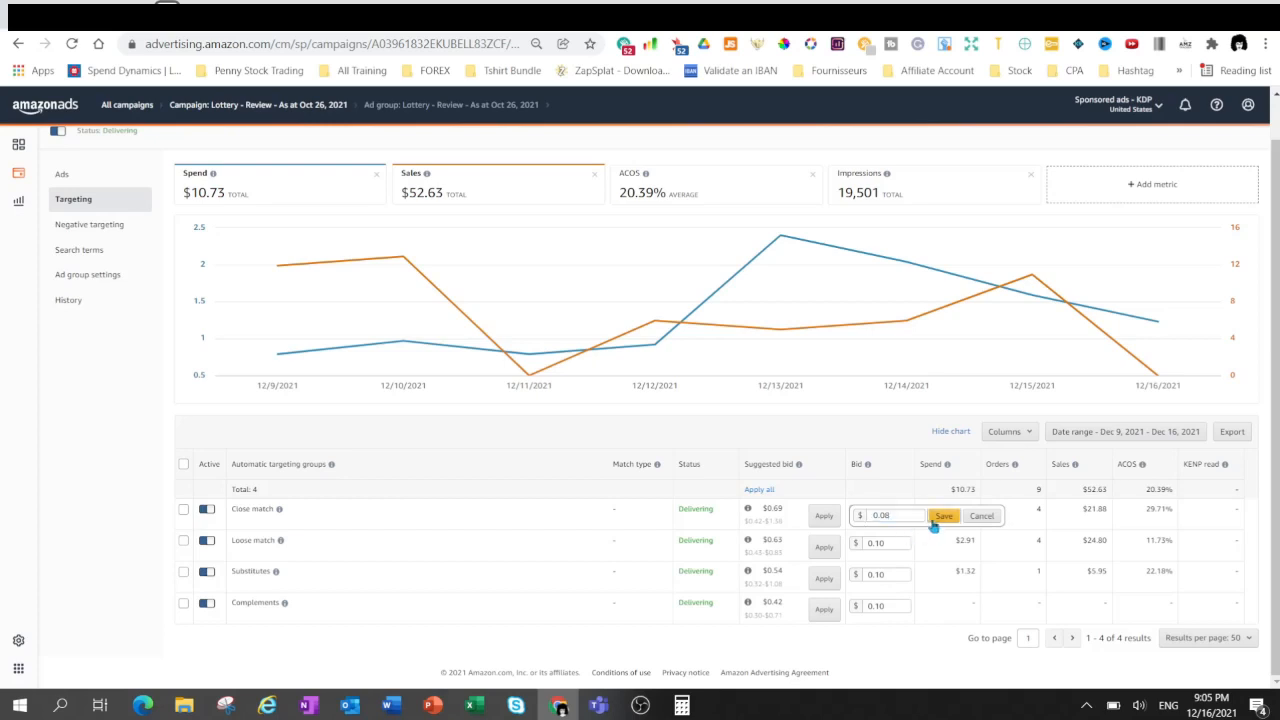
pyautogui.click(940, 517)
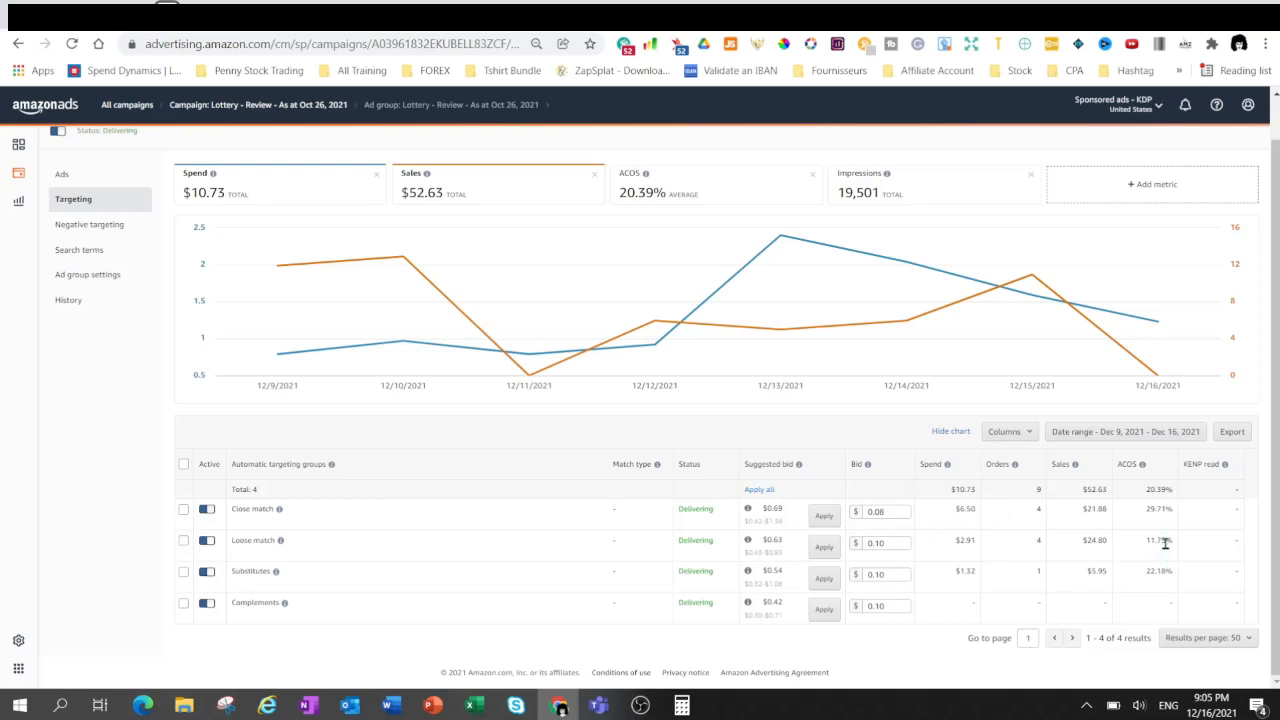
# Check the Substitutes group's ACOS against Calculator and save its bid as $0.08.
pyautogui.click(683, 707)
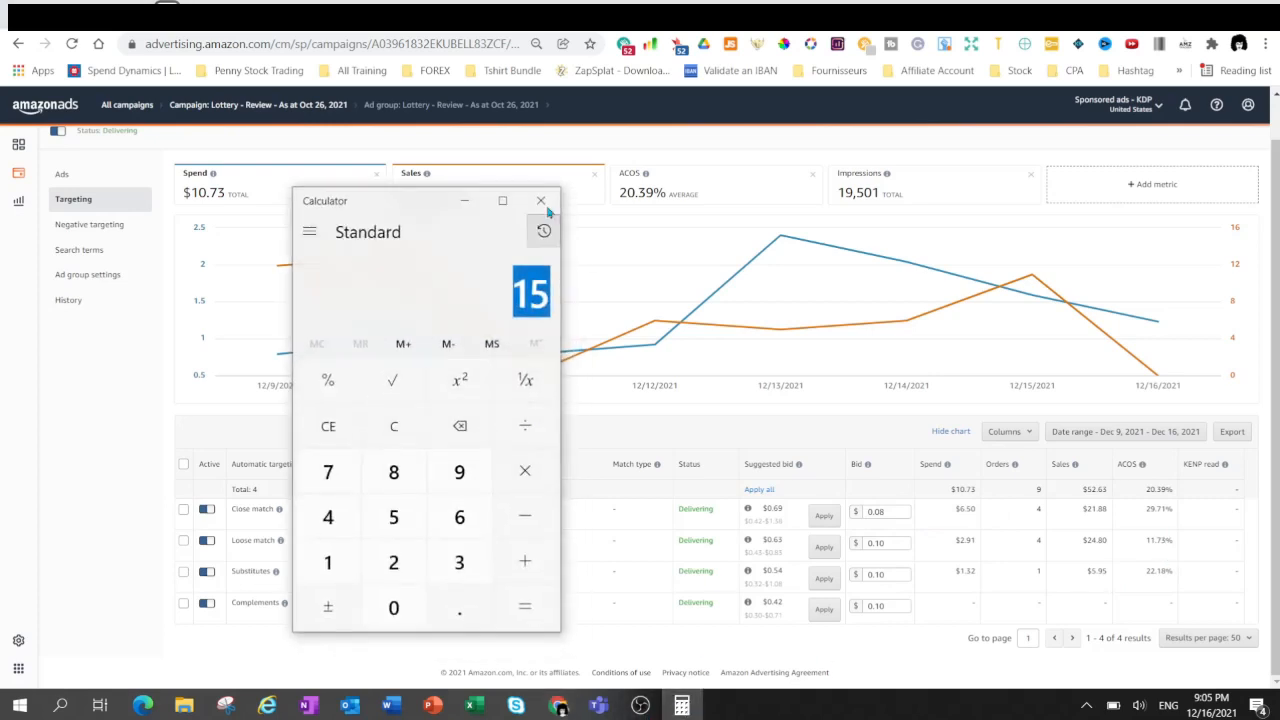
pyautogui.click(466, 201)
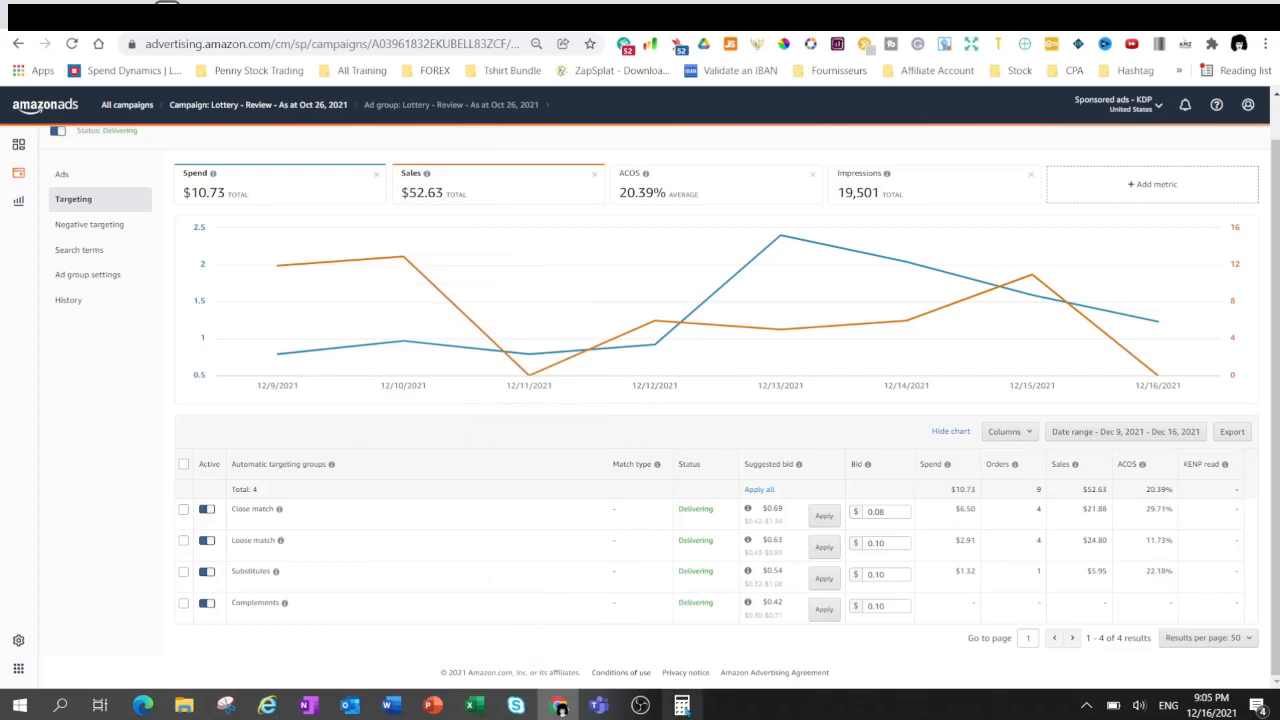
pyautogui.click(683, 707)
pyautogui.click(683, 707)
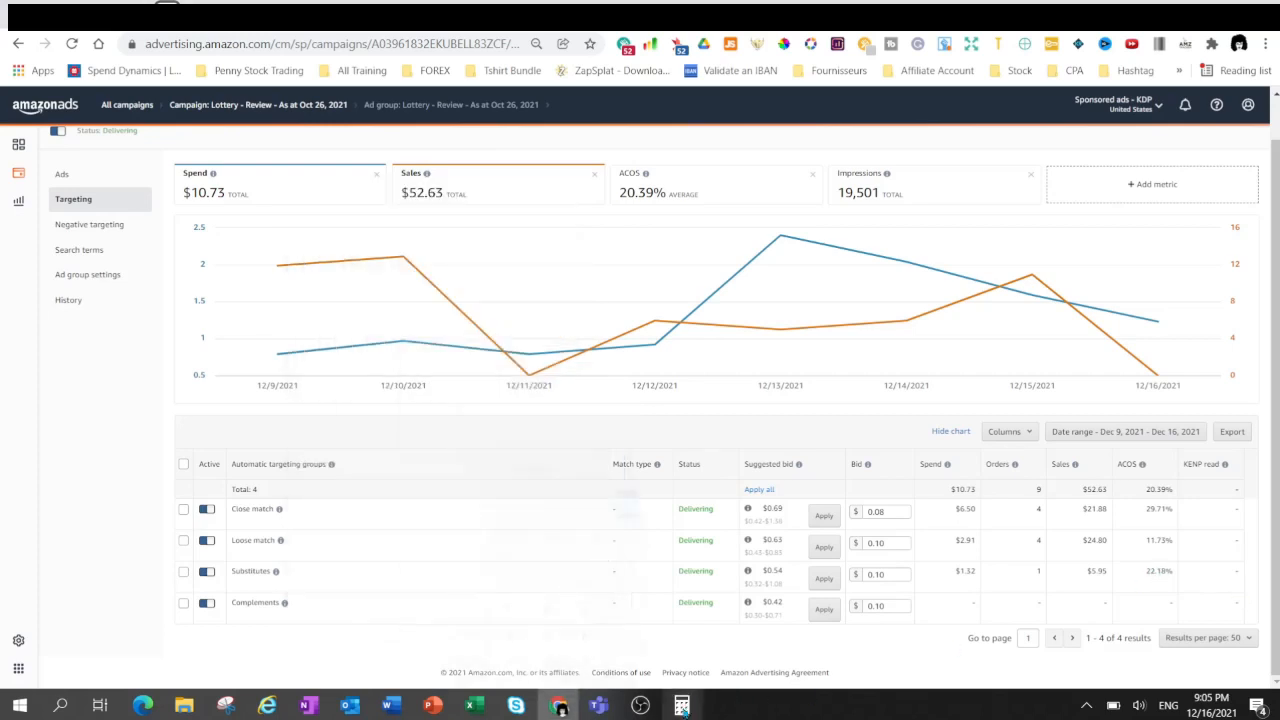
pyautogui.click(890, 578)
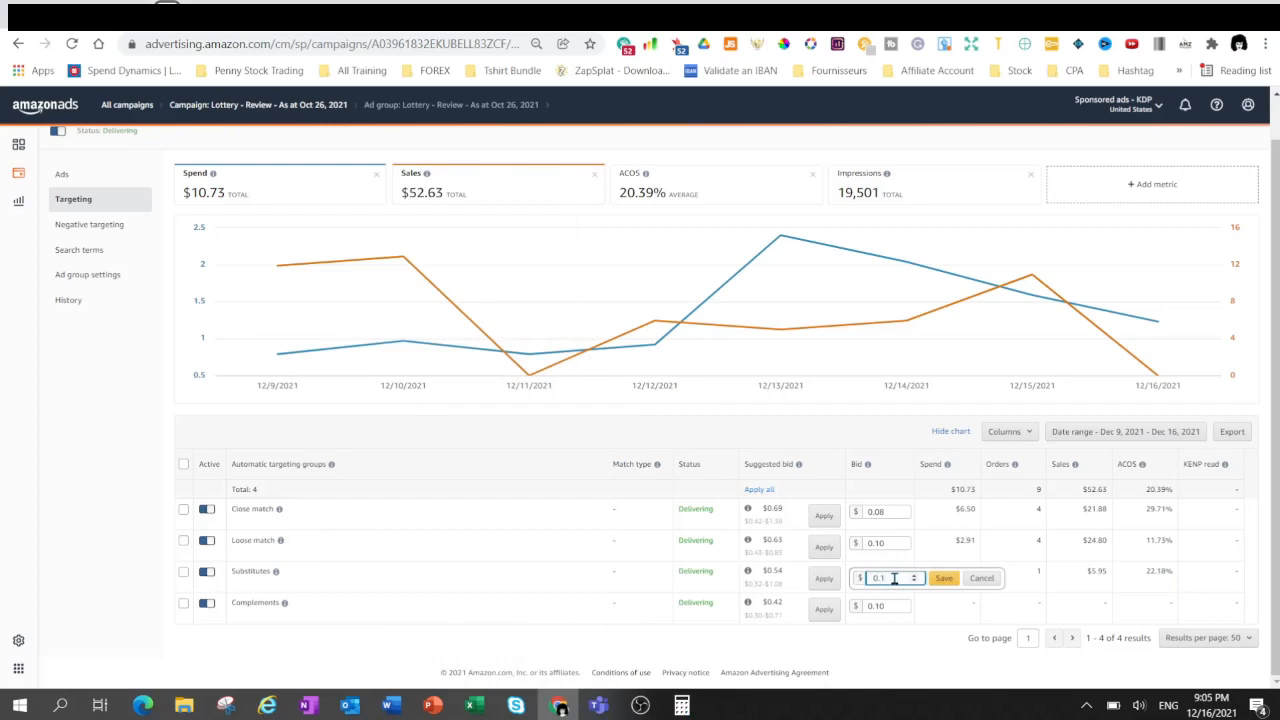
pyautogui.press('BackSpace')
pyautogui.write('08')
pyautogui.click(946, 580)
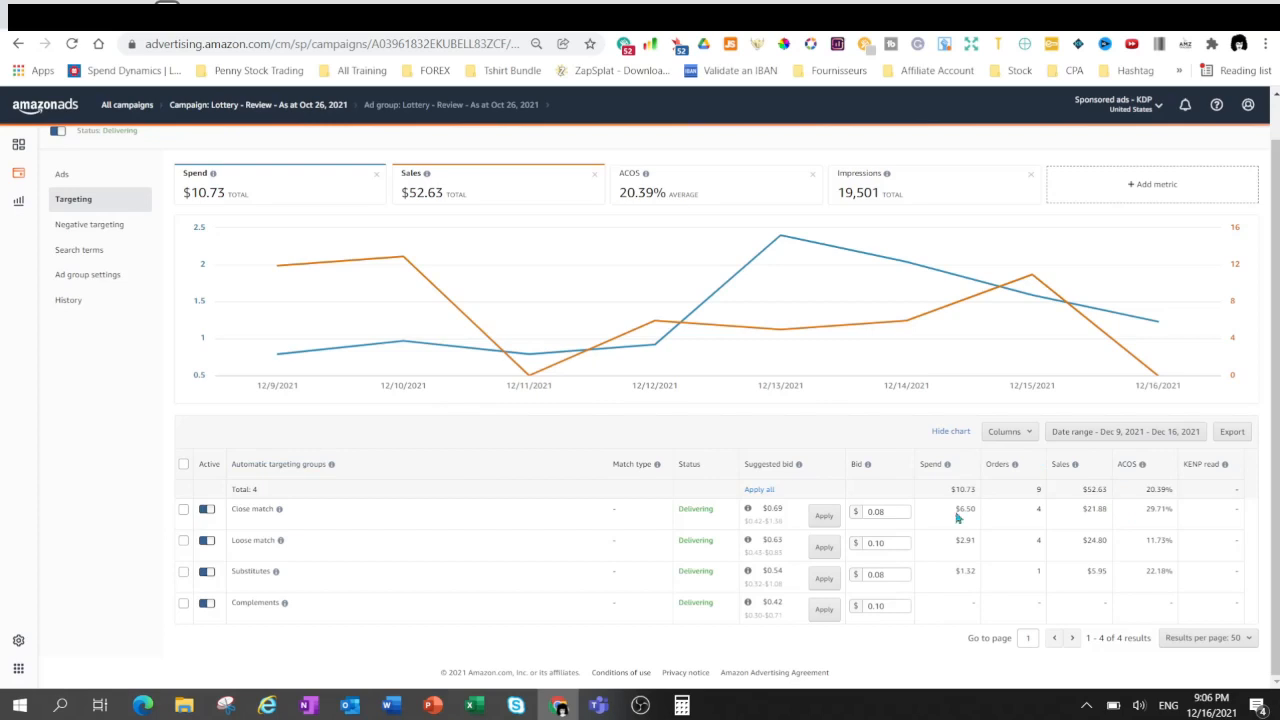
# Review spend in the campaigns overview, then reopen the Lottery - Review ad group's targeting groups and check their bids.
pyautogui.scroll(1, 420, 390)
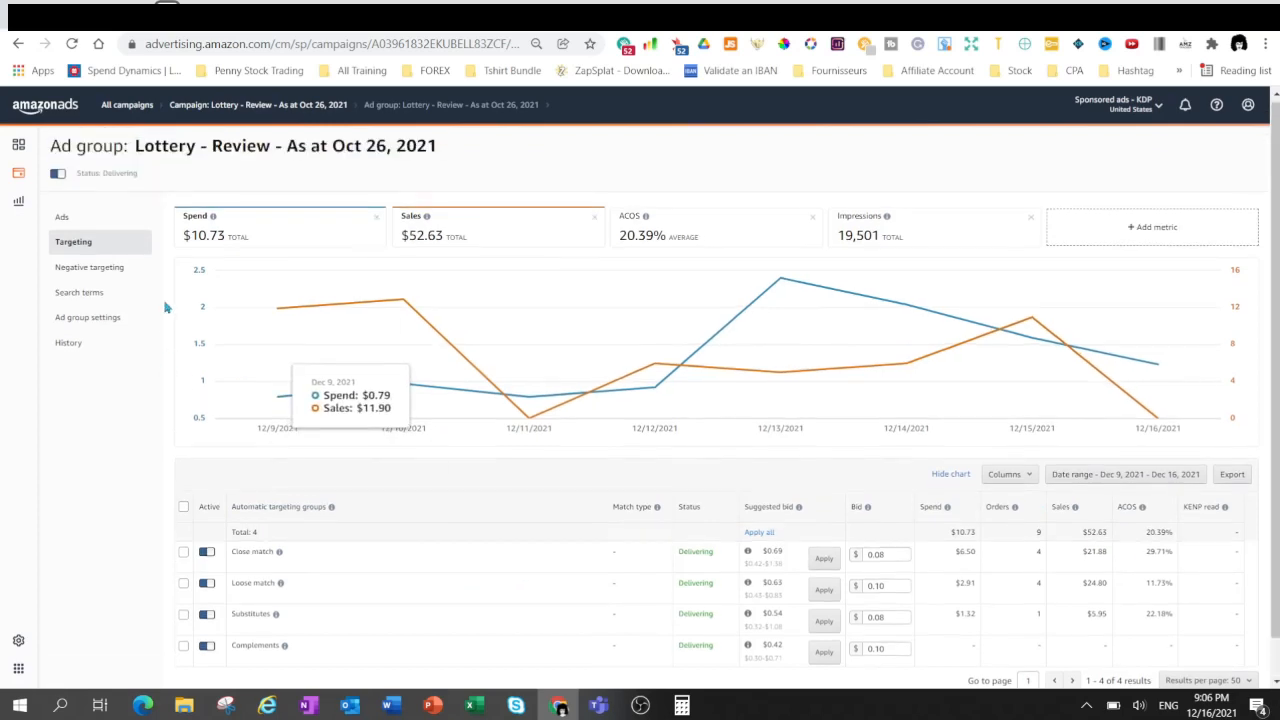
pyautogui.click(127, 108)
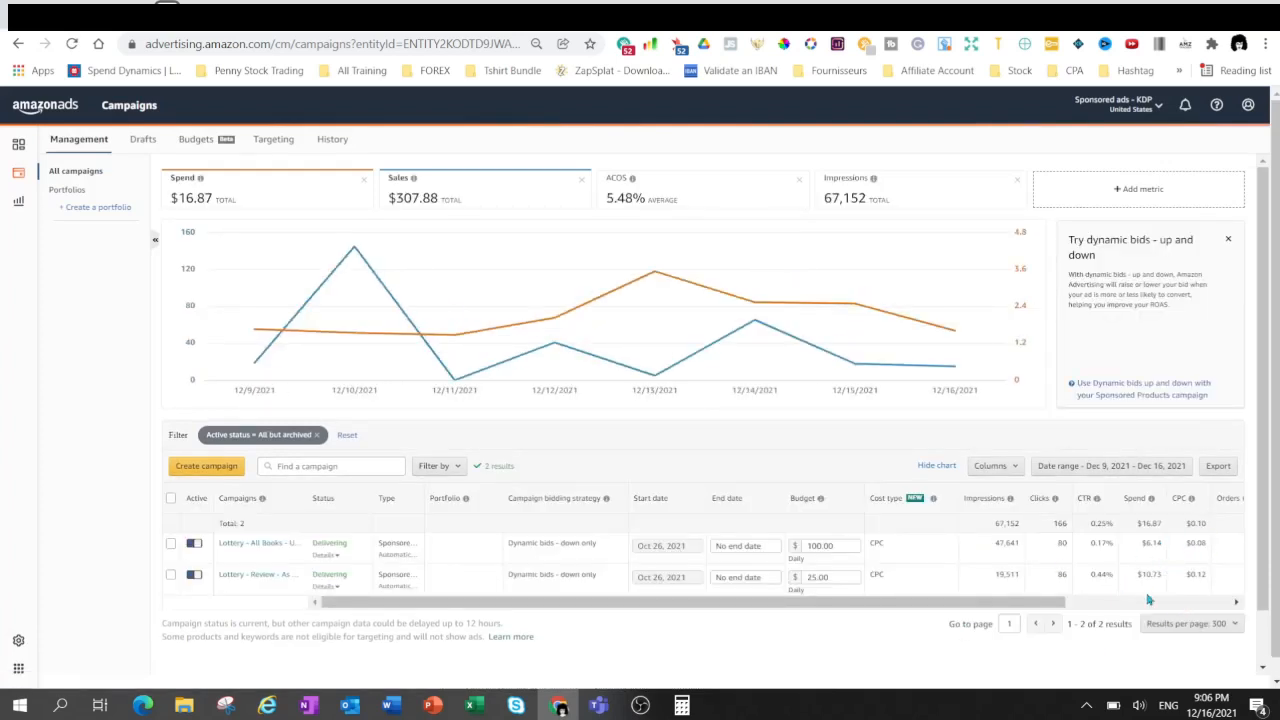
pyautogui.click(252, 576)
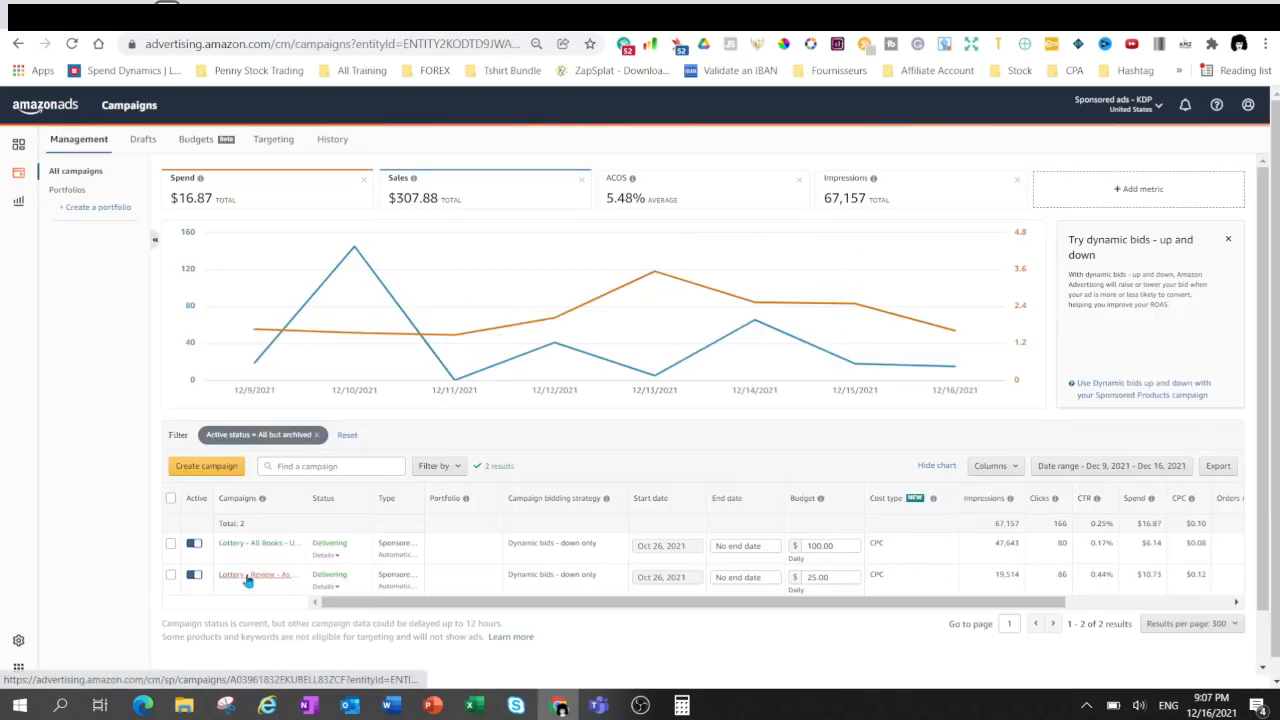
pyautogui.click(249, 577)
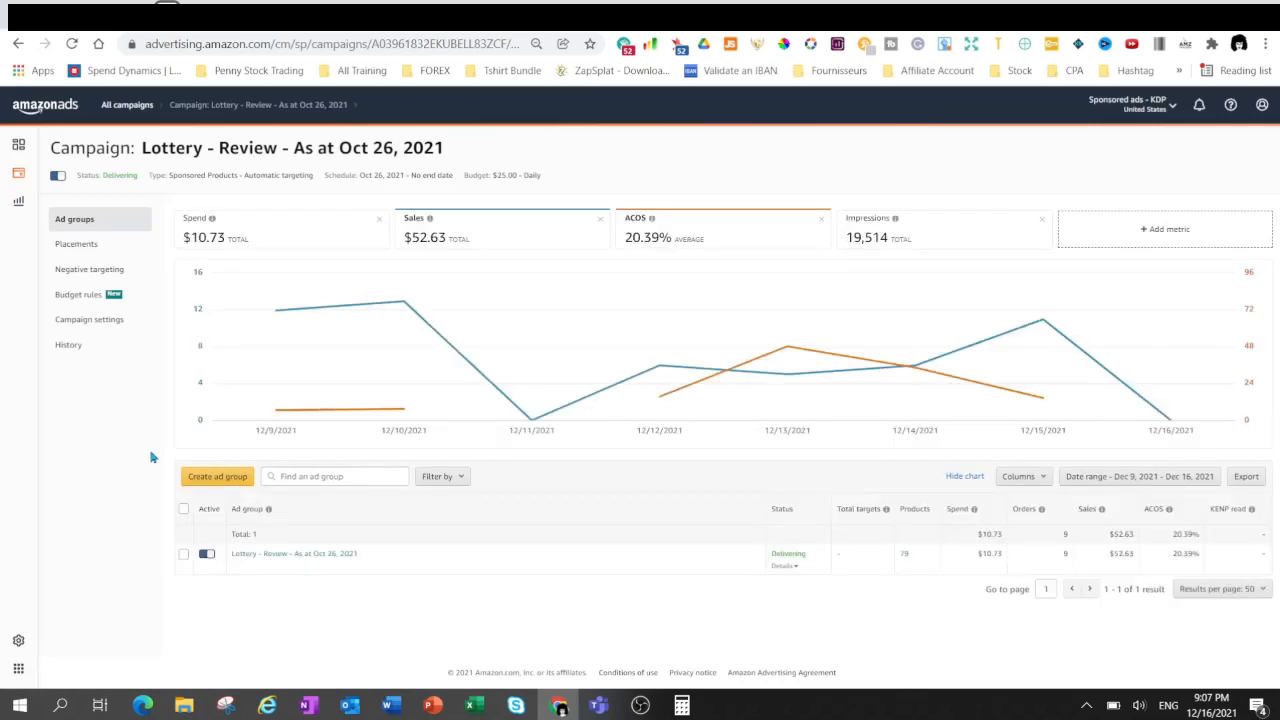
pyautogui.click(283, 558)
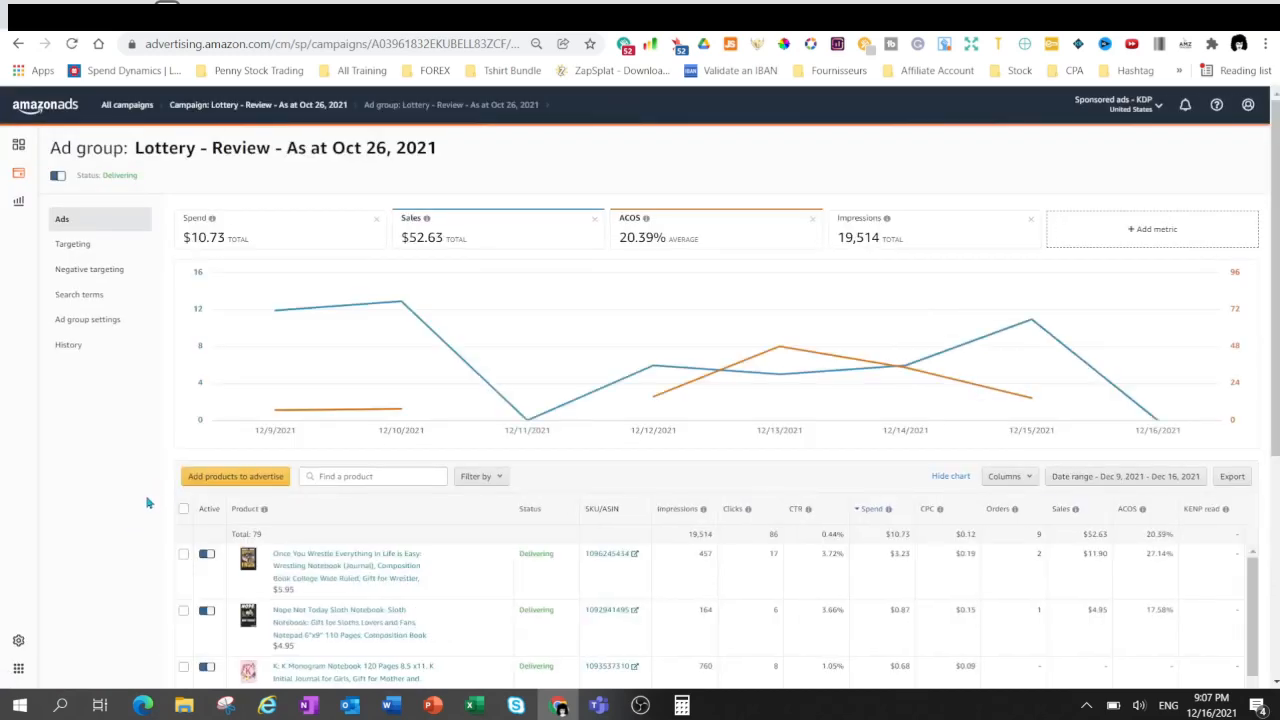
pyautogui.click(104, 248)
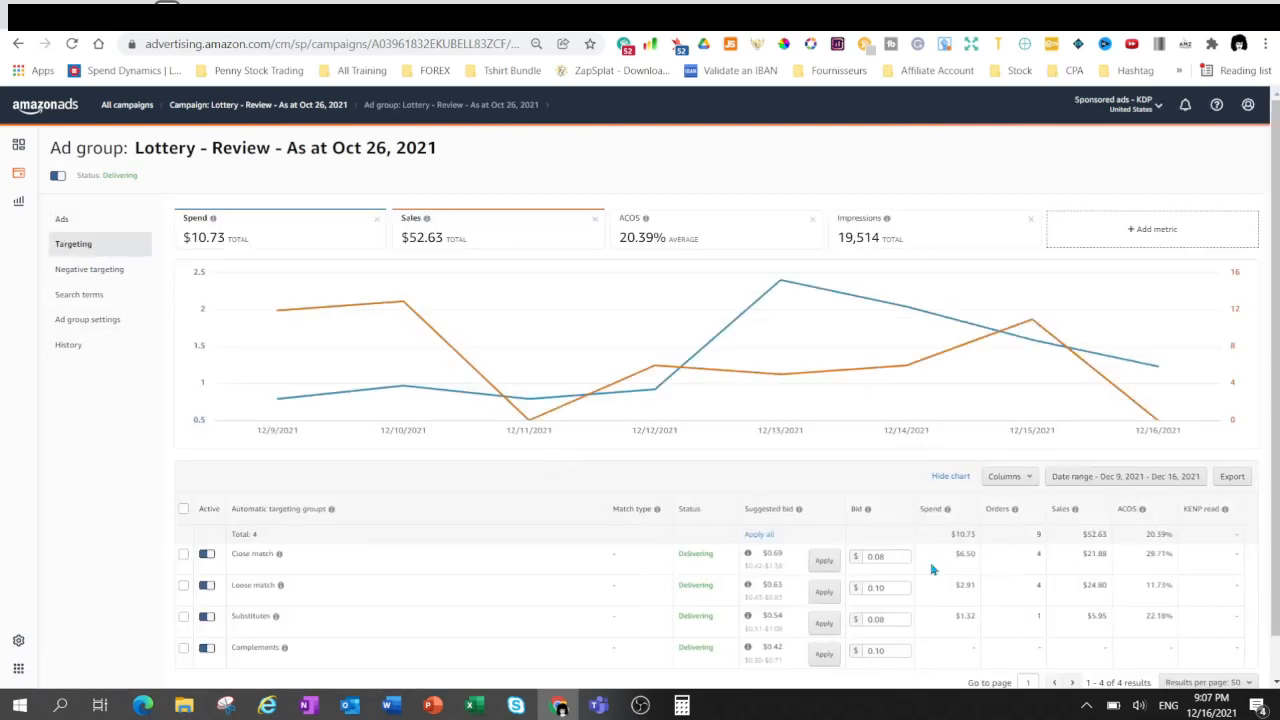
pyautogui.scroll(-1, 900, 575)
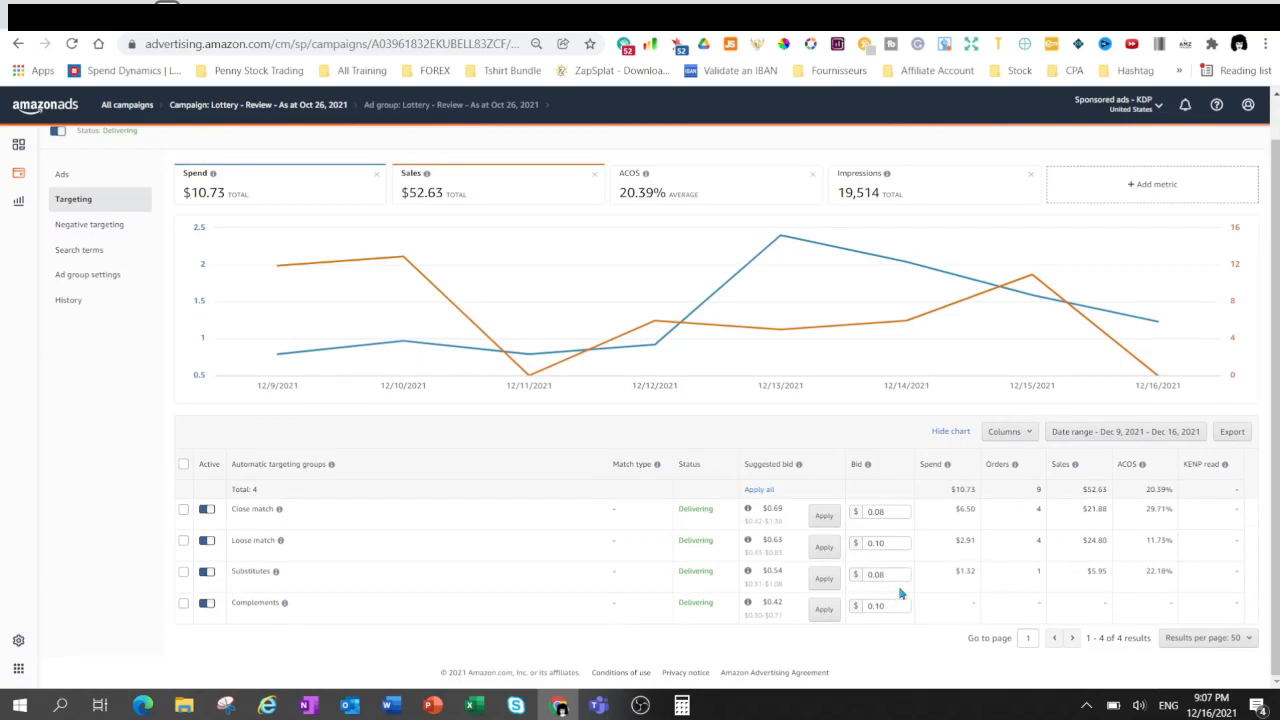
# Examine the ASINs and keywords in the ad group's customer search terms and glance at its negative targeting page.
pyautogui.click(100, 250)
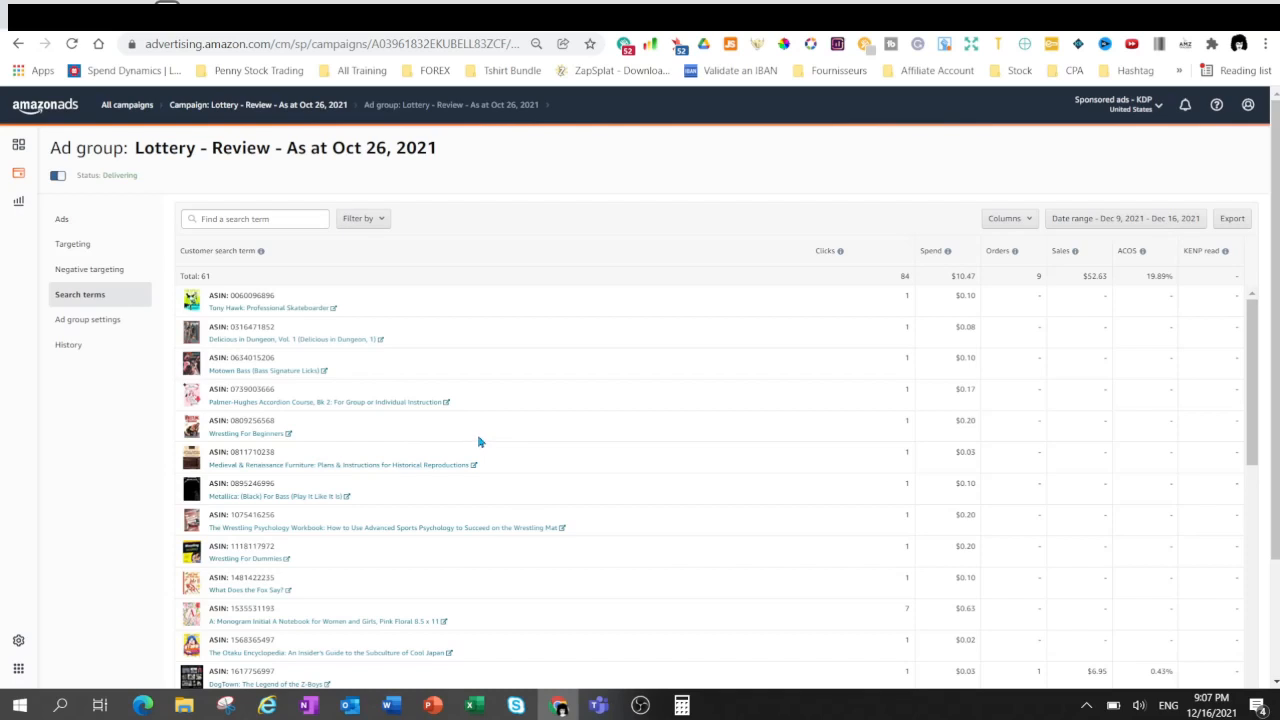
pyautogui.scroll(-10, 478, 442)
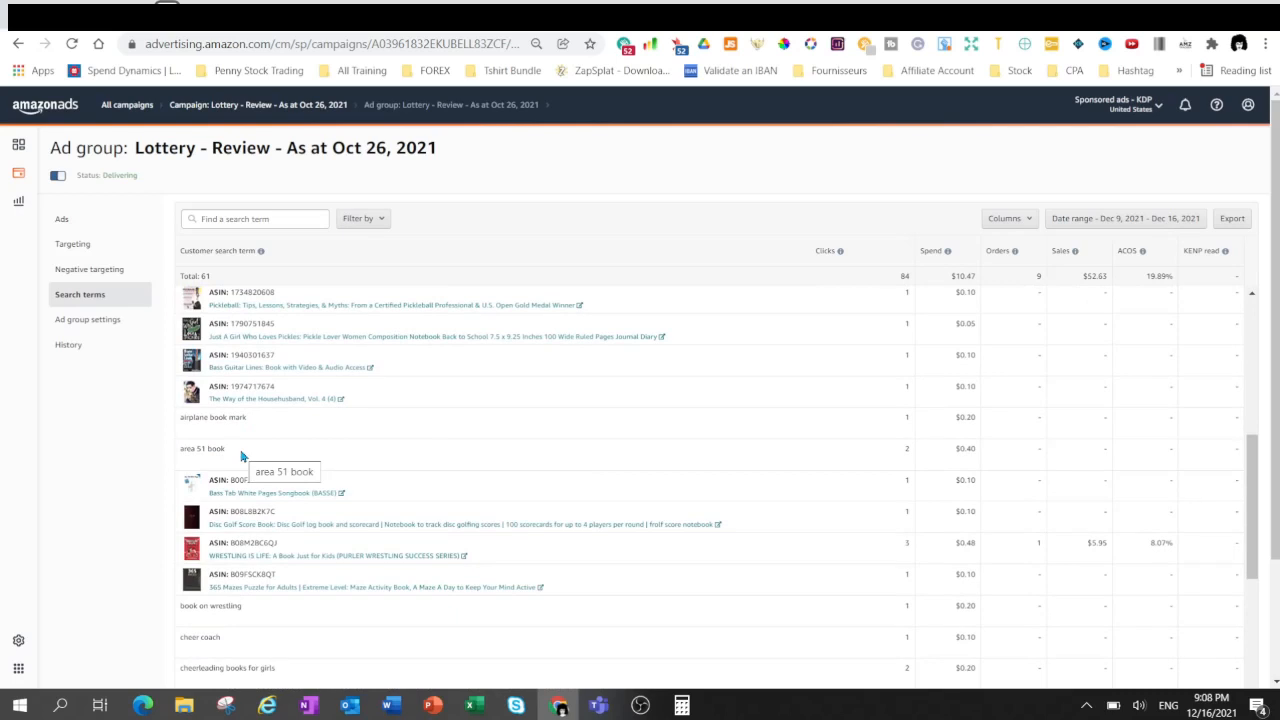
pyautogui.click(101, 271)
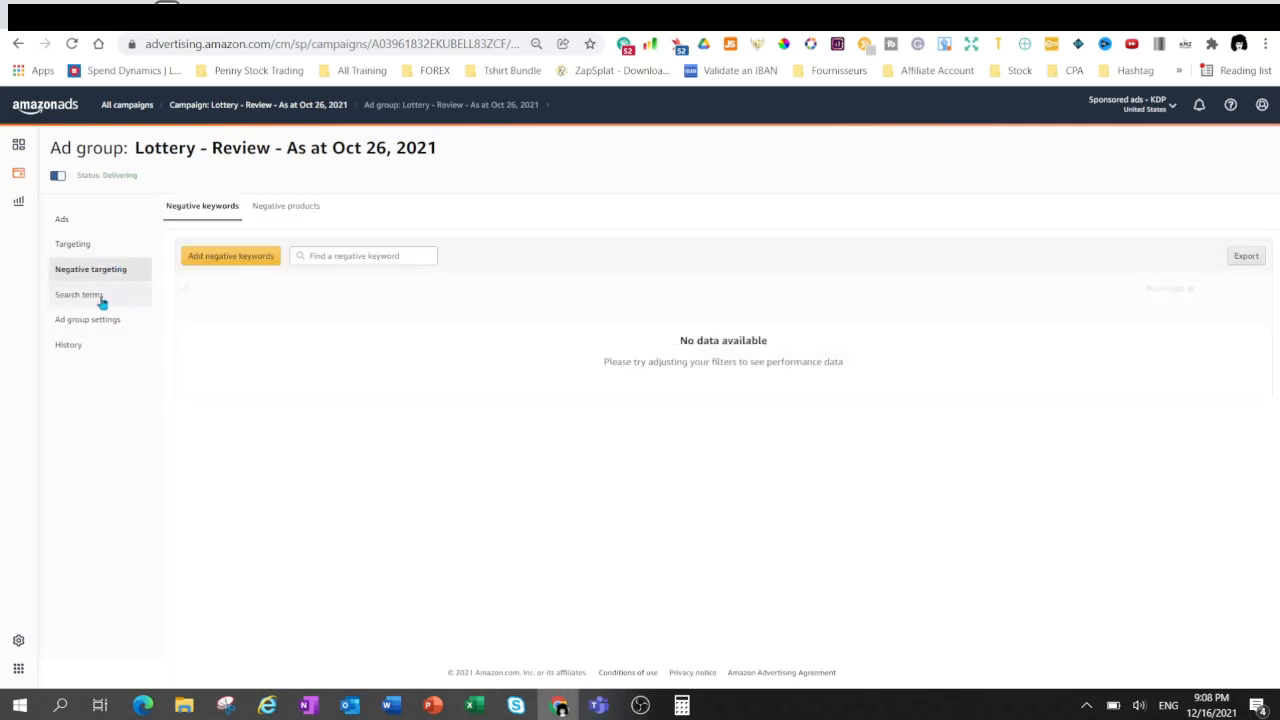
pyautogui.click(103, 296)
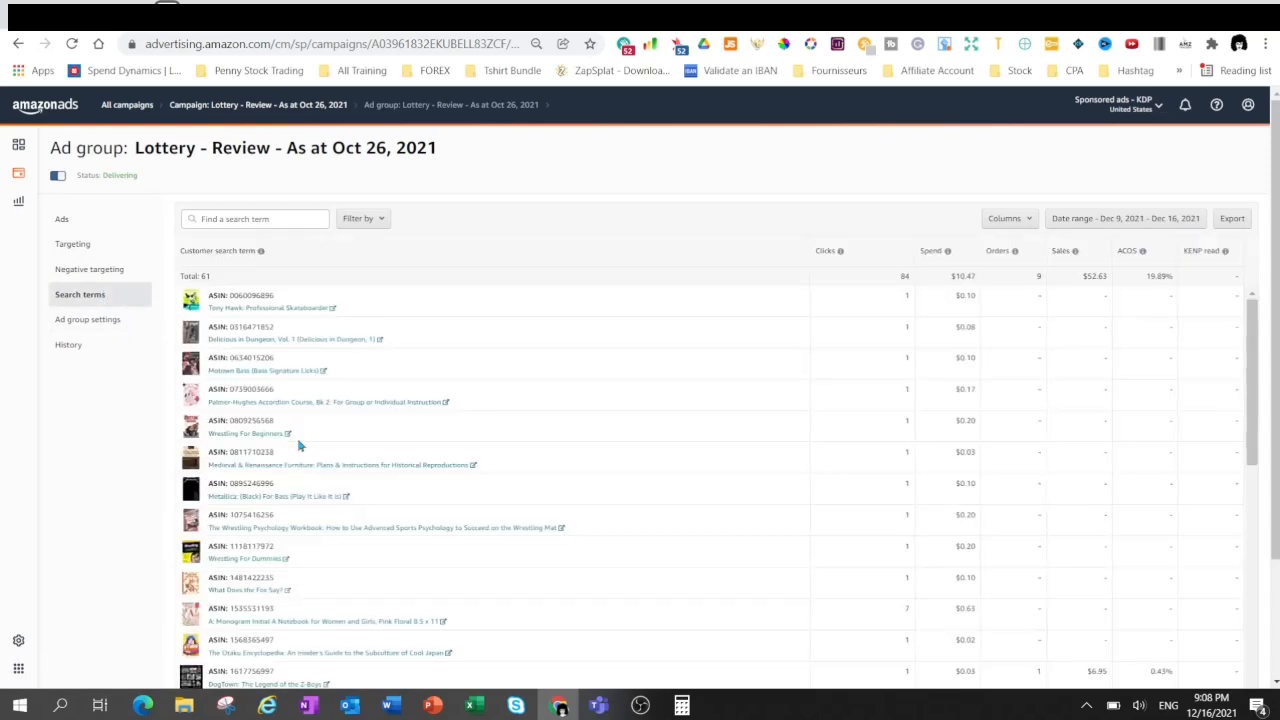
pyautogui.scroll(-10, 292, 490)
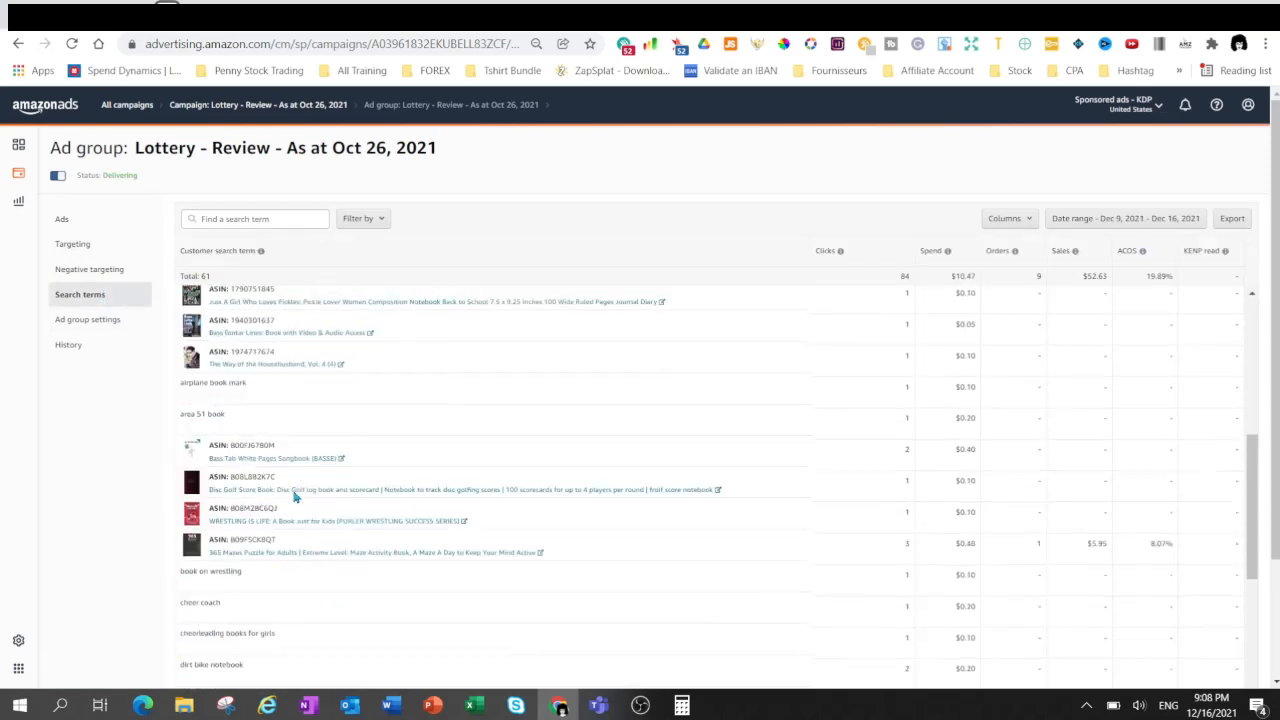
pyautogui.scroll(10, 300, 498)
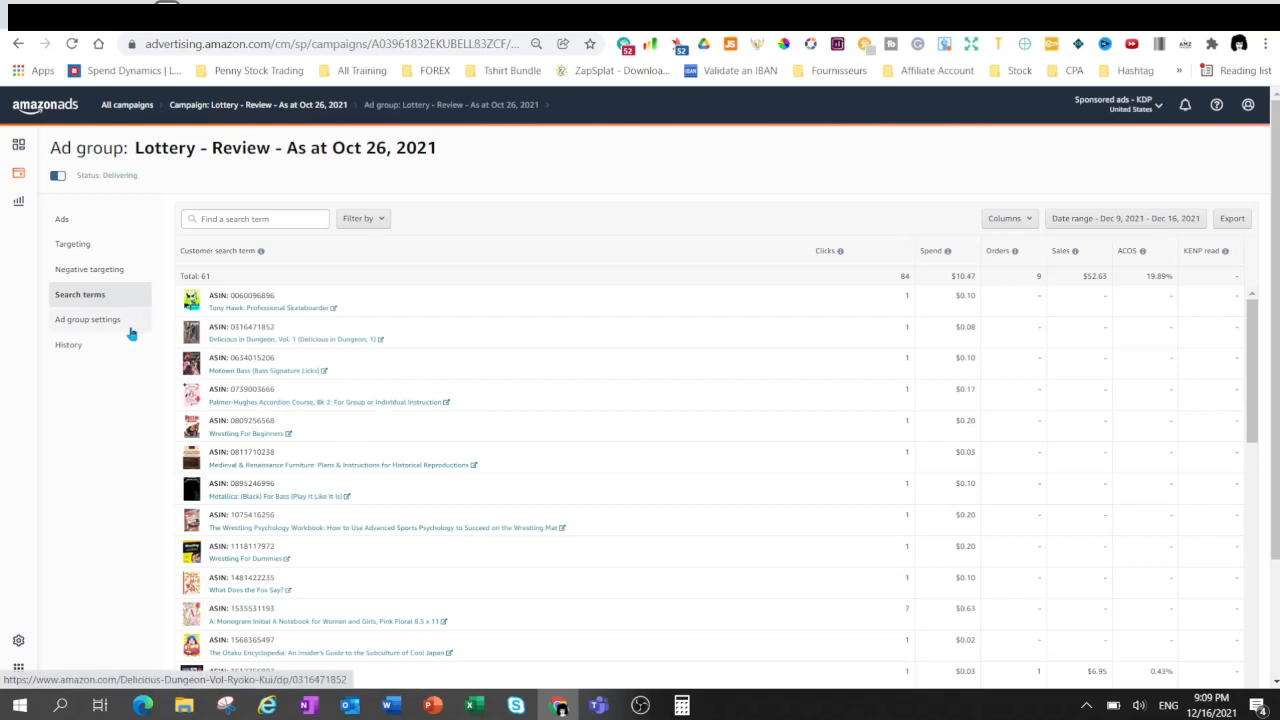
# View the negative keywords page and copy the ASIN of the first book listed in the search terms.
pyautogui.click(115, 276)
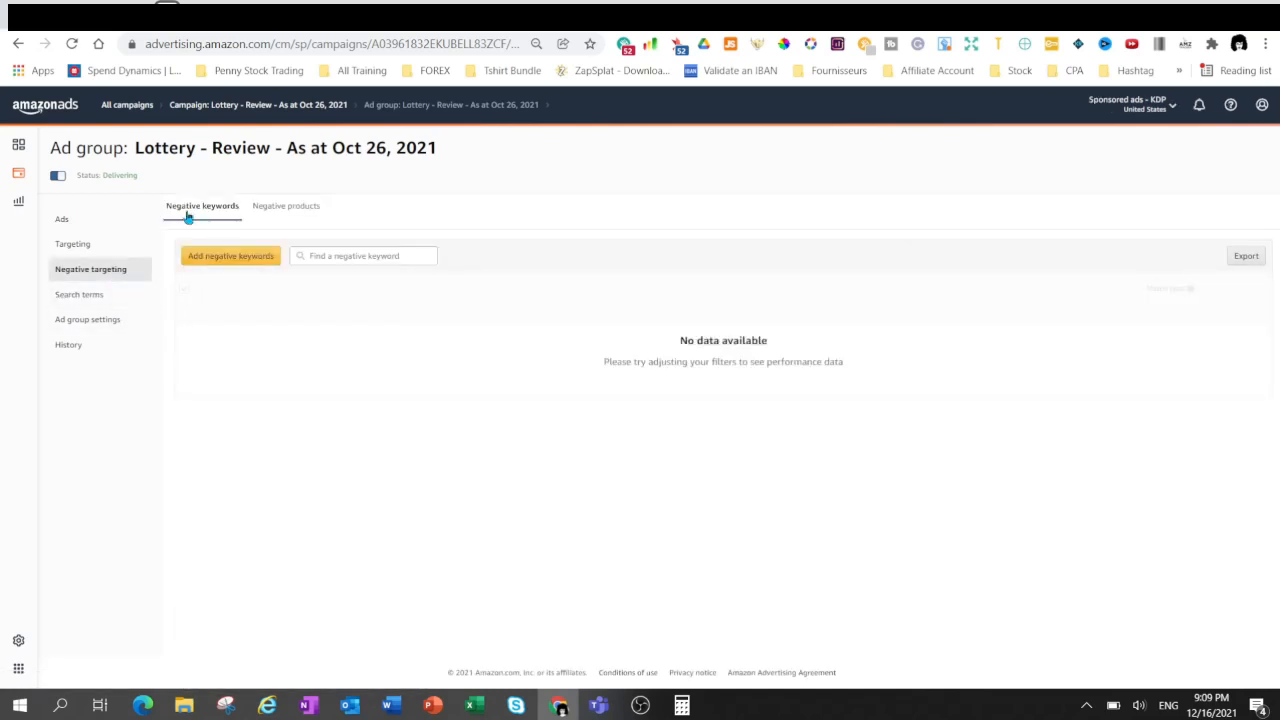
pyautogui.click(87, 296)
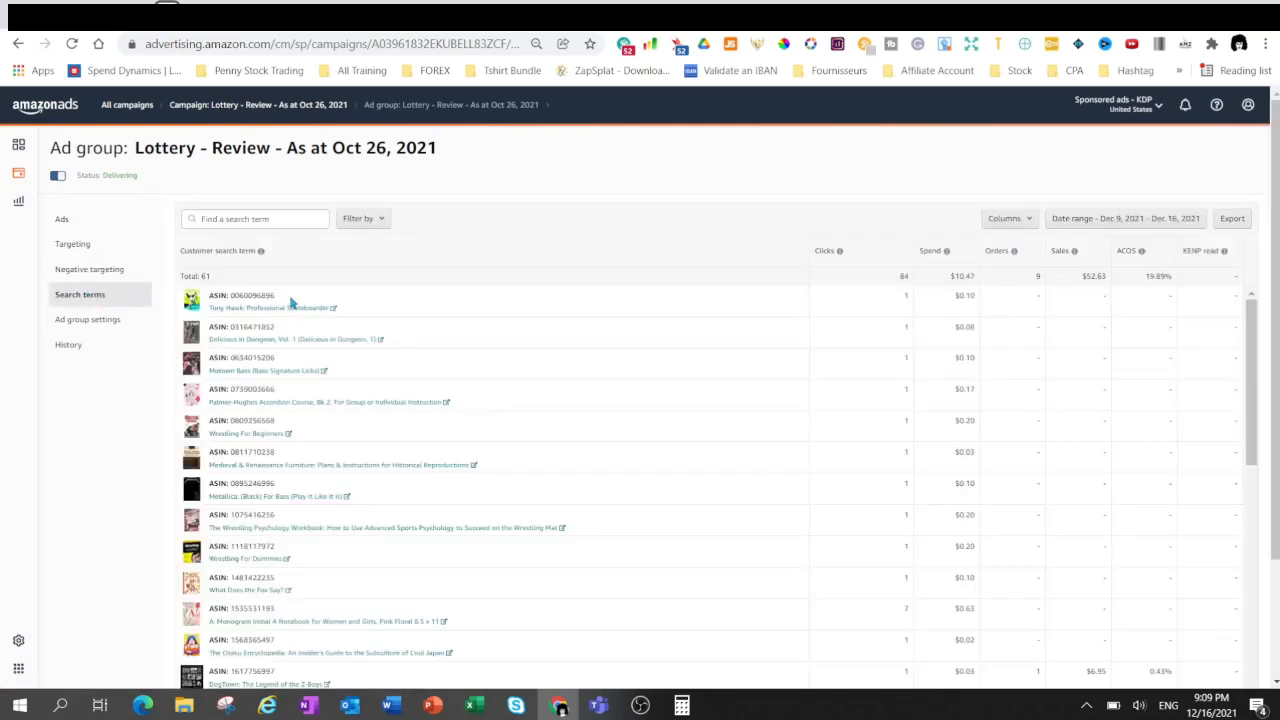
pyautogui.moveTo(276, 295); pyautogui.dragTo(233, 295)
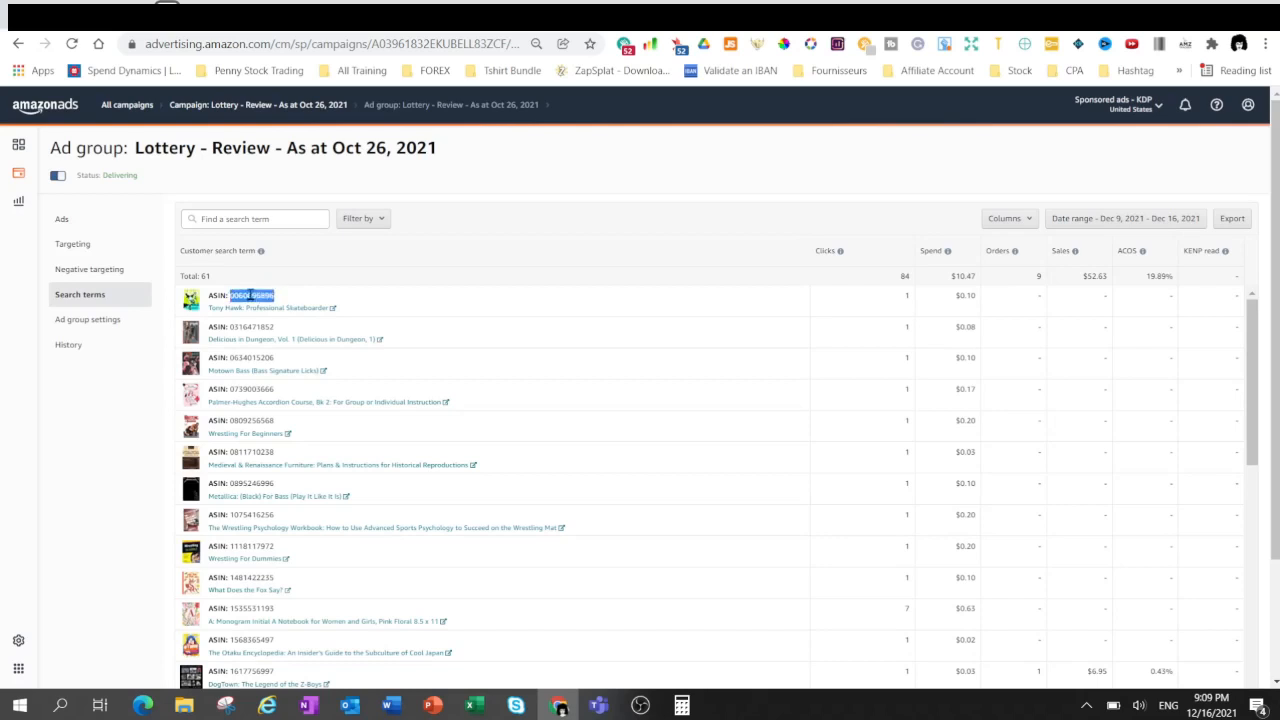
pyautogui.rightClick(250, 295)
pyautogui.click(298, 306)
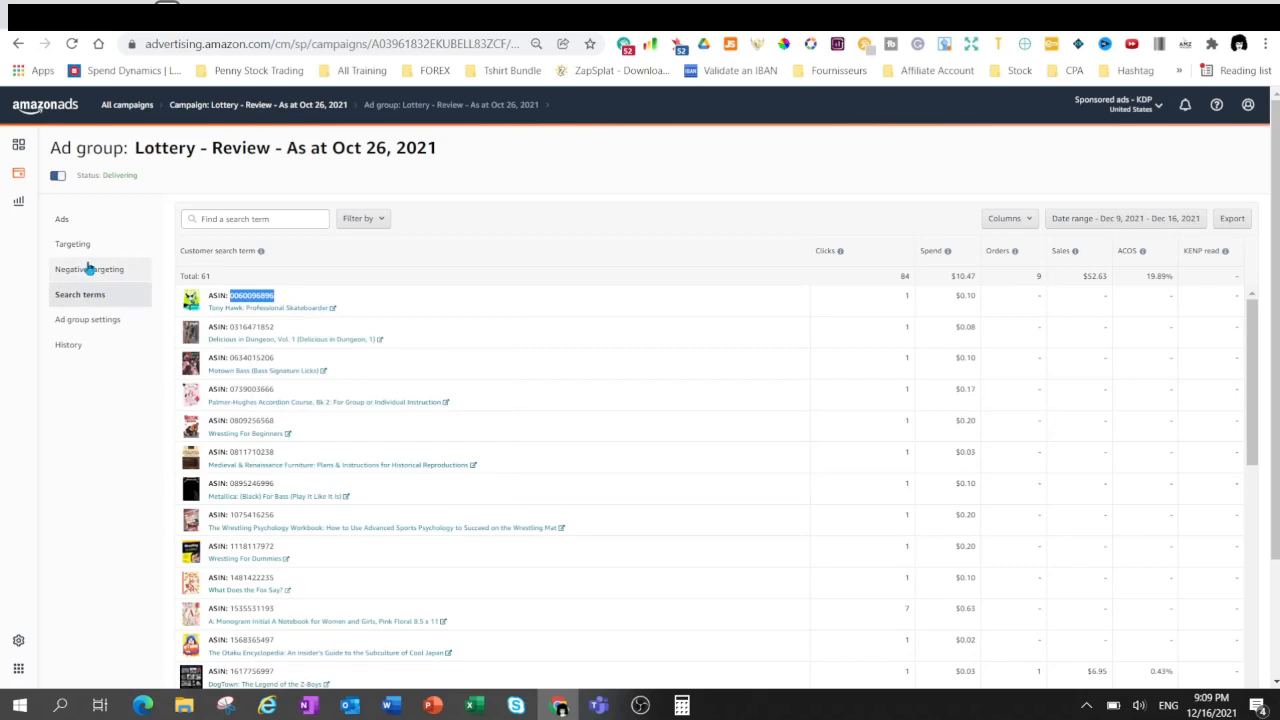
pyautogui.click(111, 388)
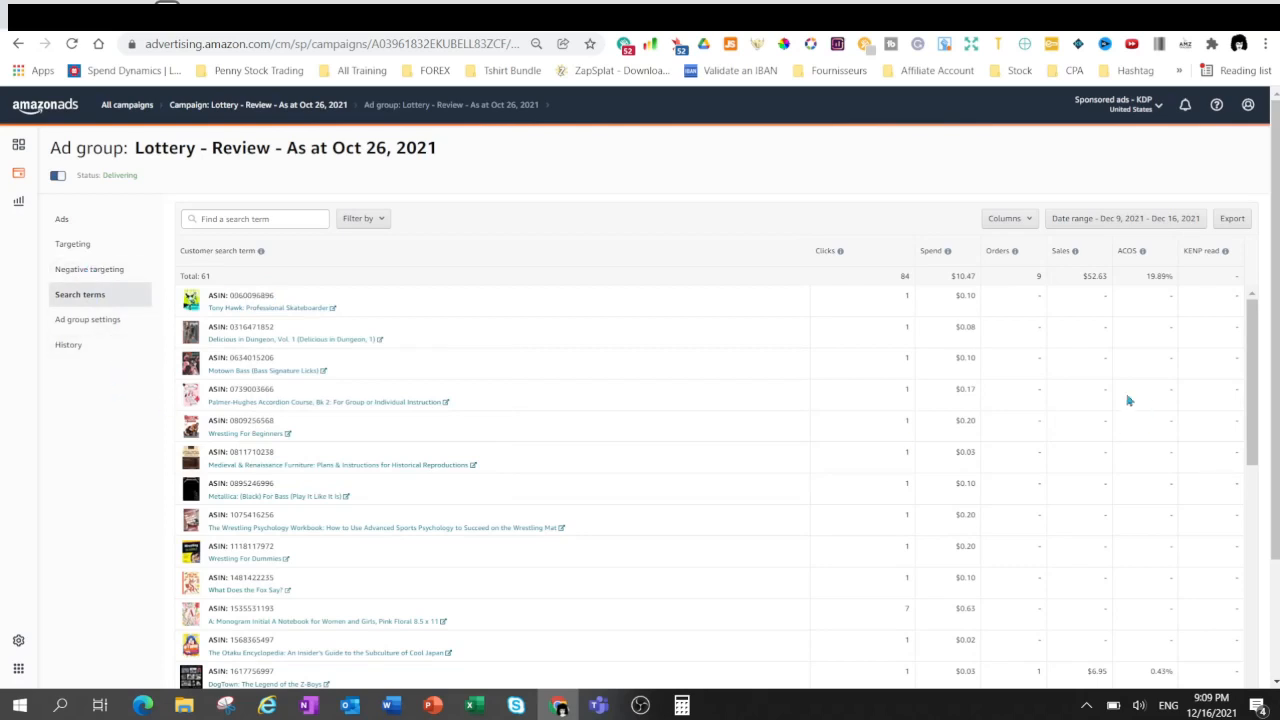
# Sort the search terms by spend in descending order and check the orders and ACOS of "wrestling notebook".
pyautogui.click(933, 256)
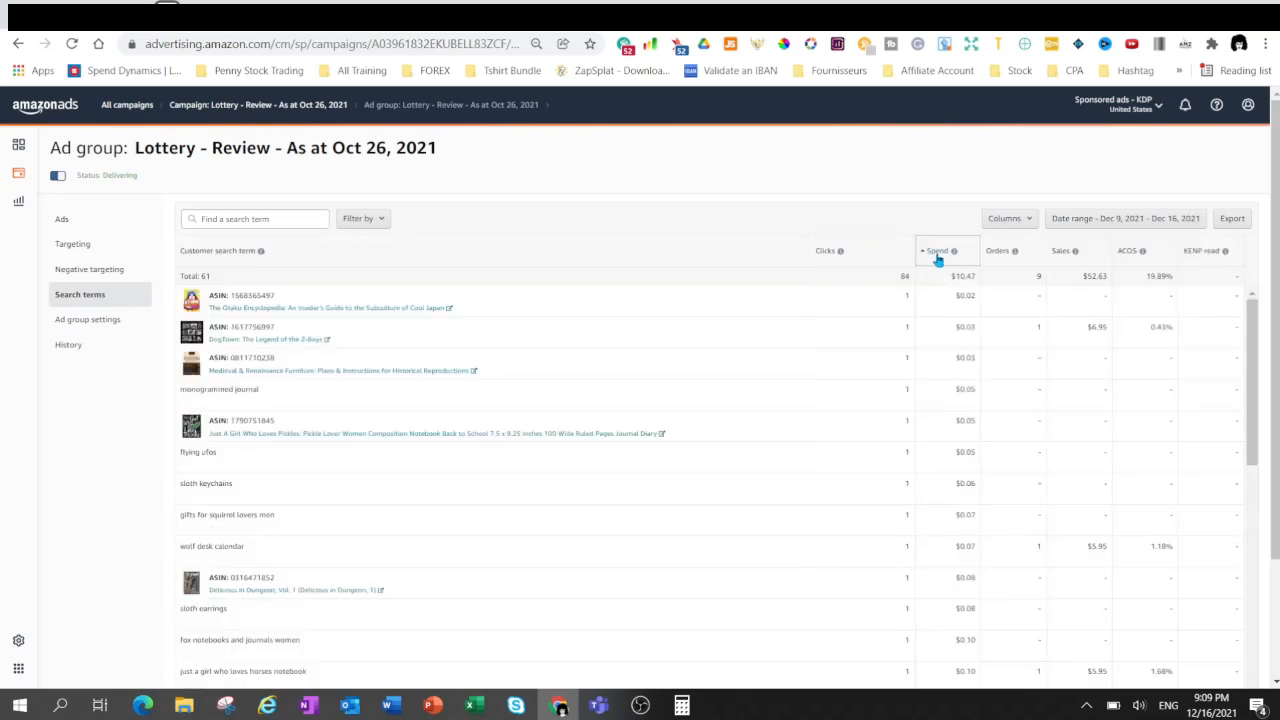
pyautogui.click(938, 256)
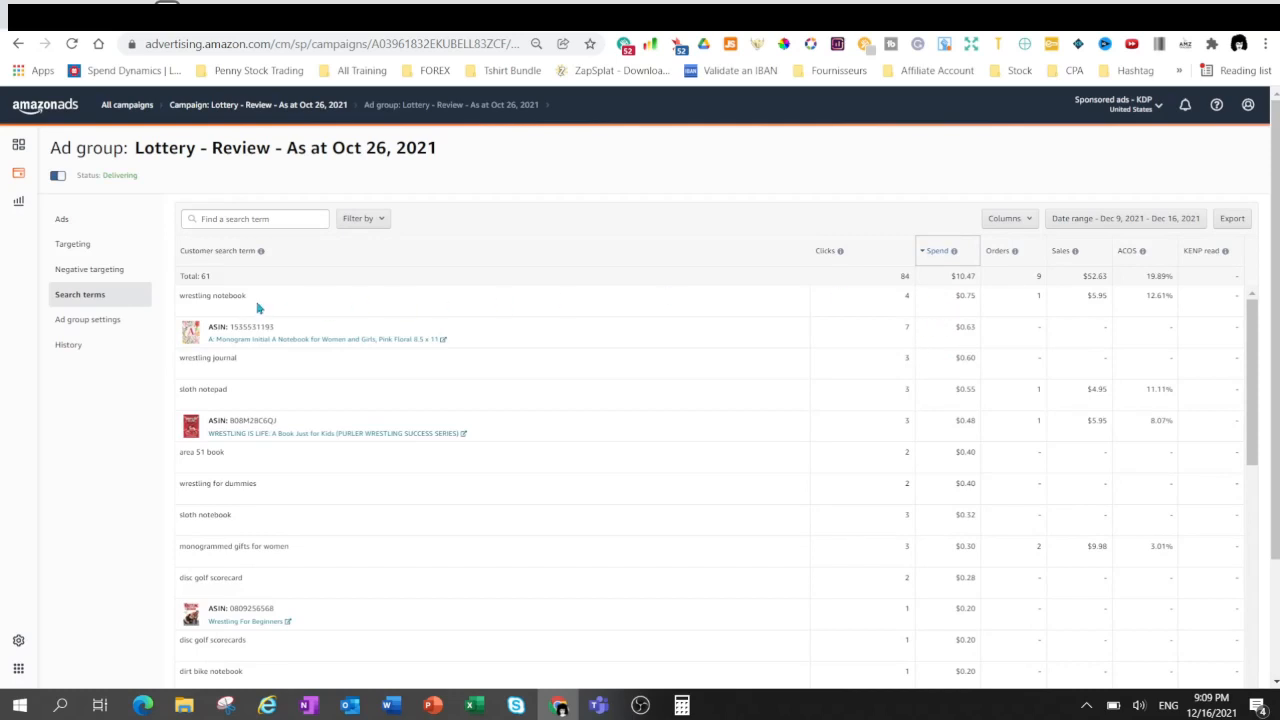
pyautogui.moveTo(257, 305); pyautogui.dragTo(183, 296)
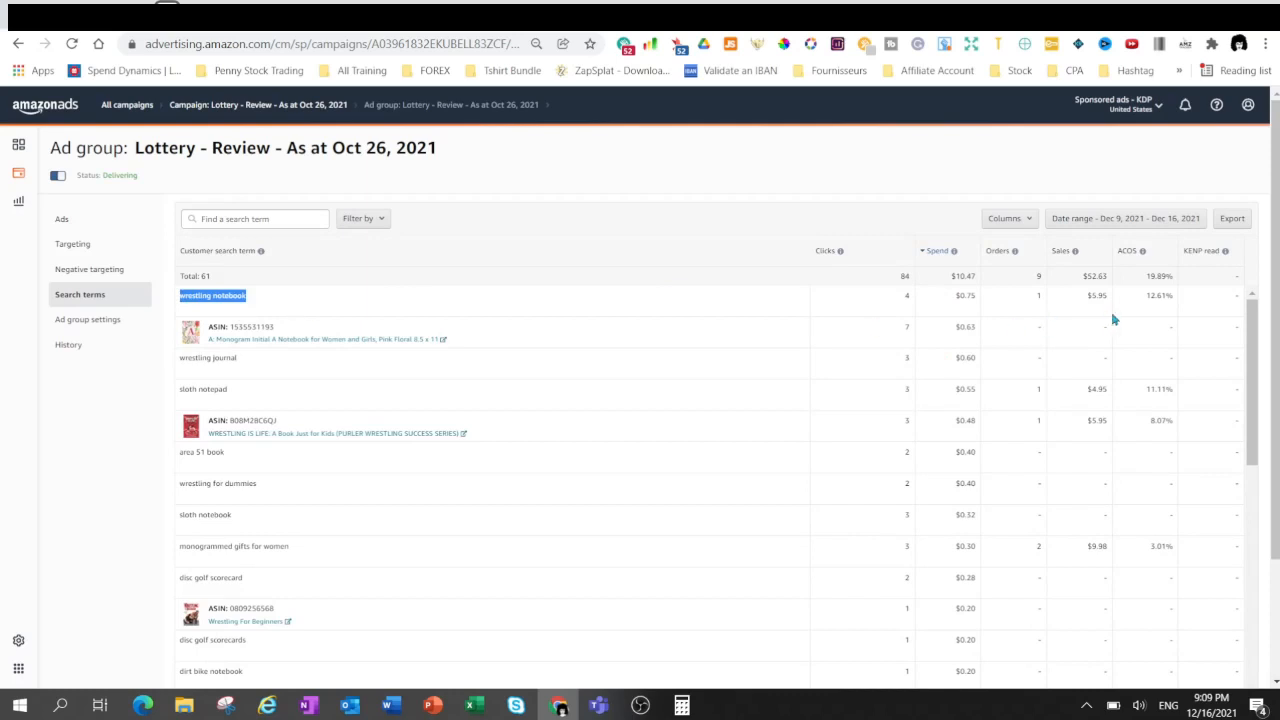
pyautogui.click(310, 306)
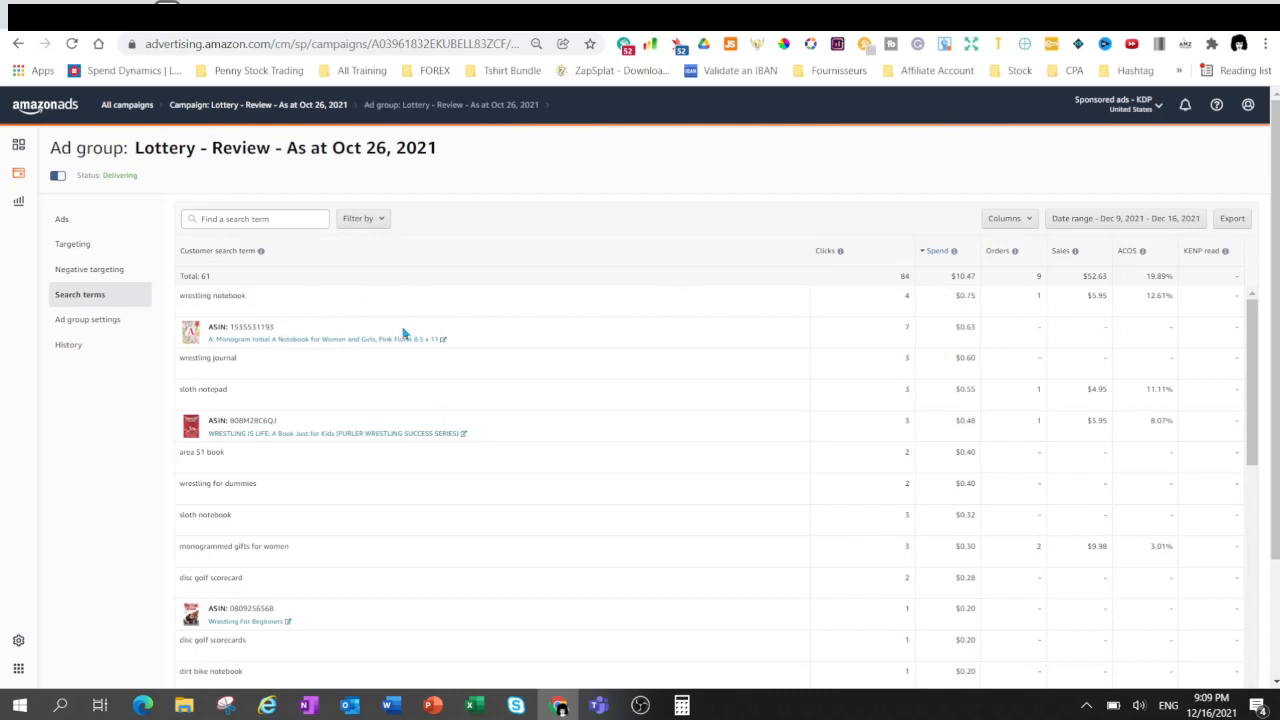
pyautogui.moveTo(950, 332); pyautogui.dragTo(976, 326)
pyautogui.moveTo(291, 328); pyautogui.dragTo(236, 330)
pyautogui.click(300, 331)
pyautogui.click(127, 106)
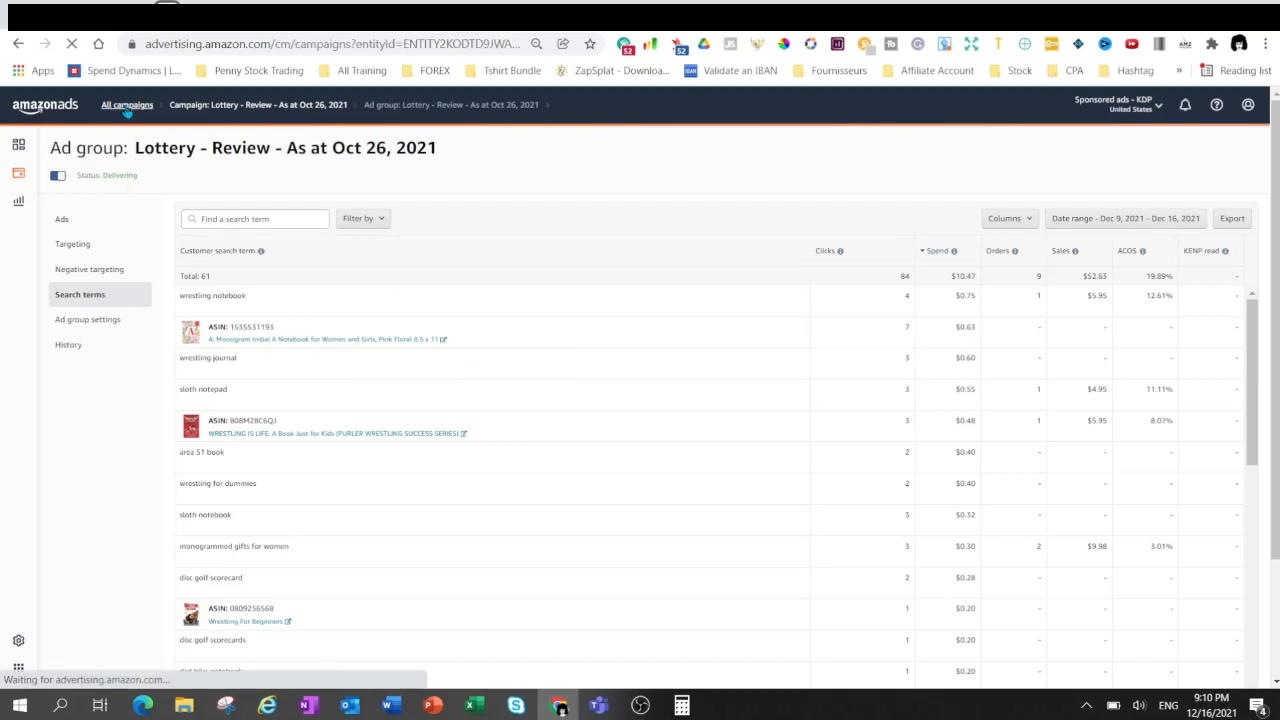